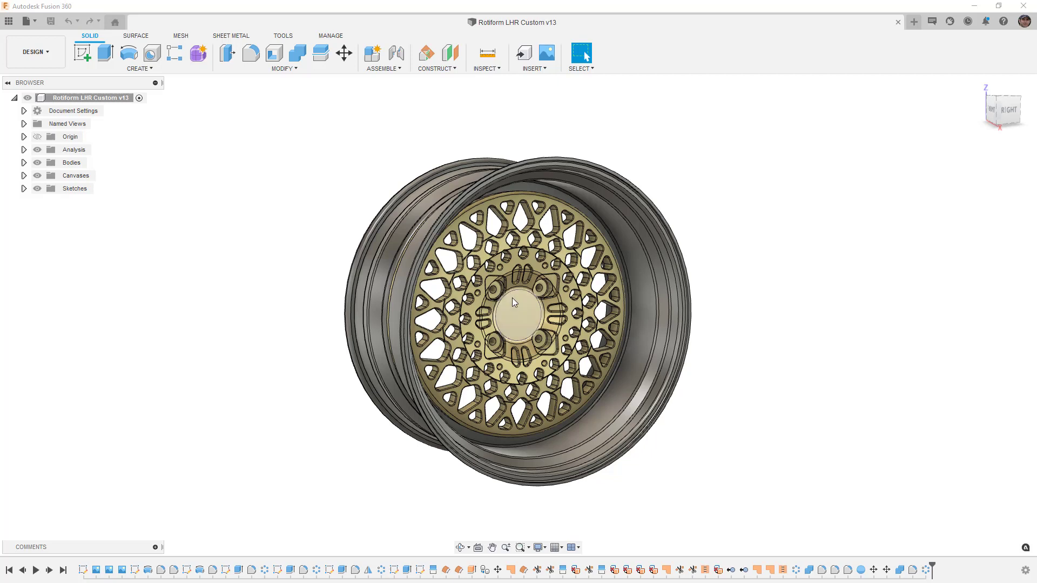
pyautogui.scroll(8, 512, 297)
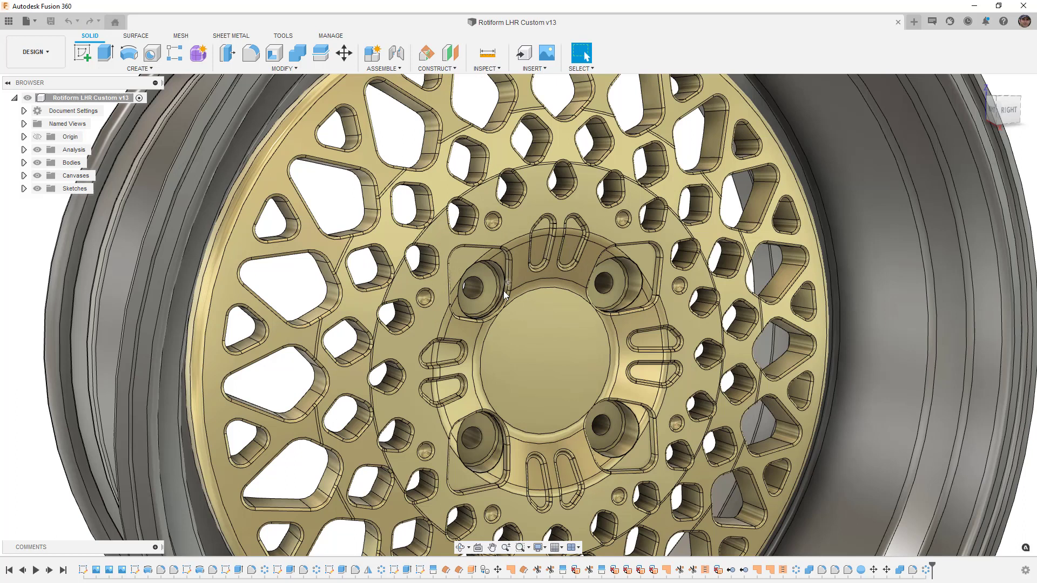
# Orbit around the wheel hub to inspect it from new angles.
pyautogui.keyDown('shift'); pyautogui.moveTo(504, 291); pyautogui.dragTo(455, 227, button='middle'); pyautogui.keyUp('shift')
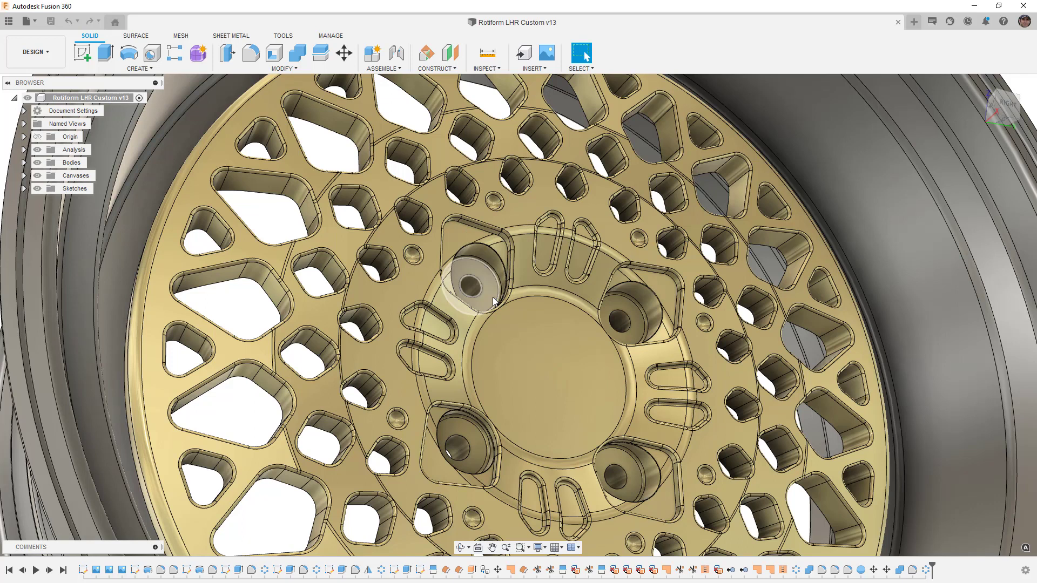
pyautogui.keyDown('shift'); pyautogui.moveTo(502, 301); pyautogui.dragTo(491, 300, button='middle'); pyautogui.keyUp('shift')
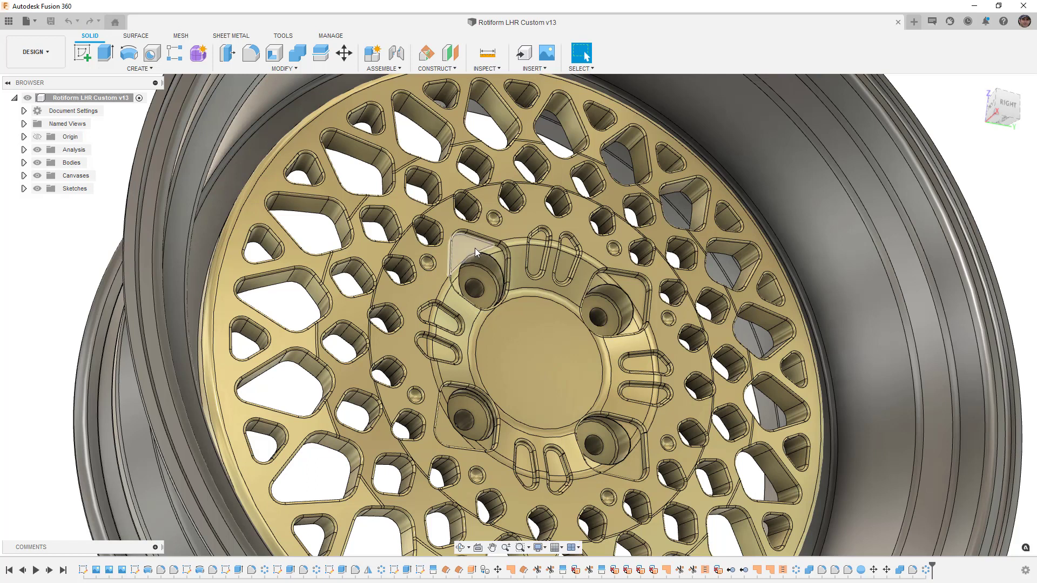
# Hide the front and rear rim lip bodies and view the hub face-on.
pyautogui.click(23, 162)
pyautogui.click(47, 175)
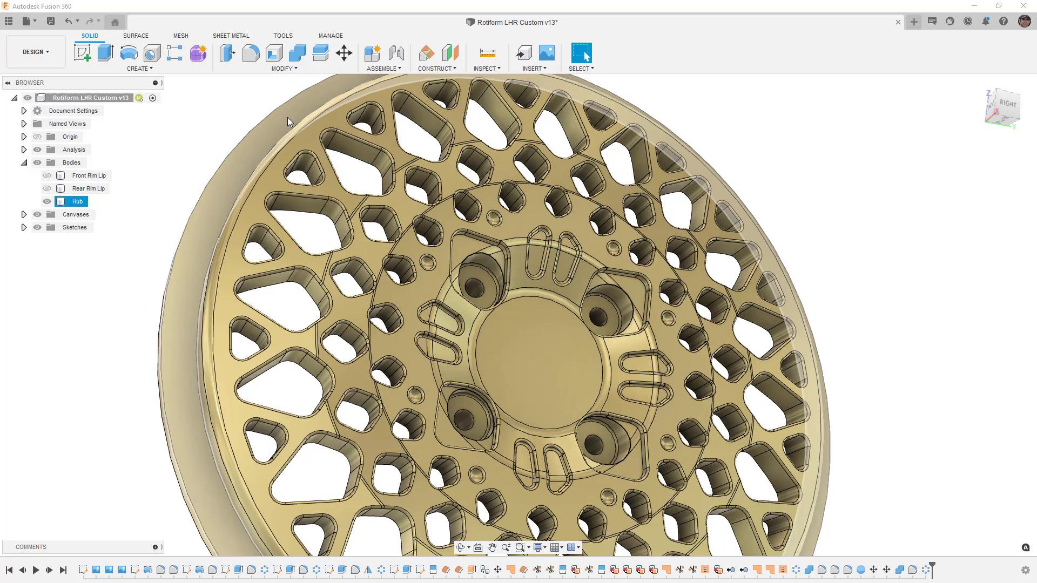
pyautogui.click(243, 121)
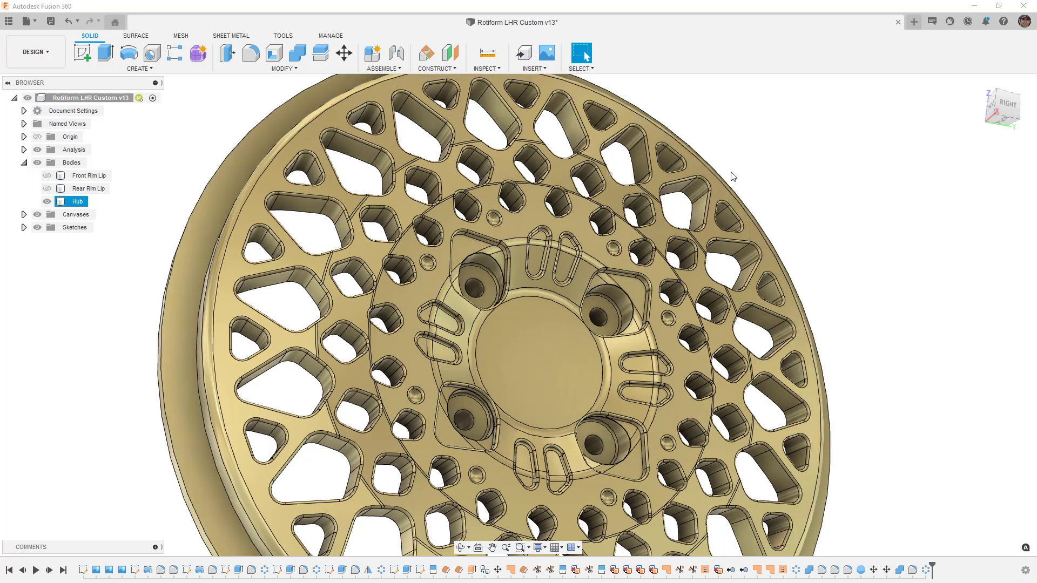
pyautogui.click(1003, 105)
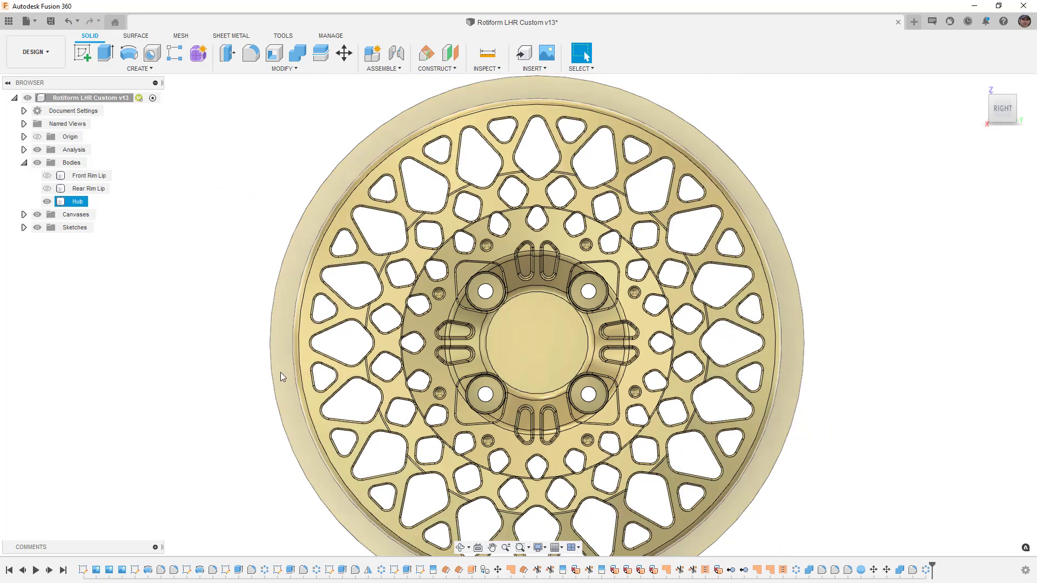
# Show the Rotiform LHR reference canvas behind the wheel.
pyautogui.click(24, 214)
pyautogui.click(50, 253)
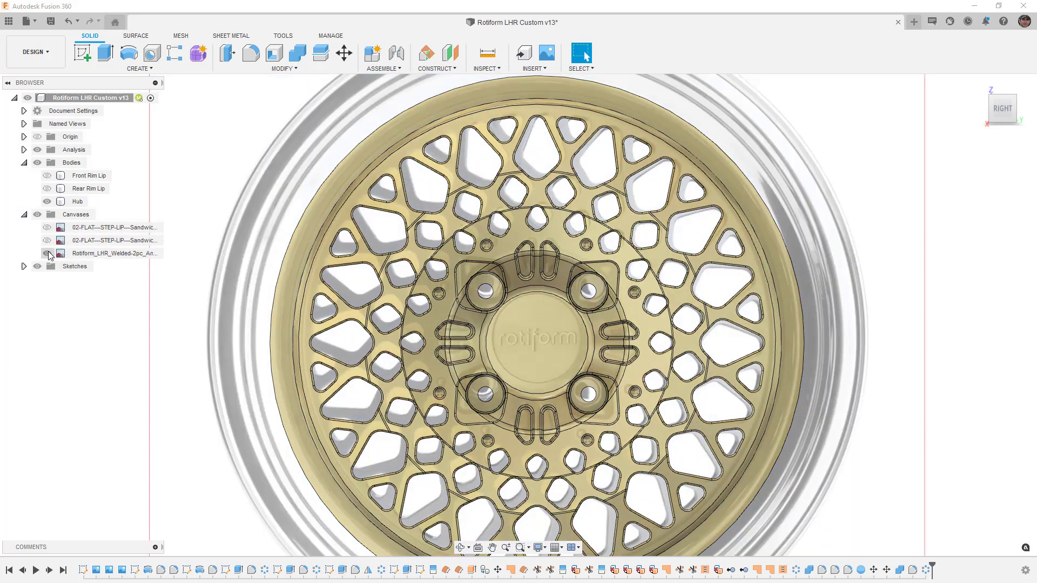
pyautogui.click(48, 254)
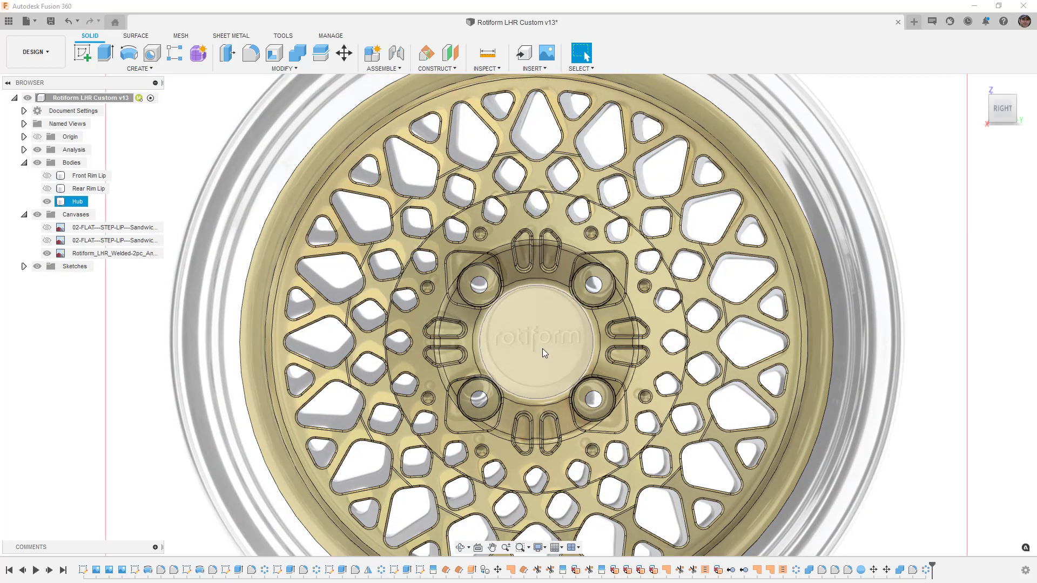
pyautogui.scroll(3, 541, 349)
# Start a new sketch on a plane through the hub centre.
pyautogui.click(83, 55)
pyautogui.click(565, 331)
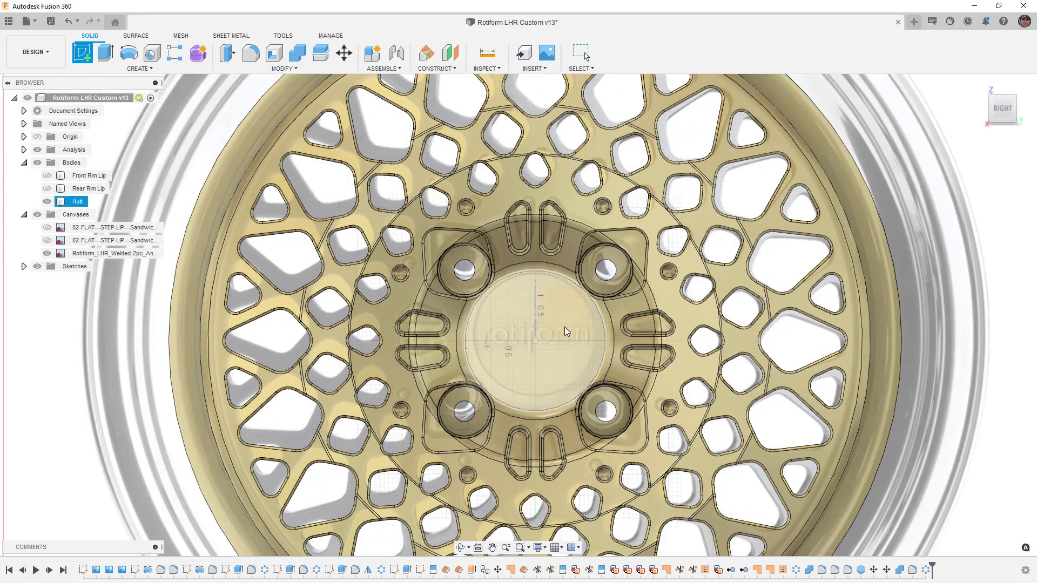
pyautogui.scroll(-4, 566, 331)
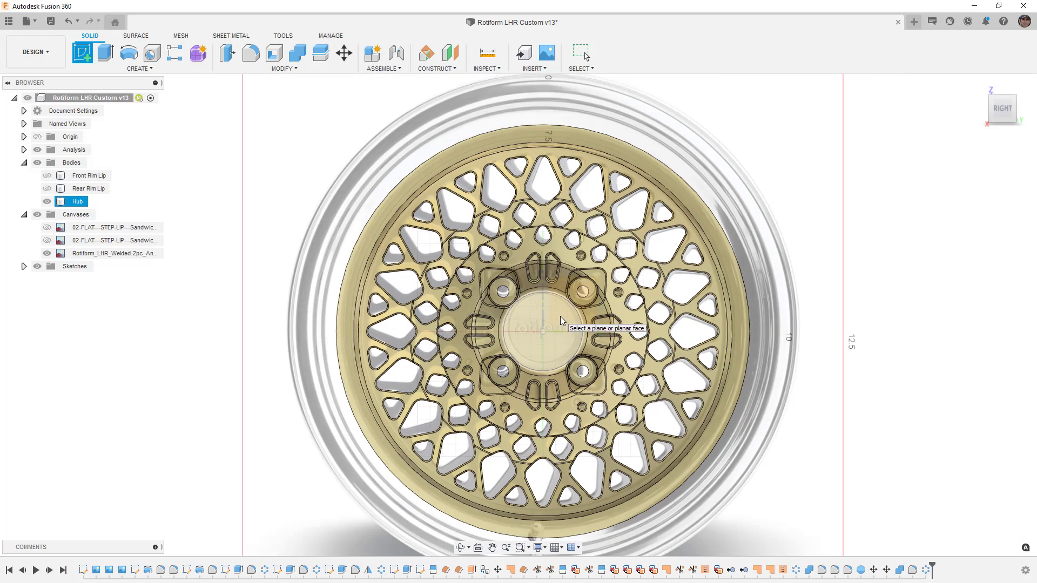
pyautogui.click(561, 321)
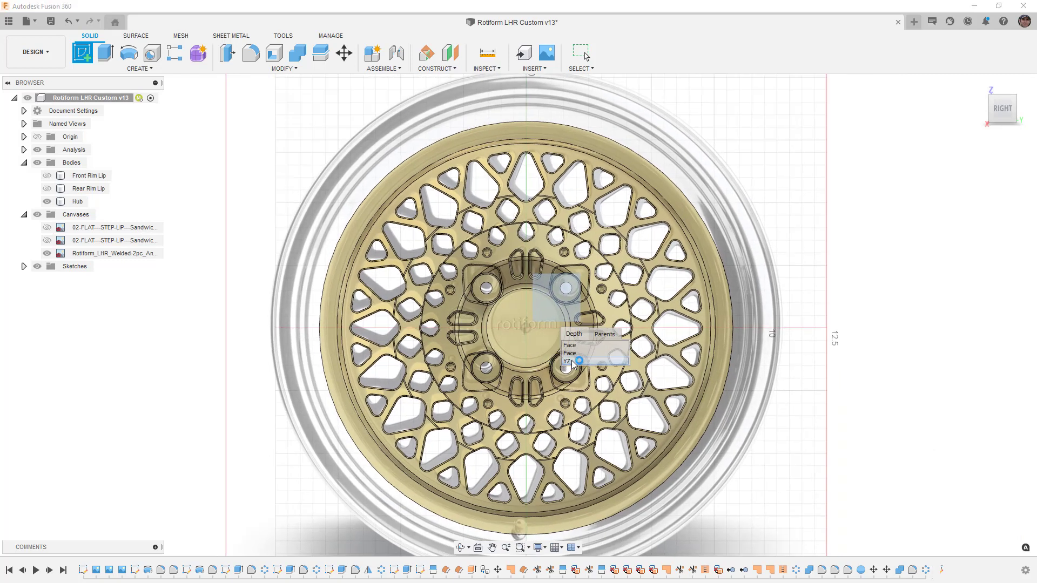
# On the YZ plane, place sketch text 'rotiform' in Bahnschrift Light over the cap logo.
pyautogui.click(569, 361)
pyautogui.scroll(6, 493, 325)
pyautogui.scroll(4, 494, 323)
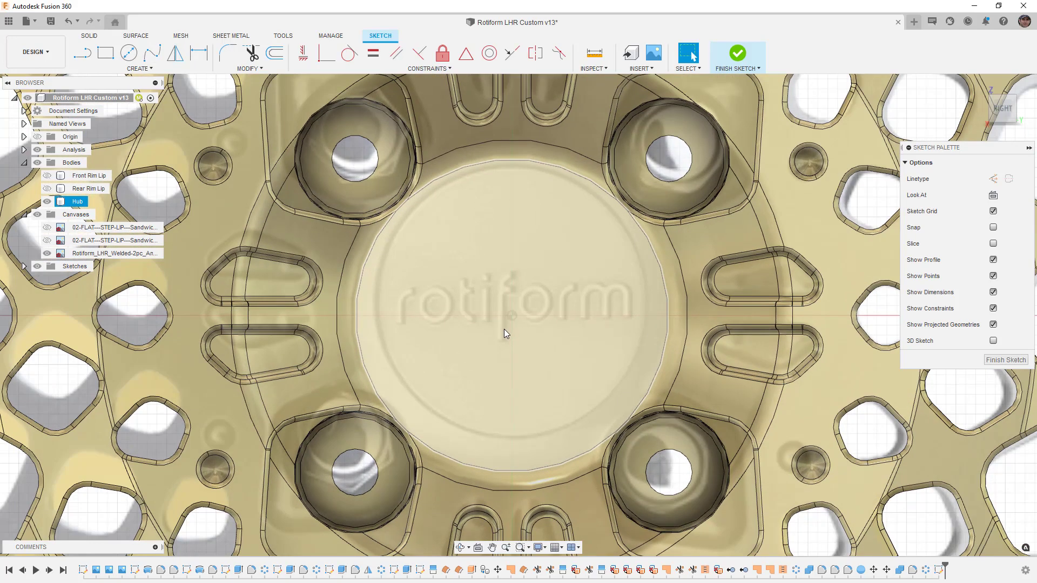
pyautogui.scroll(2, 403, 306)
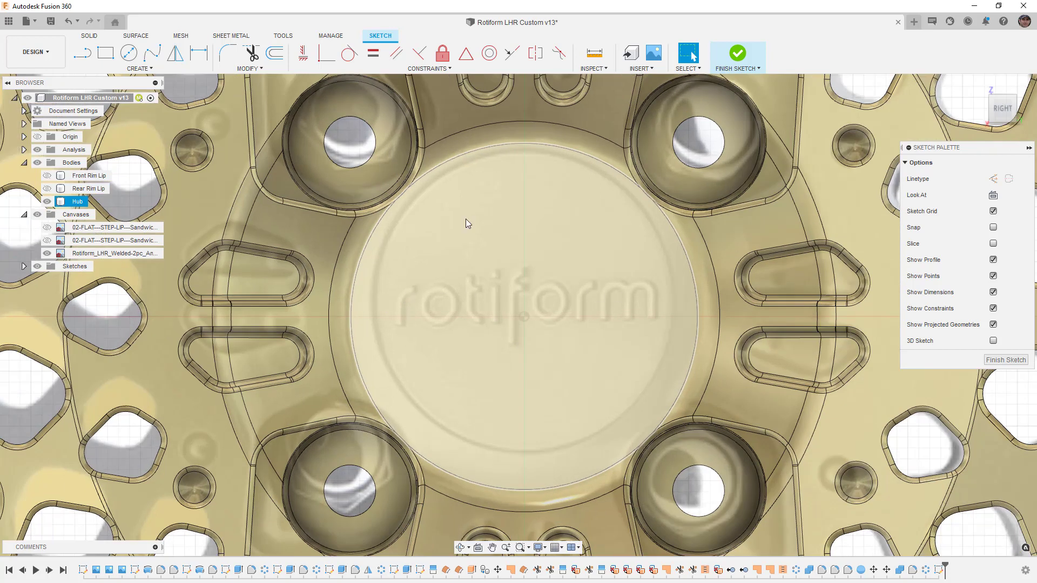
pyautogui.click(146, 68)
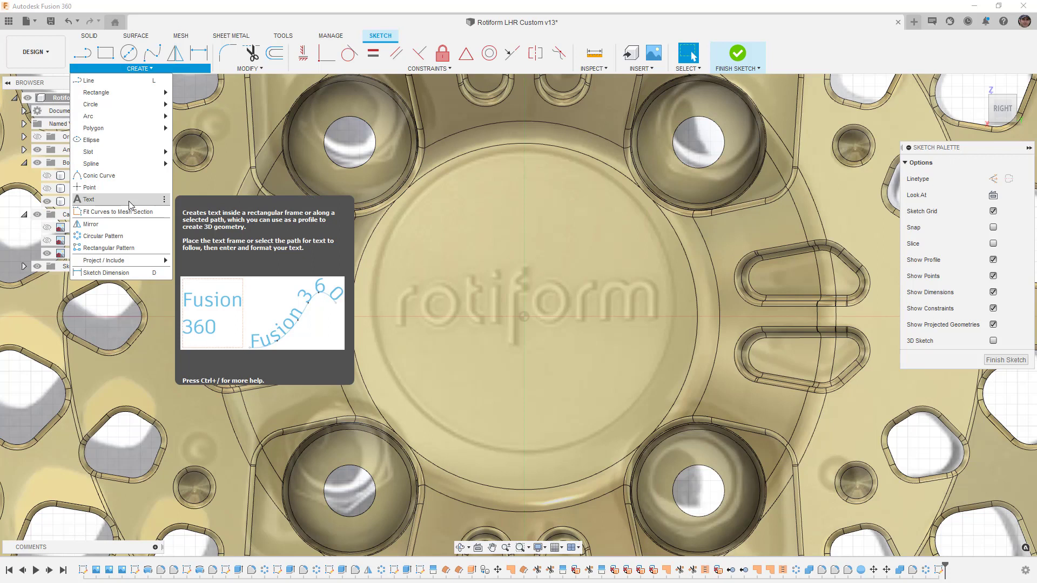
pyautogui.click(89, 200)
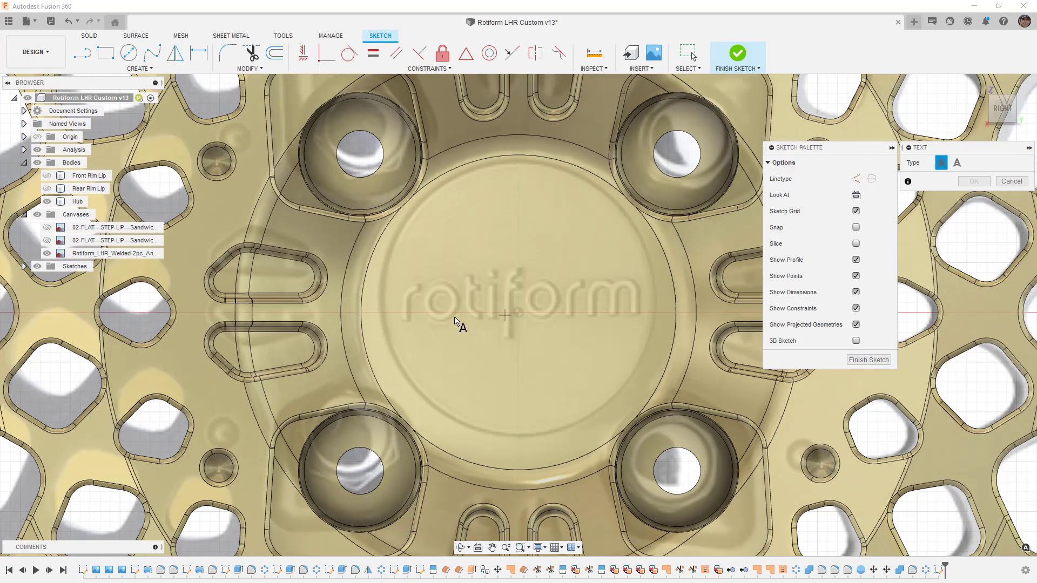
pyautogui.click(405, 315)
pyautogui.click(638, 286)
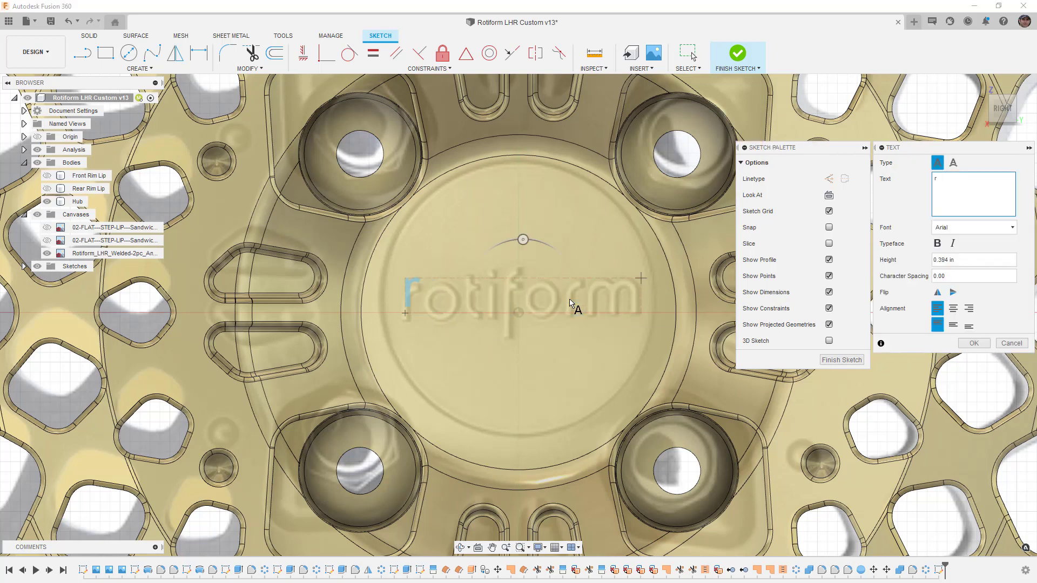
pyautogui.write('rotiform')
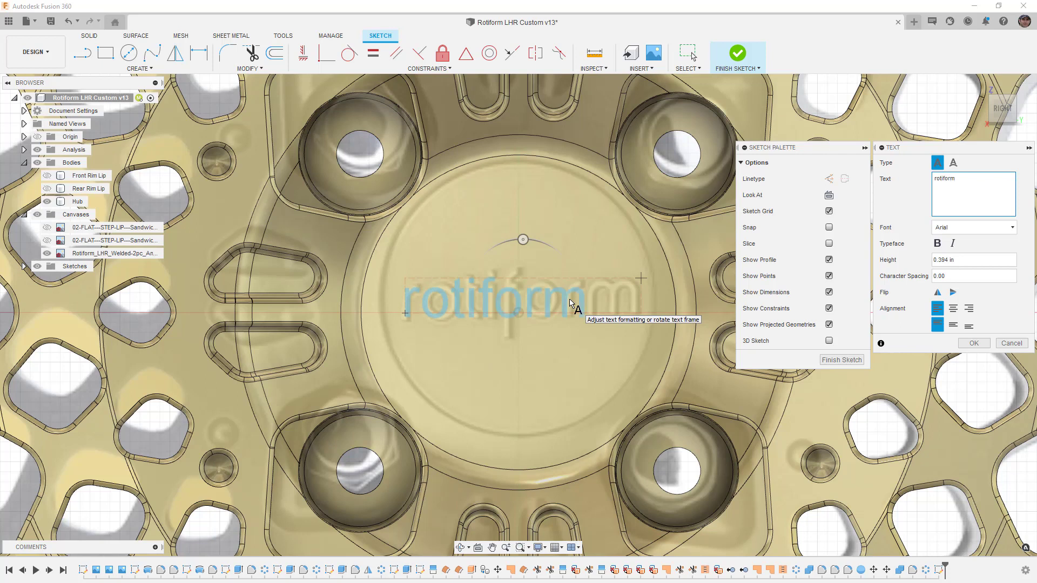
pyautogui.click(976, 228)
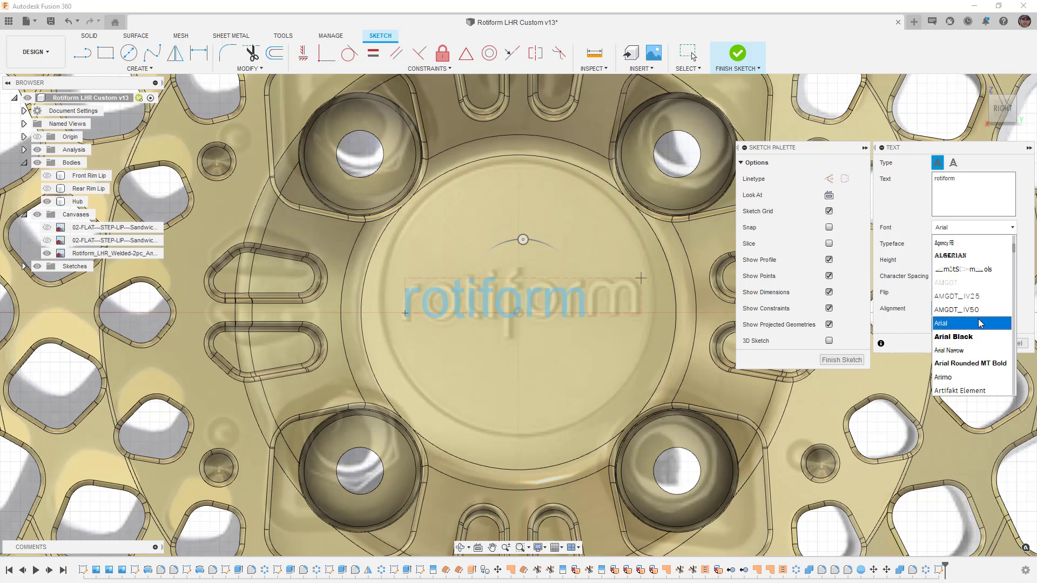
pyautogui.scroll(-1, 986, 322)
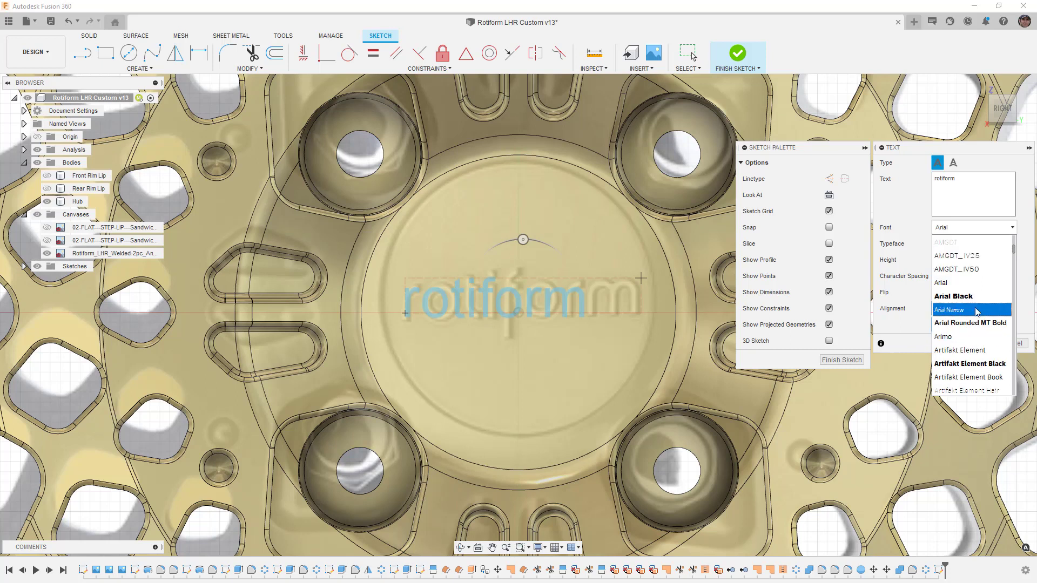
pyautogui.scroll(-2, 977, 312)
pyautogui.scroll(-2, 976, 312)
pyautogui.scroll(-1, 976, 312)
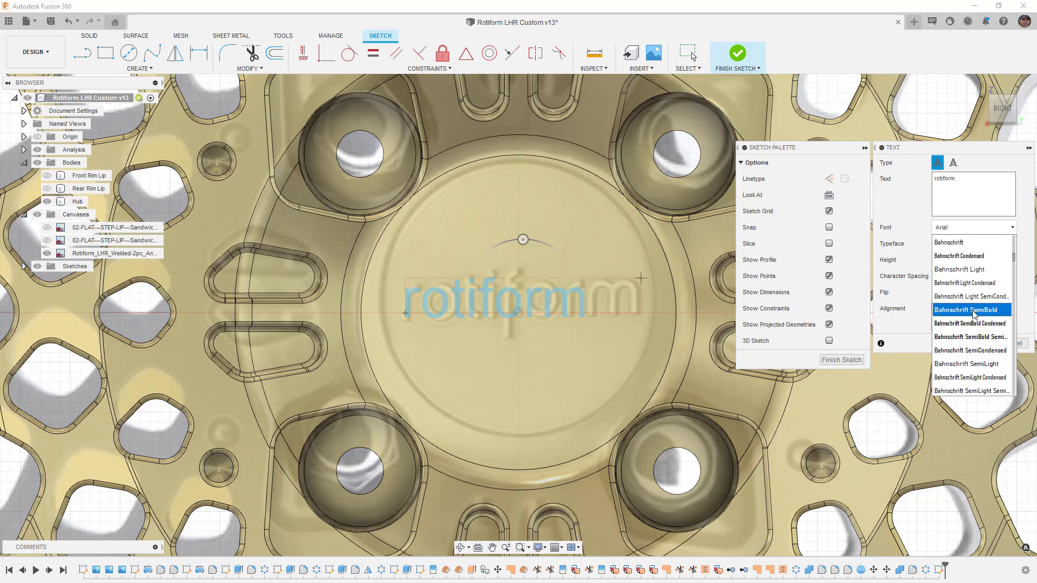
pyautogui.scroll(2, 974, 315)
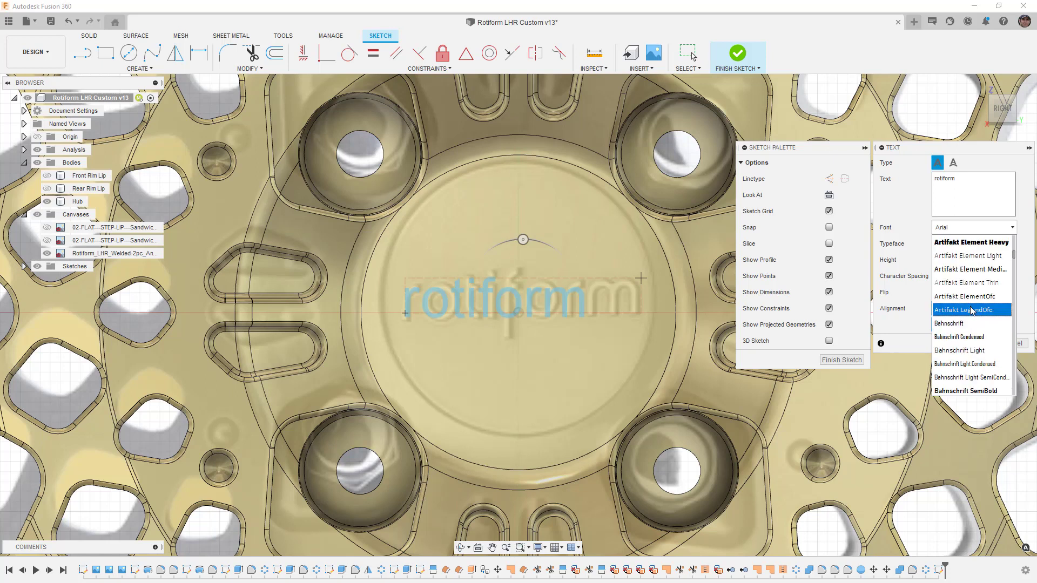
pyautogui.click(960, 351)
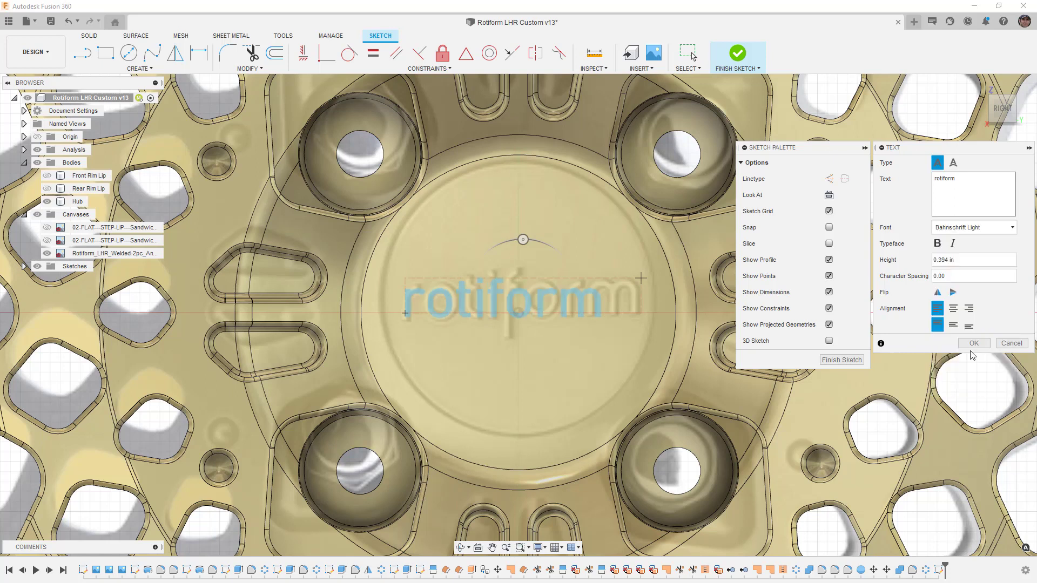
pyautogui.click(974, 343)
# Zoom into the centre cap, deselect the hub and activate the Line tool.
pyautogui.click(425, 301)
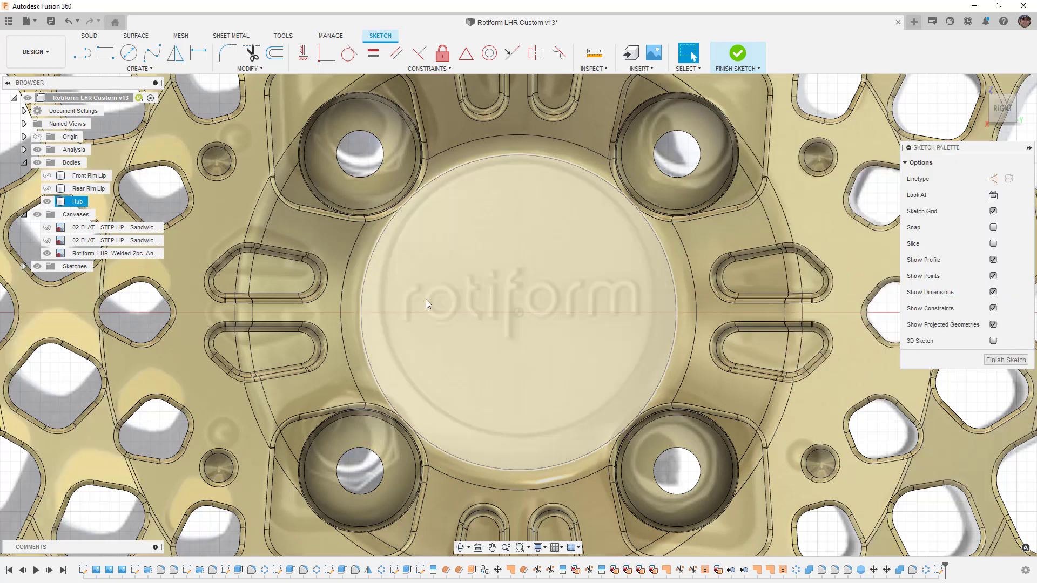
pyautogui.scroll(3, 426, 299)
pyautogui.scroll(2, 414, 299)
pyautogui.scroll(2, 413, 299)
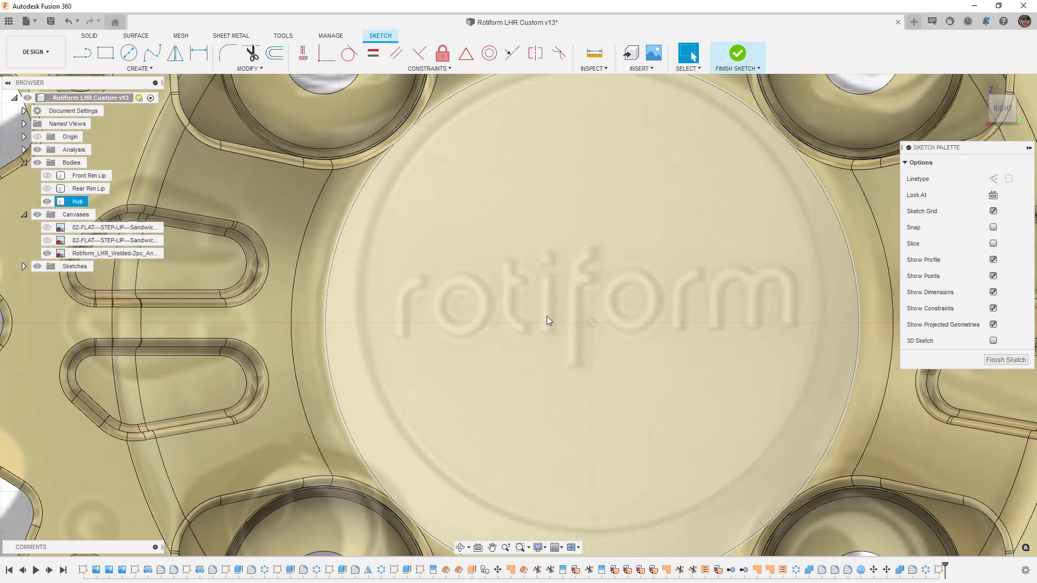
pyautogui.click(588, 323)
pyautogui.press('l')
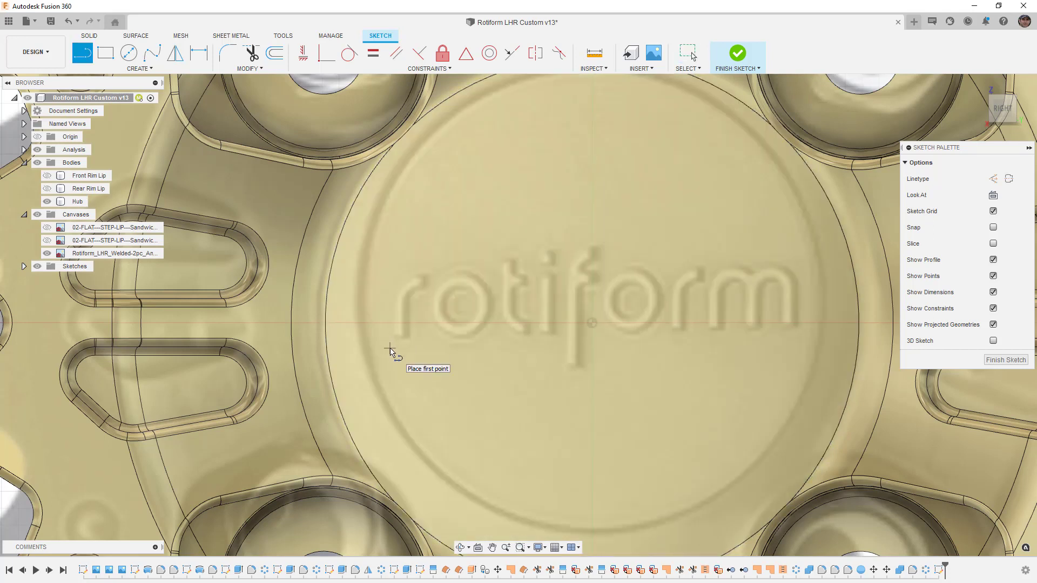
# Draw three horizontal lines across the centre cap beneath the rotiform text.
pyautogui.click(389, 351)
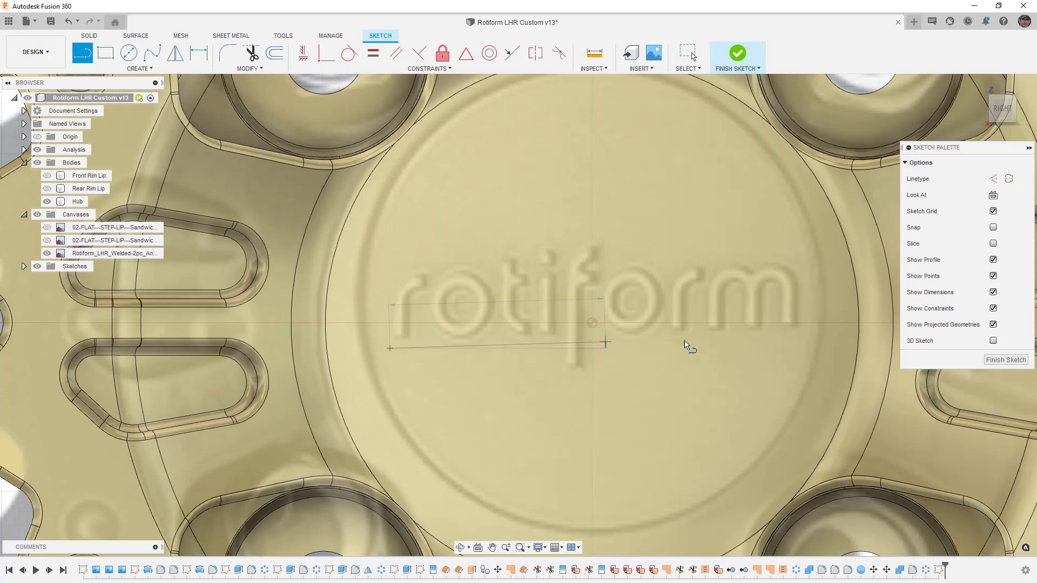
pyautogui.click(787, 349)
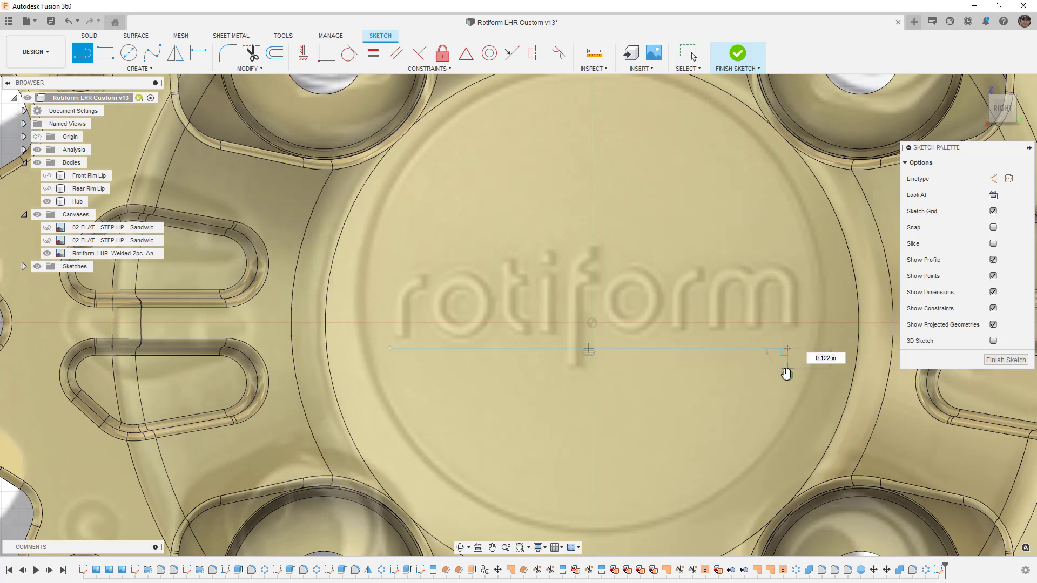
pyautogui.click(787, 375)
pyautogui.click(391, 322)
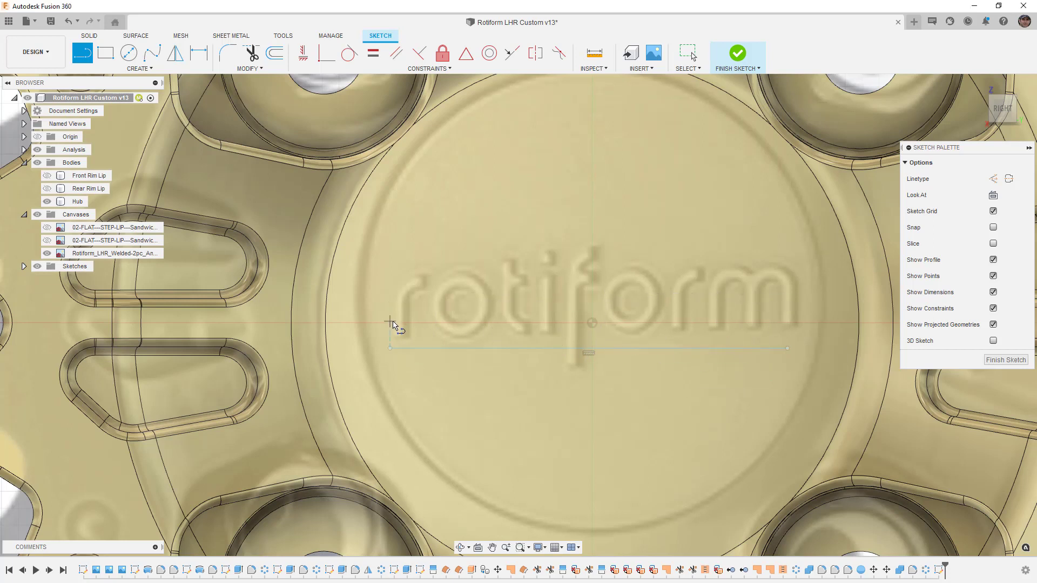
pyautogui.click(787, 322)
pyautogui.click(788, 348)
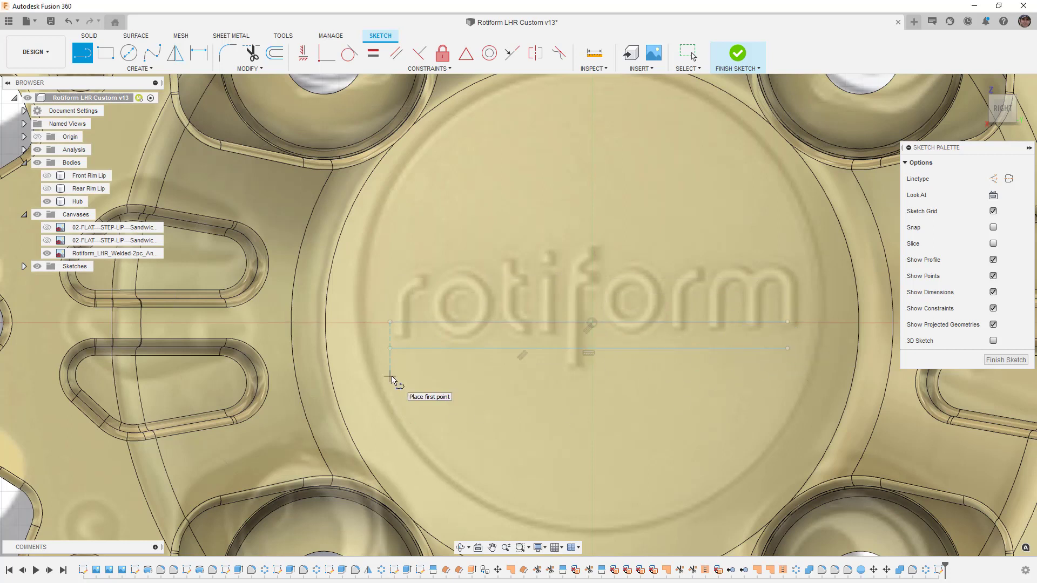
pyautogui.click(393, 378)
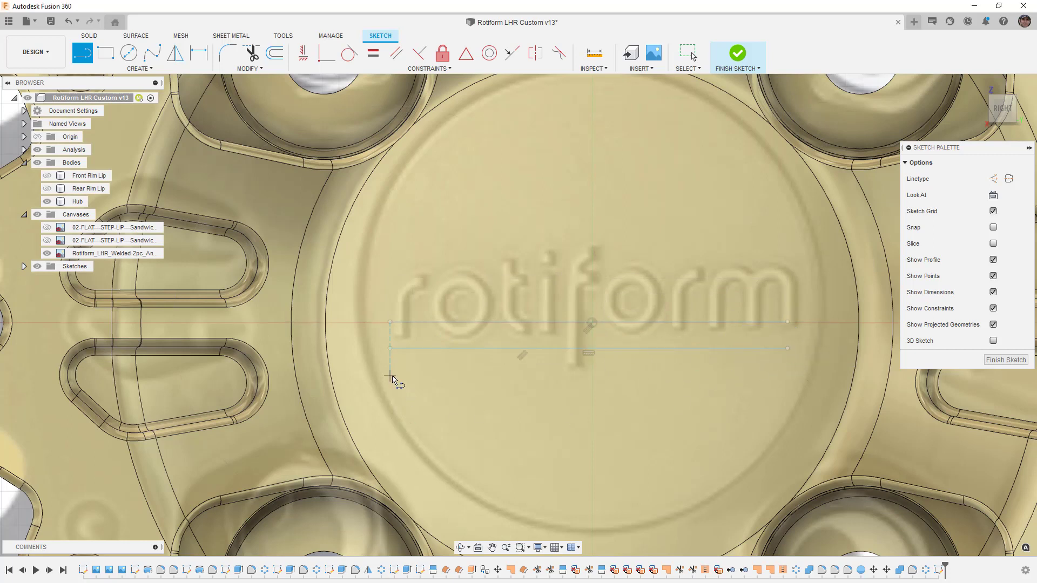
pyautogui.click(787, 379)
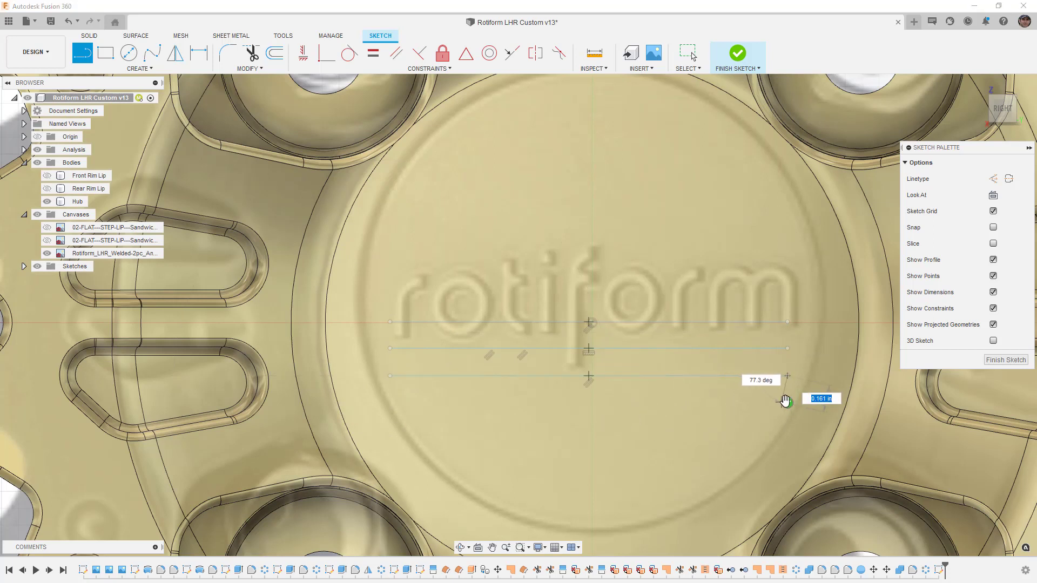
pyautogui.press('Escape')
# Make the three lines equal and center the top line on the origin with MidPoint.
pyautogui.click(608, 323)
pyautogui.keyDown('shift'); pyautogui.click(607, 348); pyautogui.keyUp('shift')
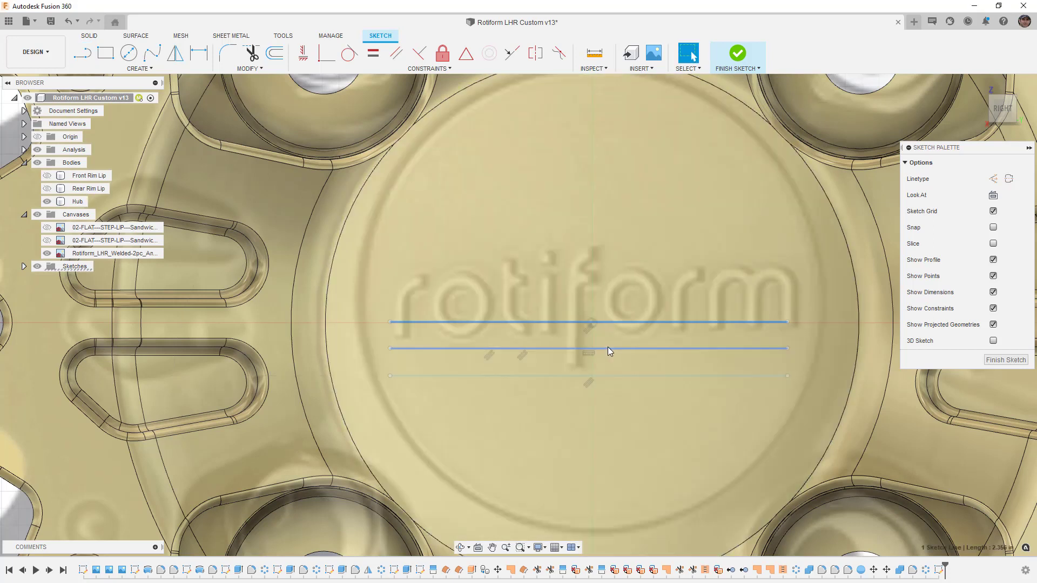
pyautogui.keyDown('shift'); pyautogui.click(608, 375); pyautogui.keyUp('shift')
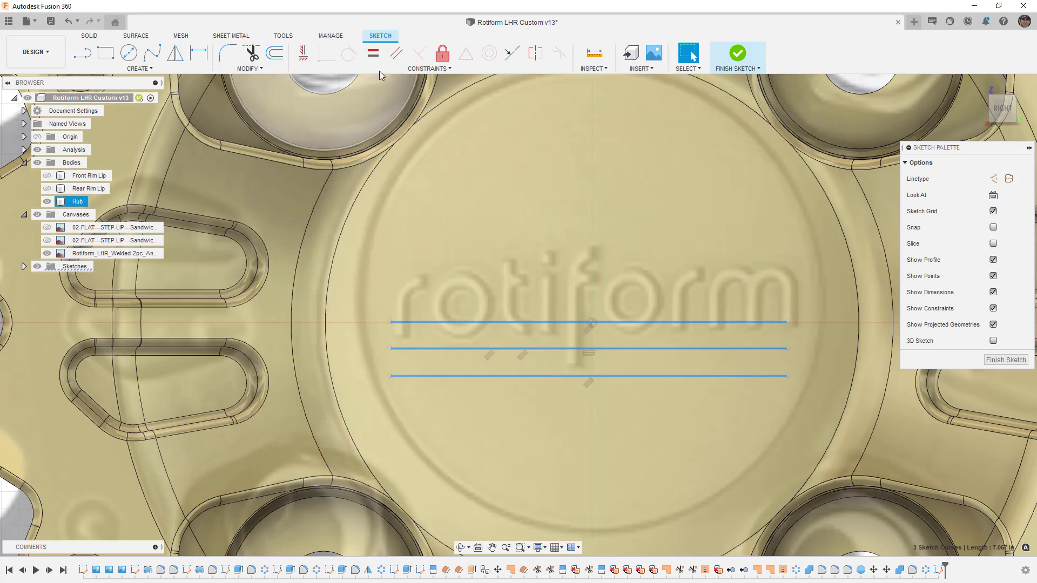
pyautogui.click(373, 53)
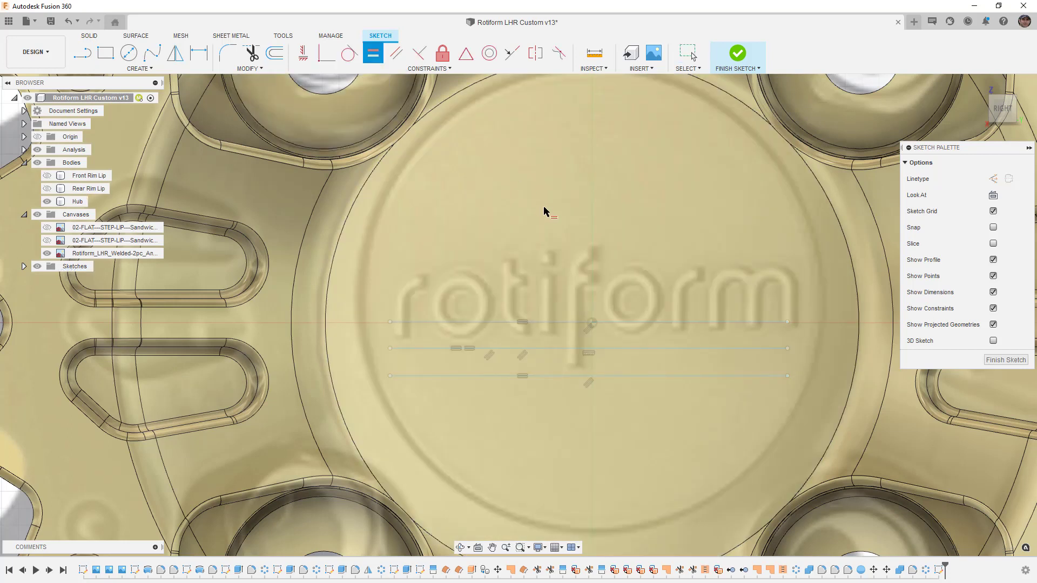
pyautogui.click(467, 57)
pyautogui.click(593, 323)
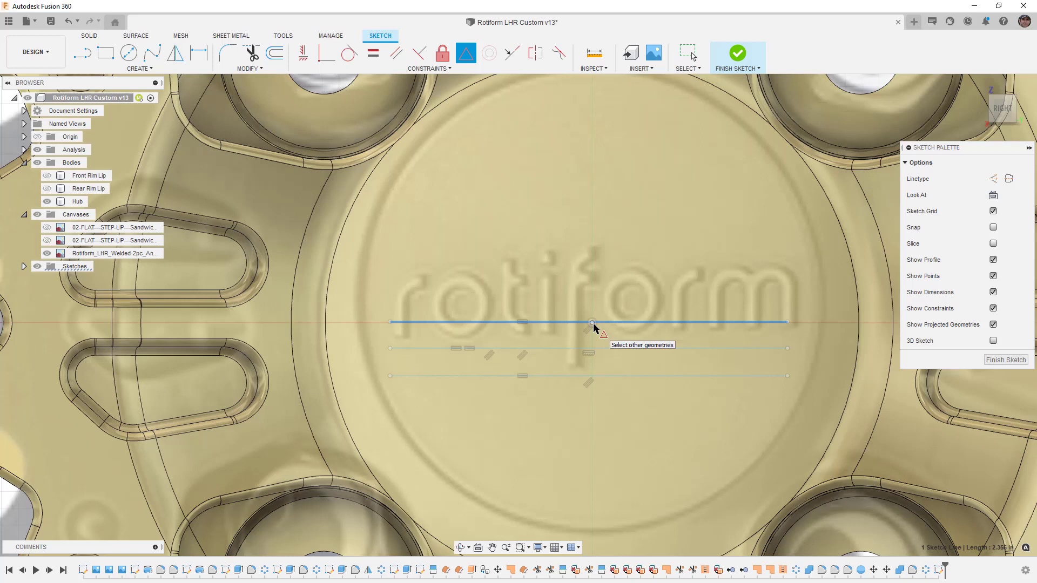
pyautogui.click(594, 324)
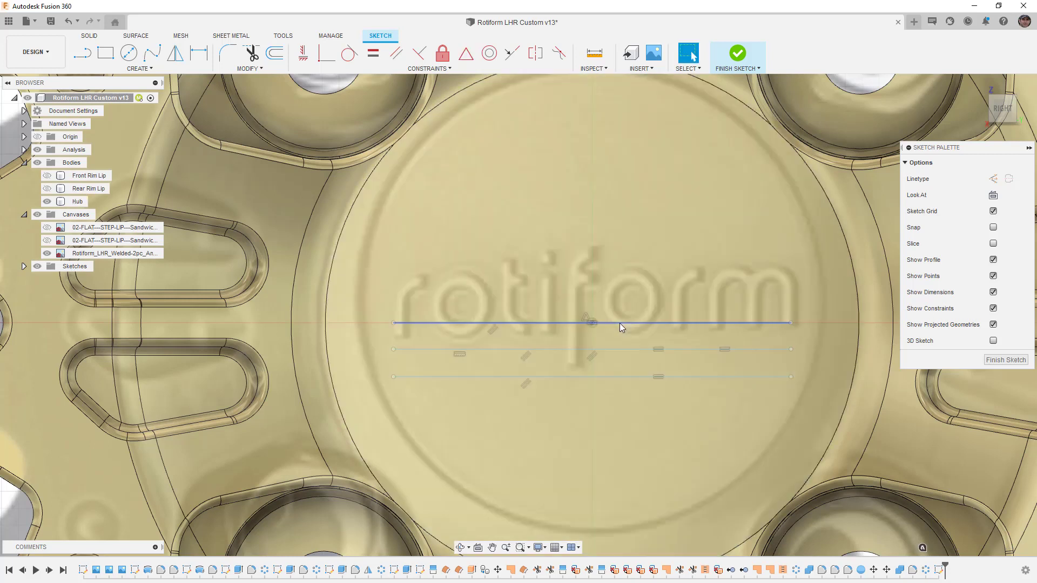
# Convert all three horizontal lines to construction geometry.
pyautogui.press('x')
pyautogui.click(621, 348)
pyautogui.press('x')
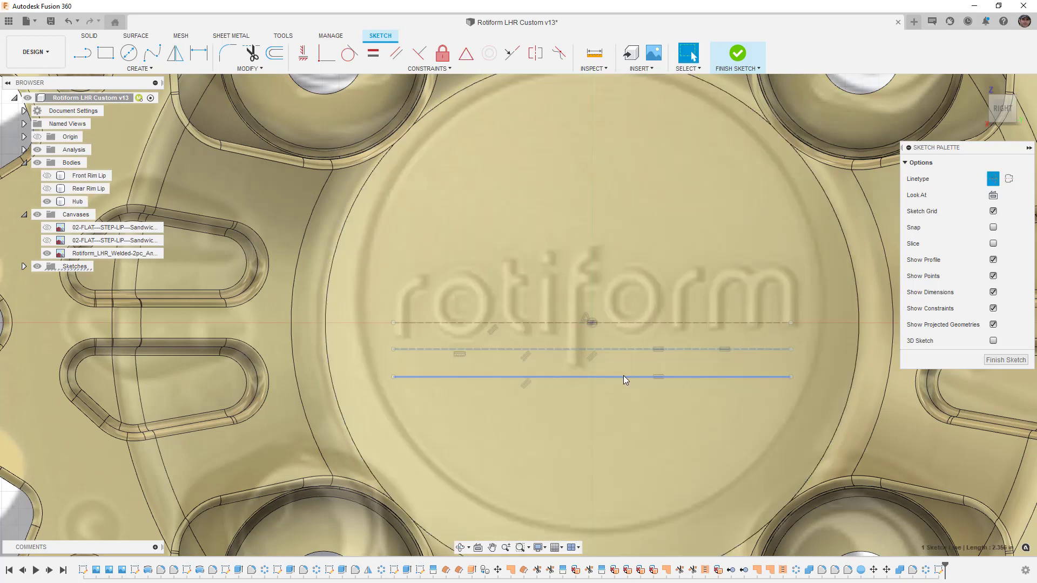
pyautogui.click(624, 375)
pyautogui.press('x')
pyautogui.click(486, 421)
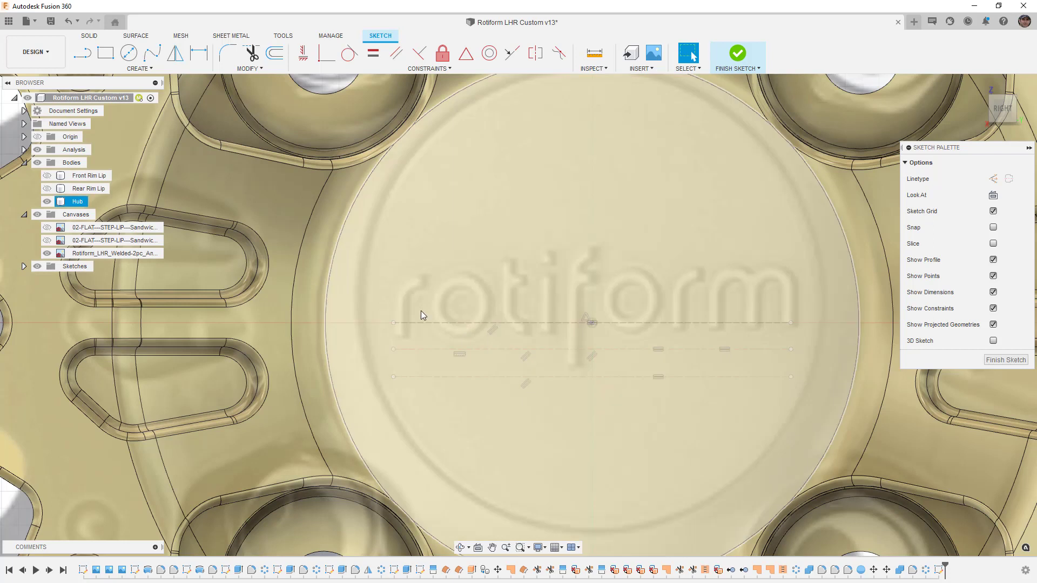
pyautogui.scroll(2, 421, 310)
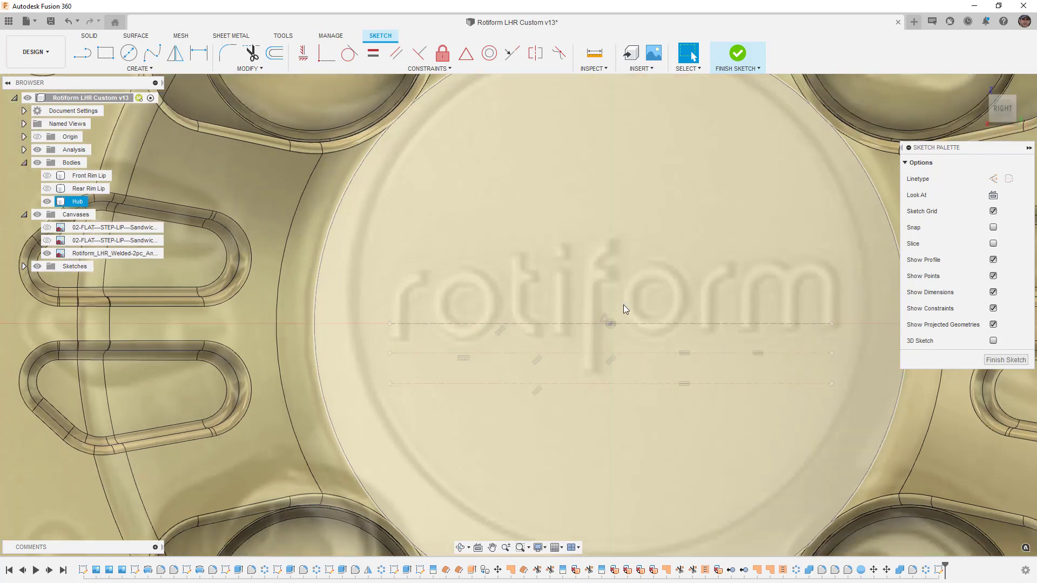
# Draw two concentric circles on the top construction line, left of centre.
pyautogui.click(469, 323)
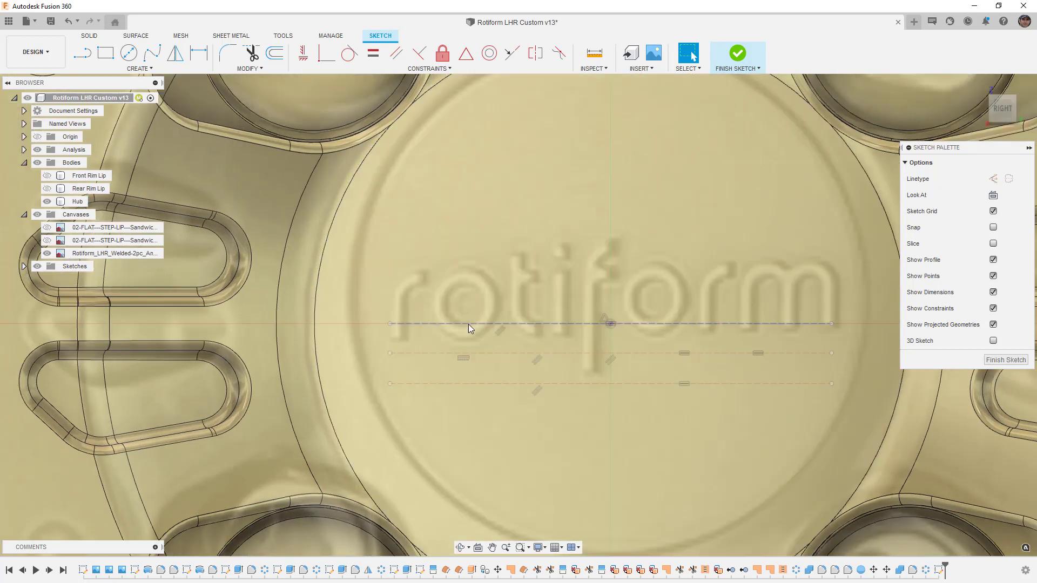
pyautogui.press('c')
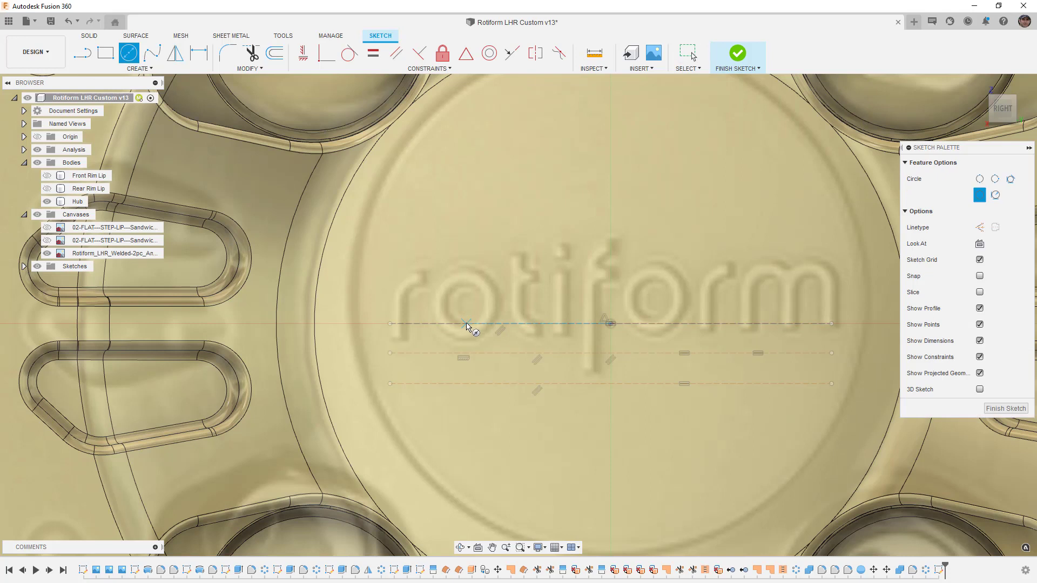
pyautogui.click(466, 325)
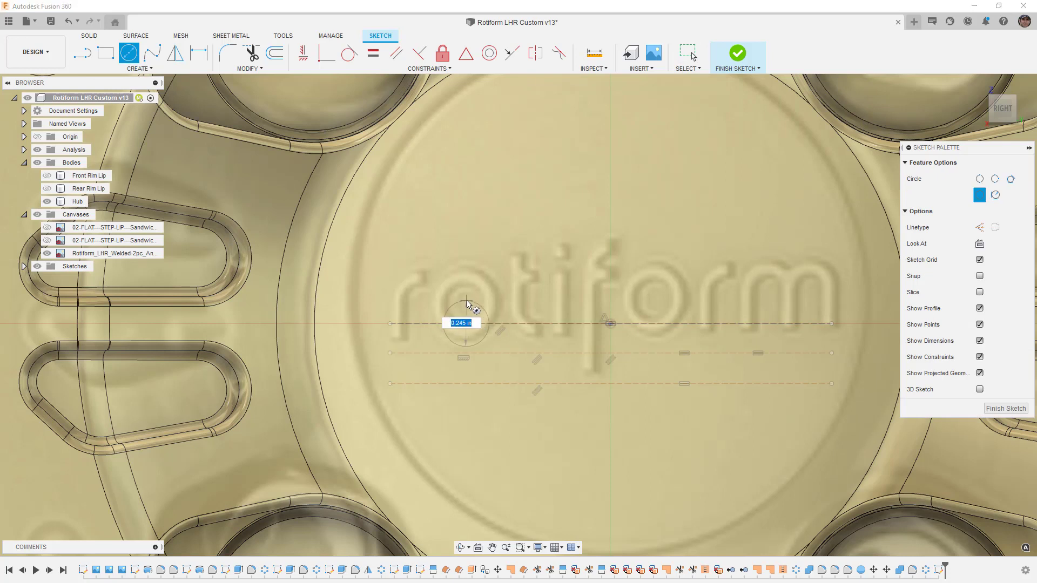
pyautogui.click(467, 304)
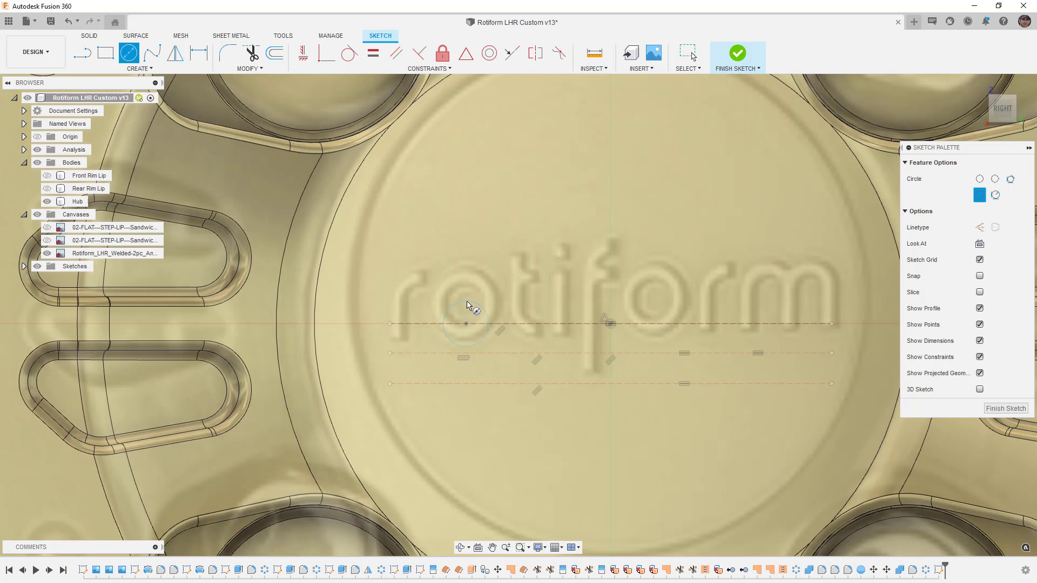
pyautogui.click(467, 327)
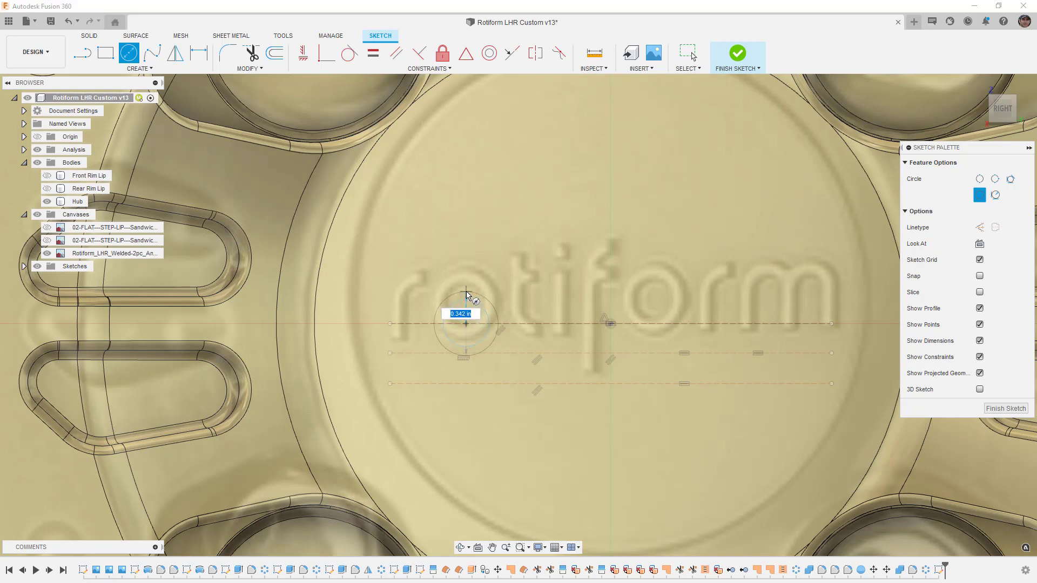
pyautogui.click(480, 316)
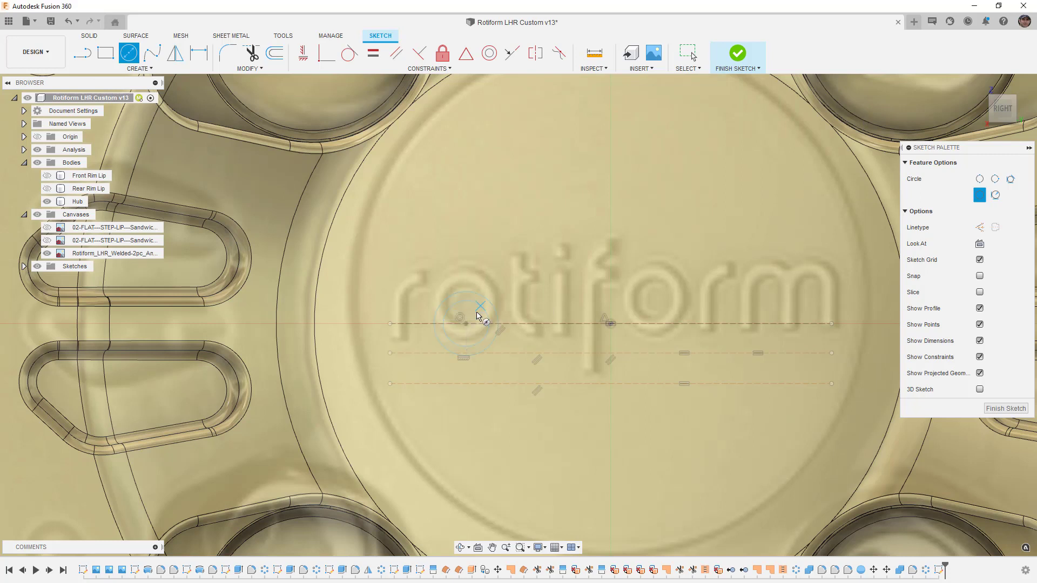
# Draw two concentric circles on the top construction line, right of centre.
pyautogui.click(658, 329)
pyautogui.click(658, 308)
pyautogui.click(655, 292)
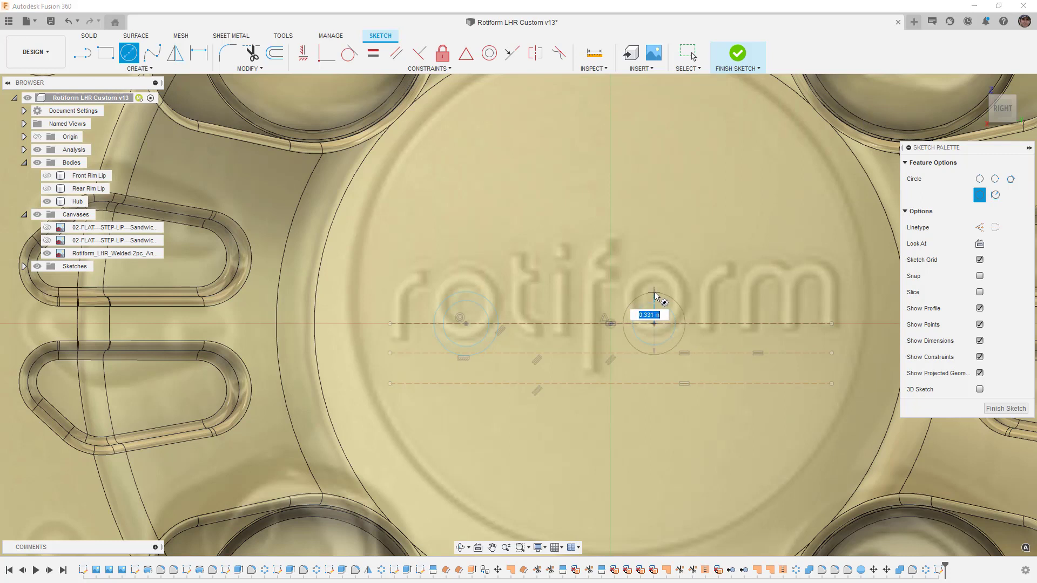
pyautogui.scroll(2, 658, 322)
pyautogui.press('Escape')
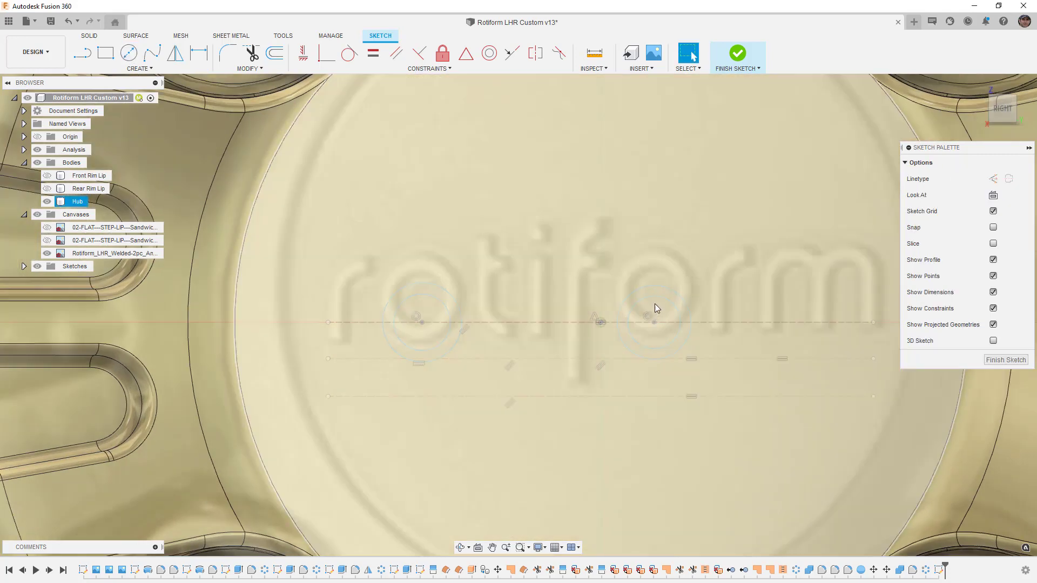
# Constrain the right circle to be equal in size to the left circle.
pyautogui.click(374, 55)
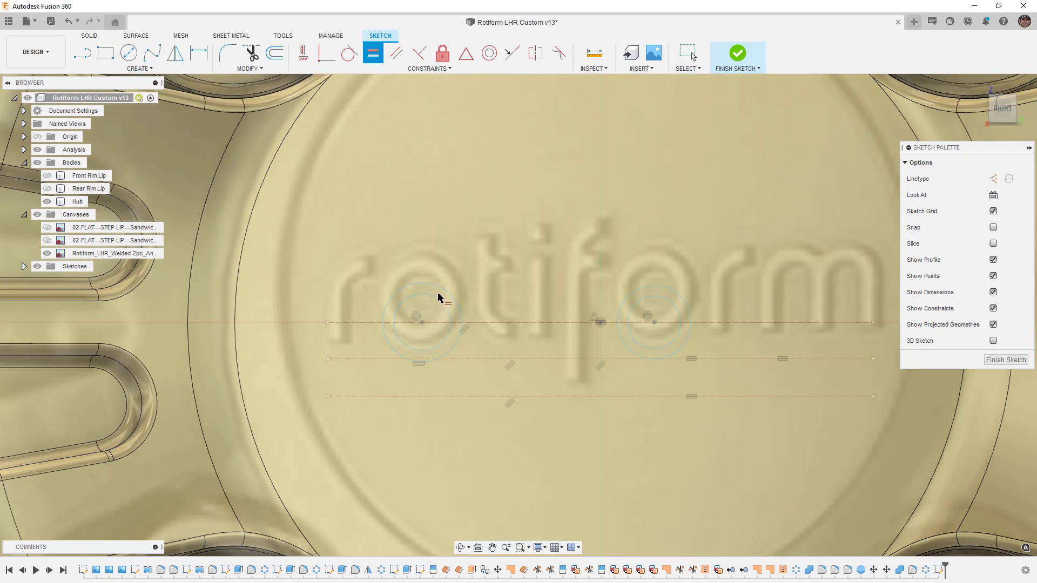
pyautogui.click(438, 298)
pyautogui.click(656, 297)
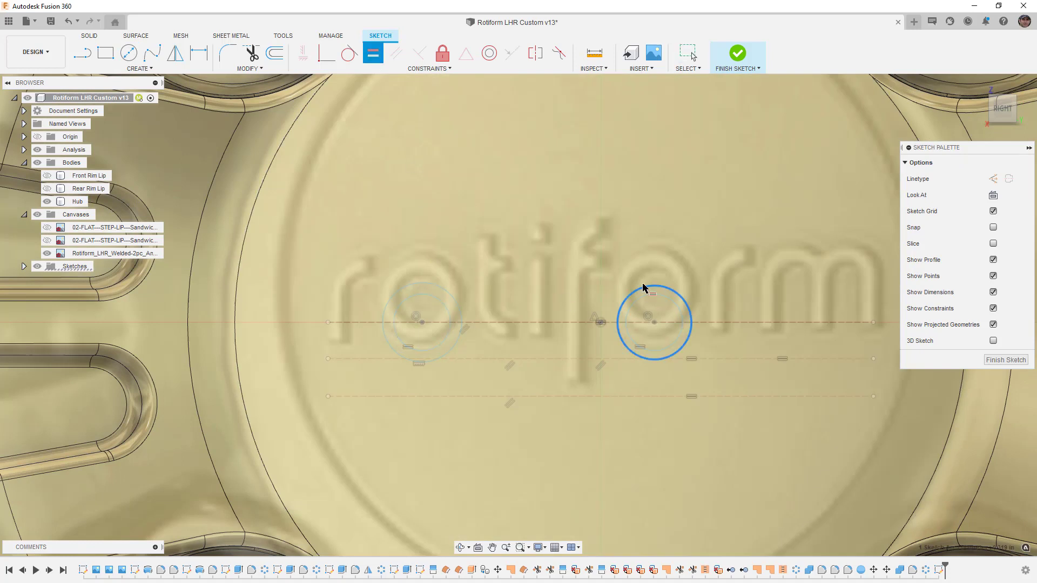
pyautogui.press('Escape')
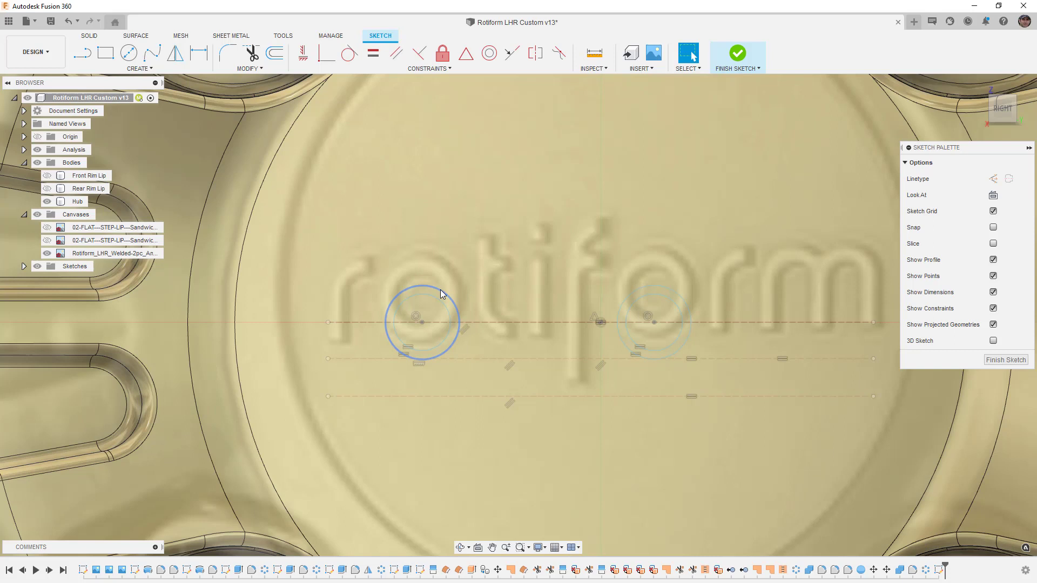
pyautogui.click(440, 289)
pyautogui.click(412, 284)
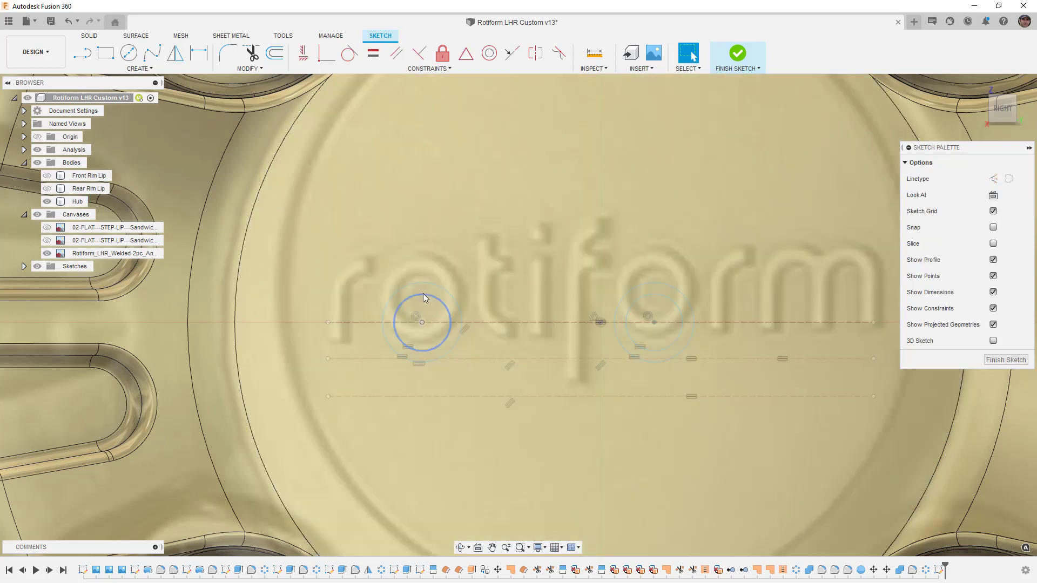
# Dimension the left circle at 0.05 in.
pyautogui.press('d')
pyautogui.click(425, 288)
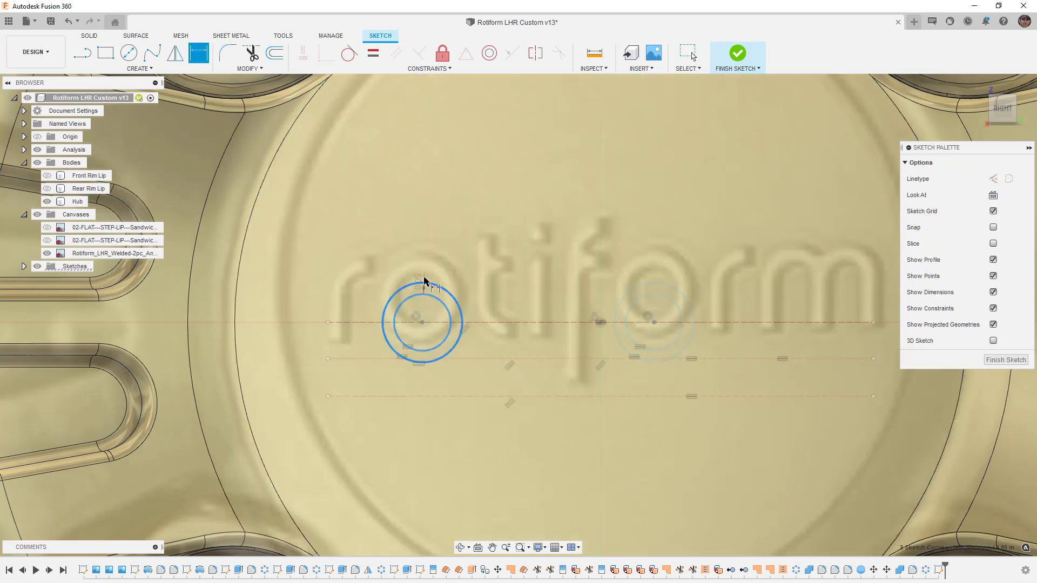
pyautogui.click(425, 223)
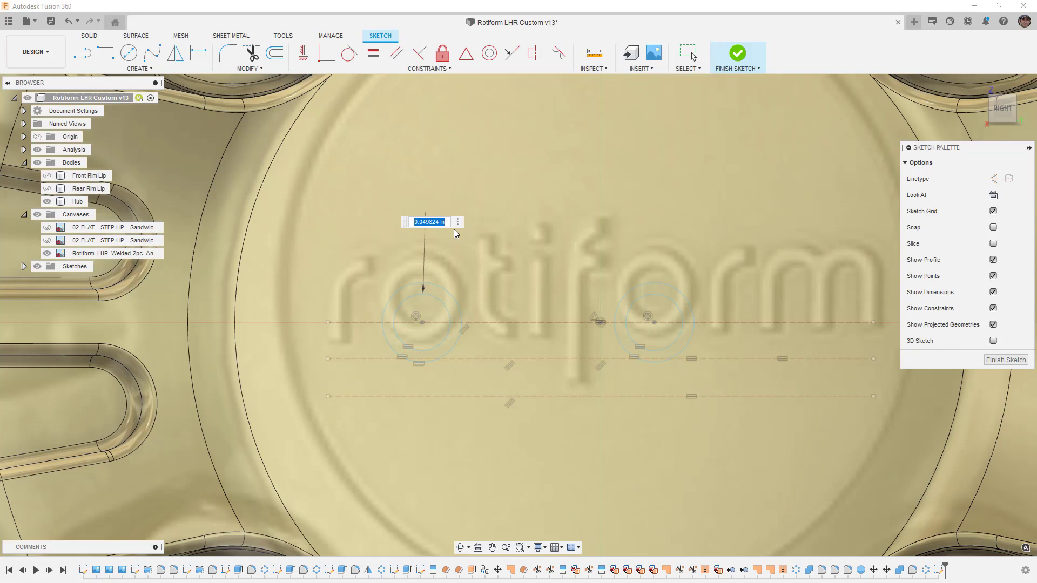
pyautogui.write('.05')
pyautogui.press('Return')
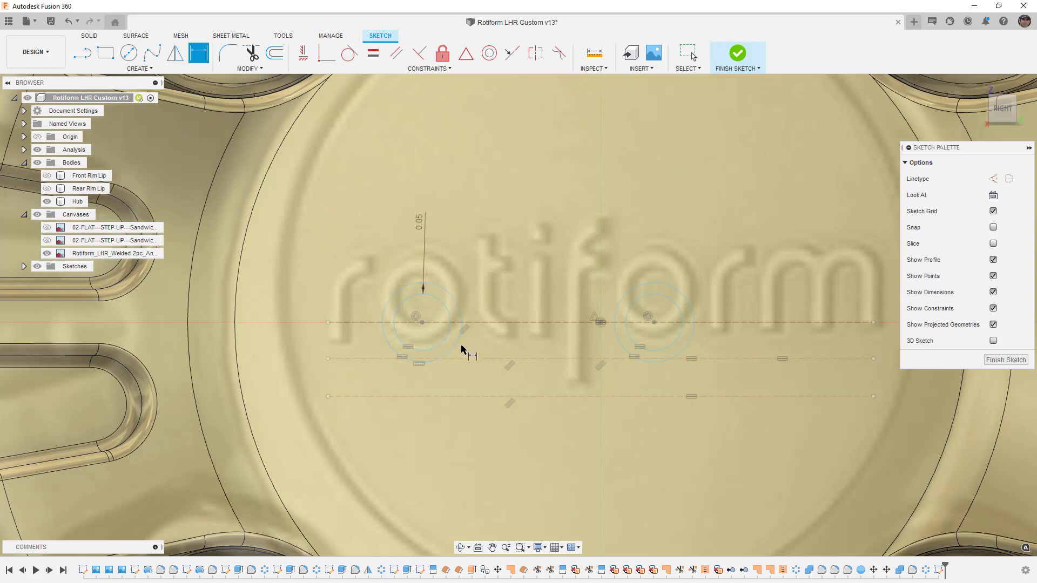
pyautogui.press('Escape')
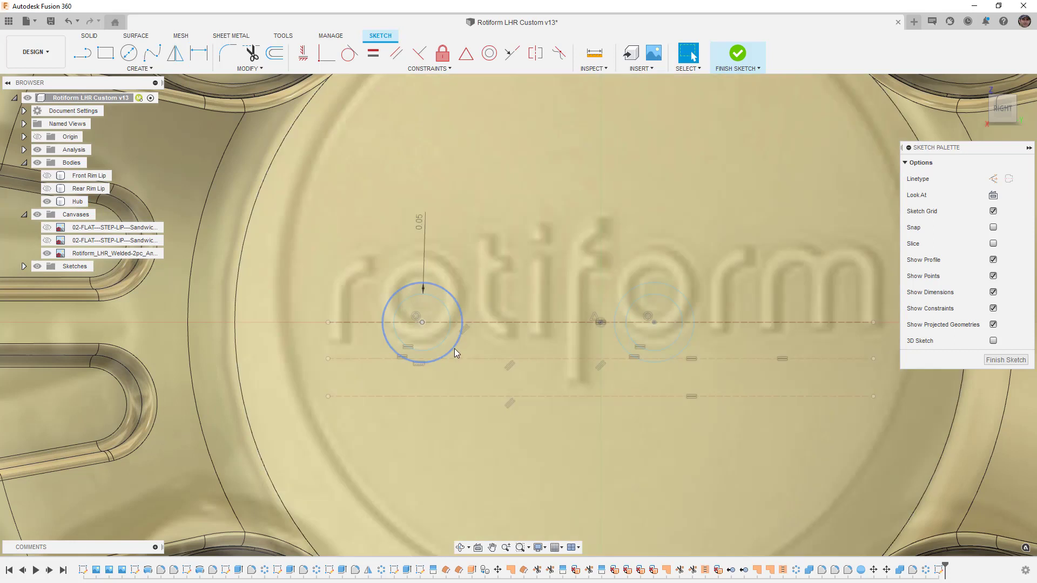
# Make the left circle tangent to the middle line and space the lines 0.175 in apart.
pyautogui.click(455, 348)
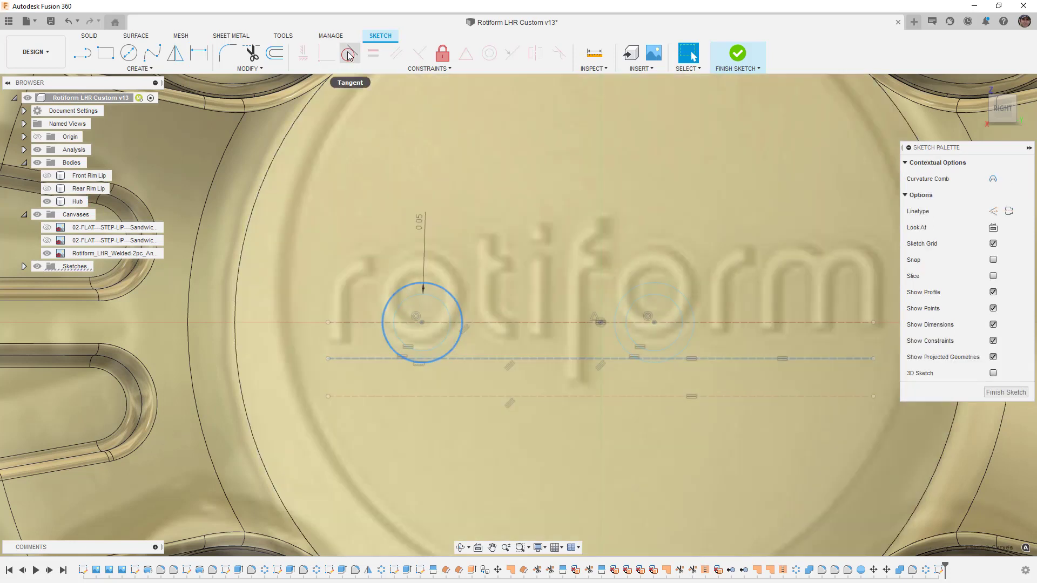
pyautogui.click(349, 55)
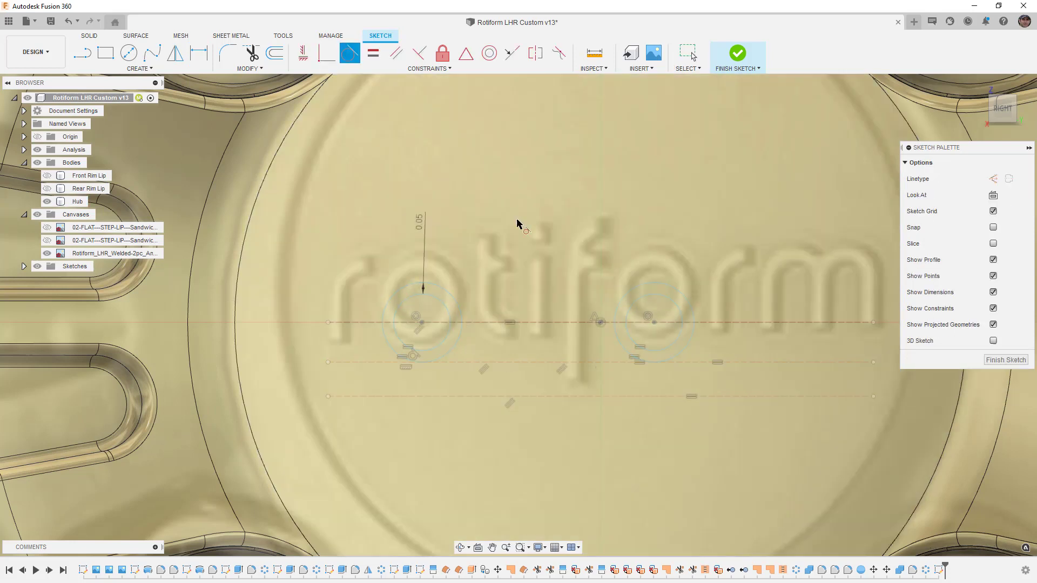
pyautogui.click(548, 361)
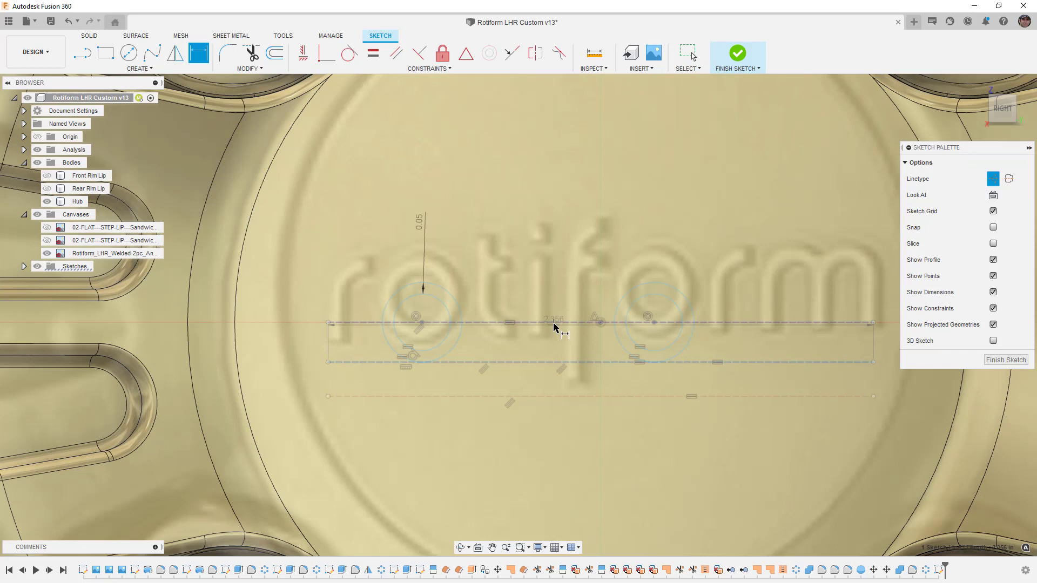
pyautogui.click(551, 322)
pyautogui.click(572, 345)
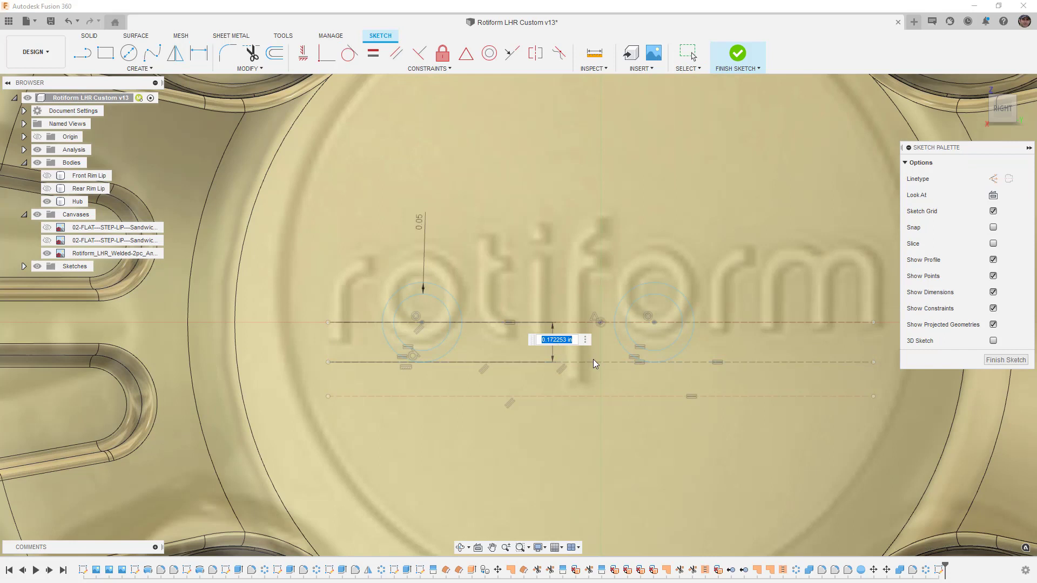
pyautogui.write('.175')
pyautogui.press('Return')
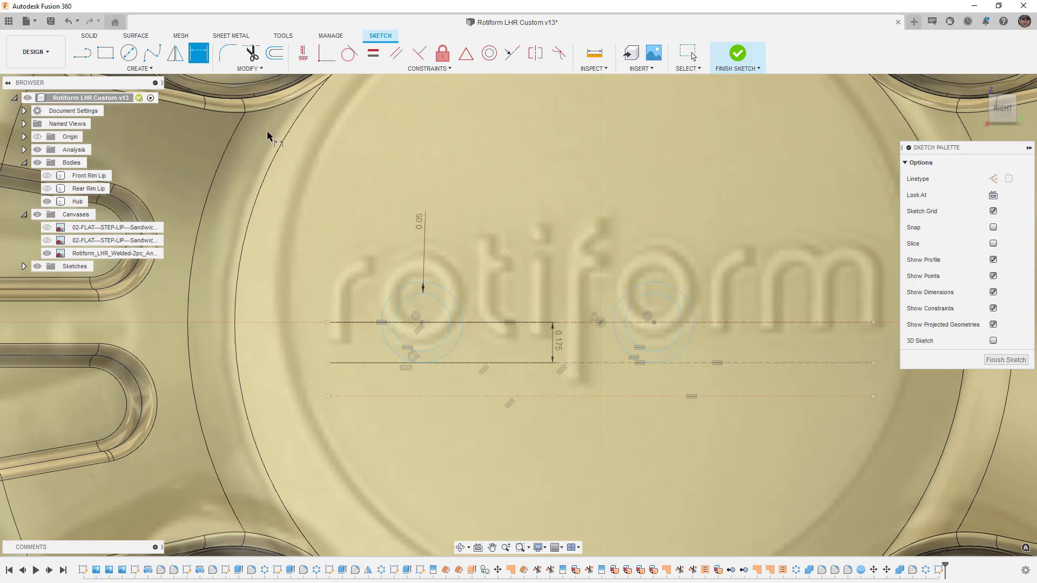
pyautogui.press('l')
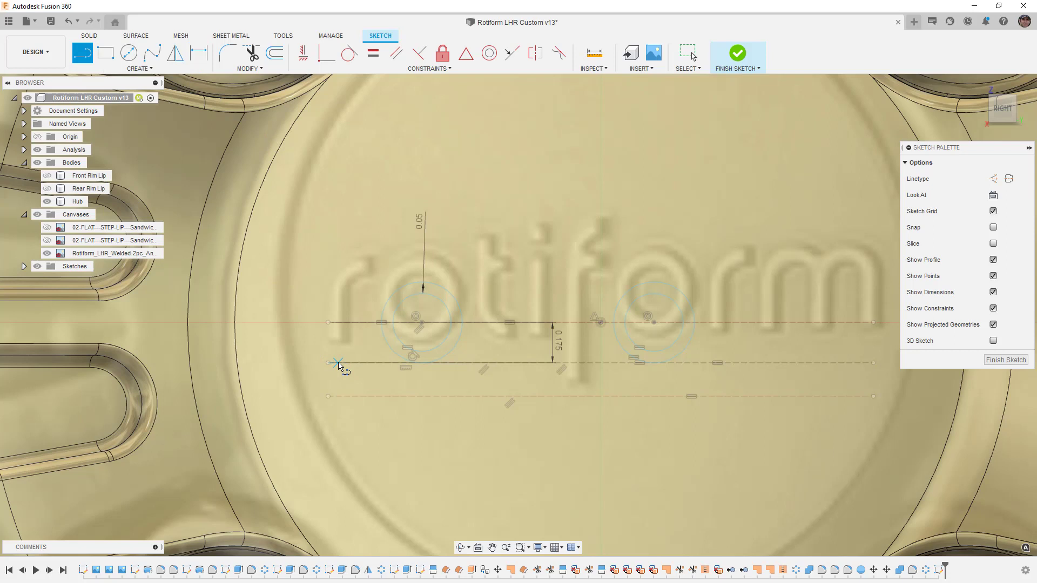
# Draw a vertical line upward from the lower line's left end toward the 'r'.
pyautogui.click(338, 364)
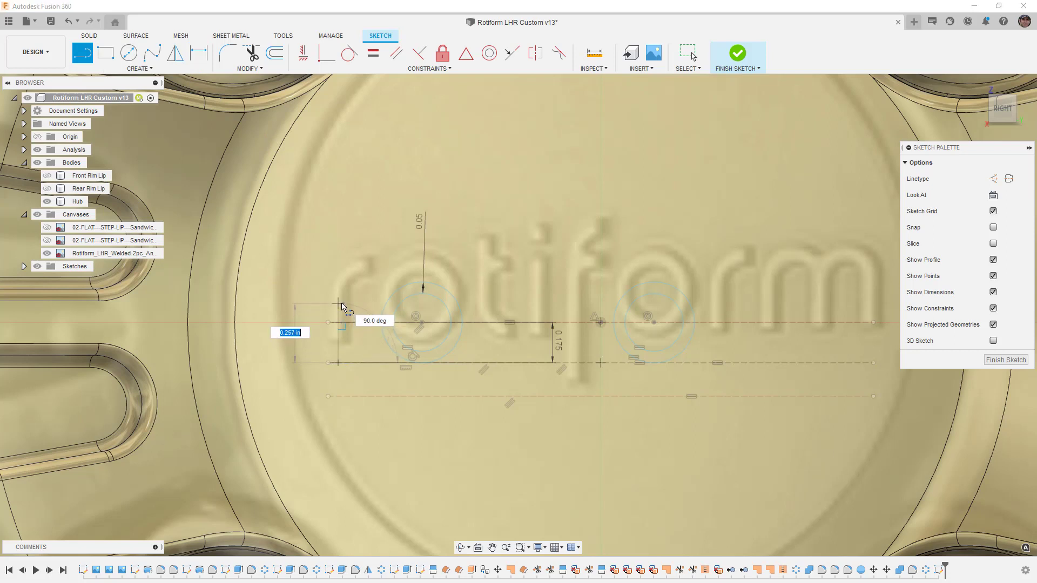
pyautogui.click(340, 308)
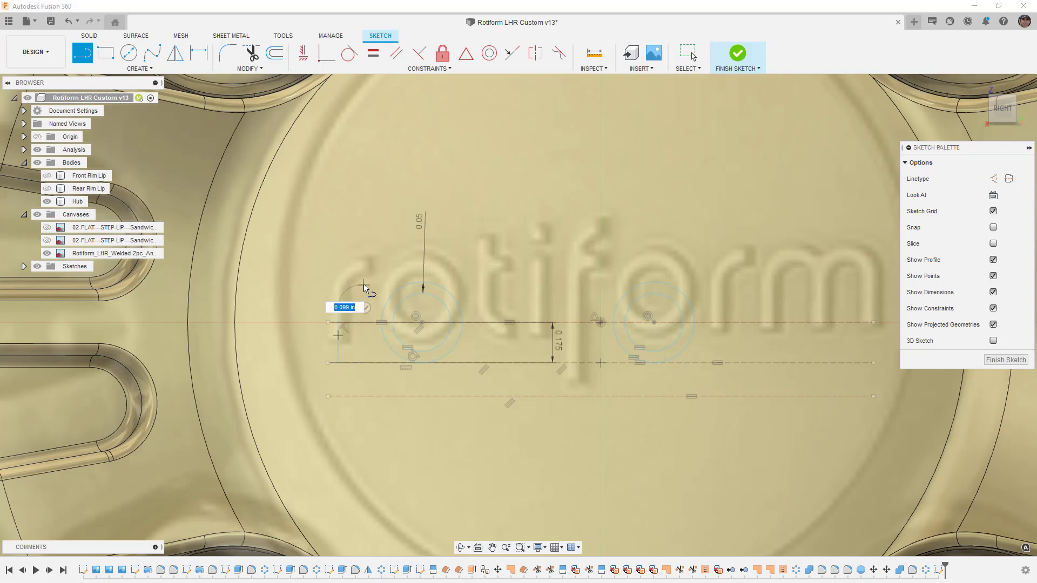
pyautogui.press('Escape')
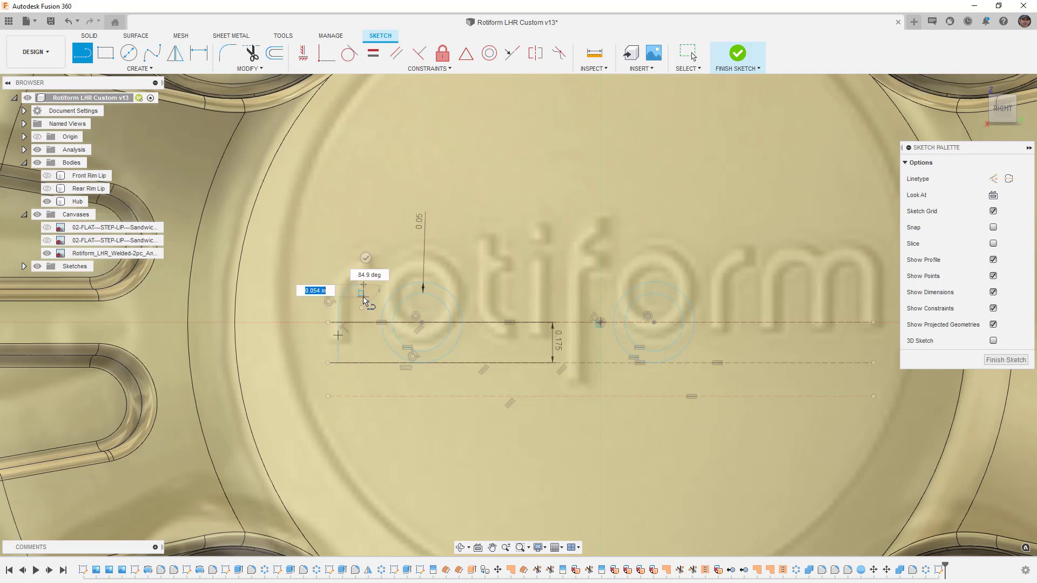
pyautogui.click(349, 308)
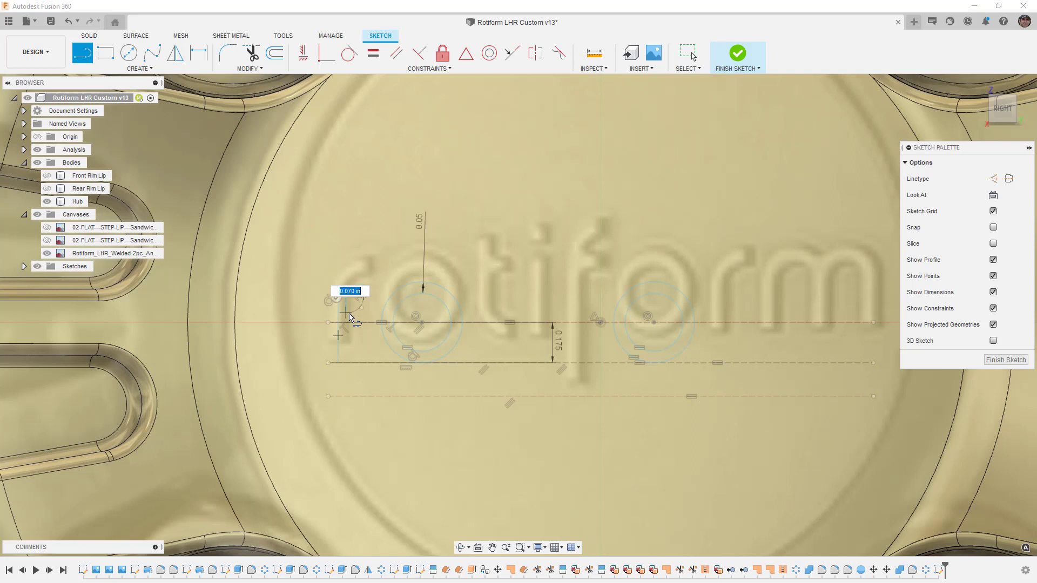
pyautogui.press('Return')
pyautogui.press('Escape')
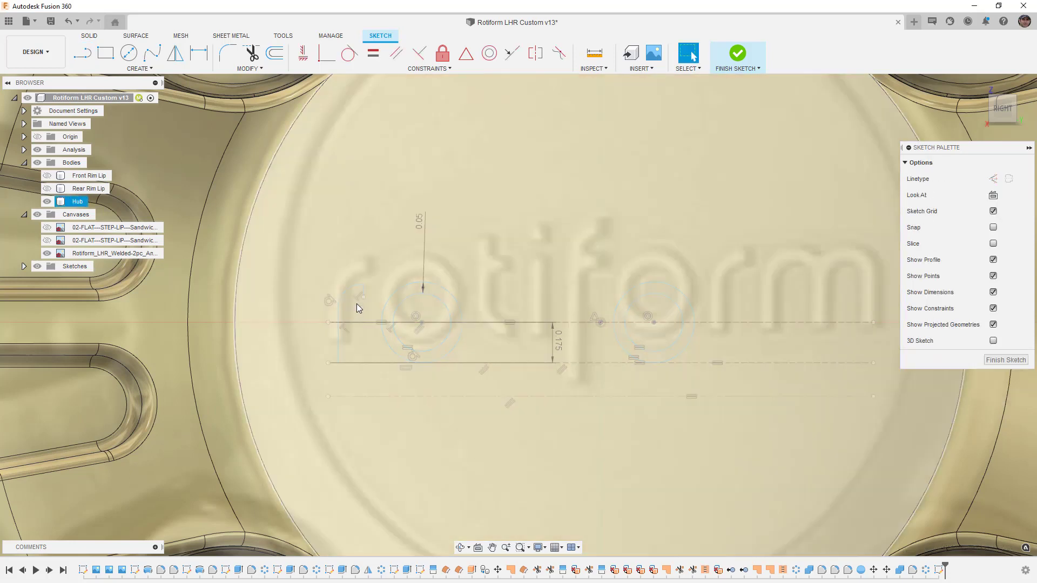
pyautogui.scroll(2, 360, 304)
pyautogui.scroll(1, 357, 300)
# Delete the stray short line and arc in the 'r'.
pyautogui.click(345, 372)
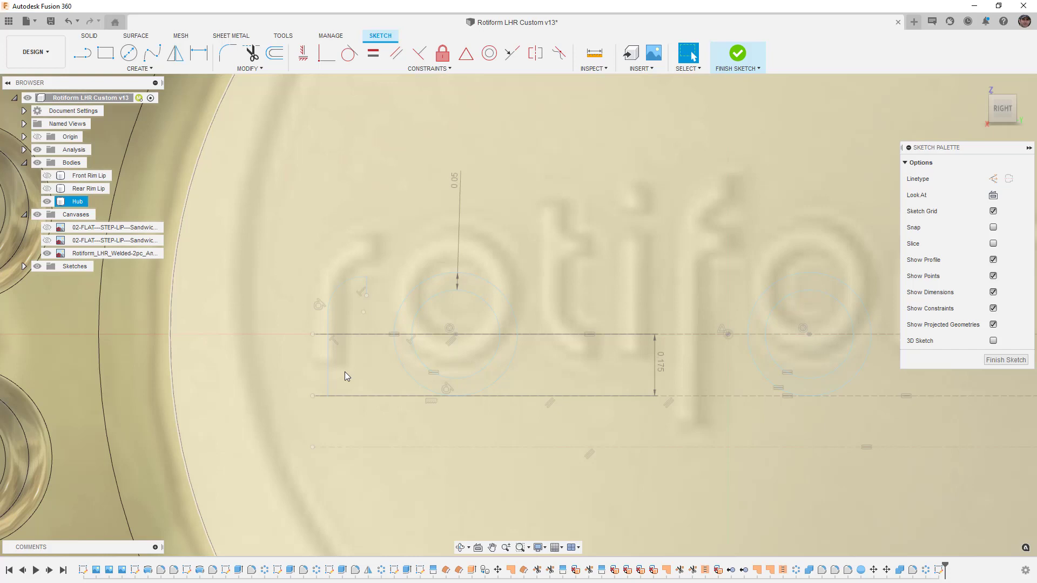
pyautogui.click(367, 283)
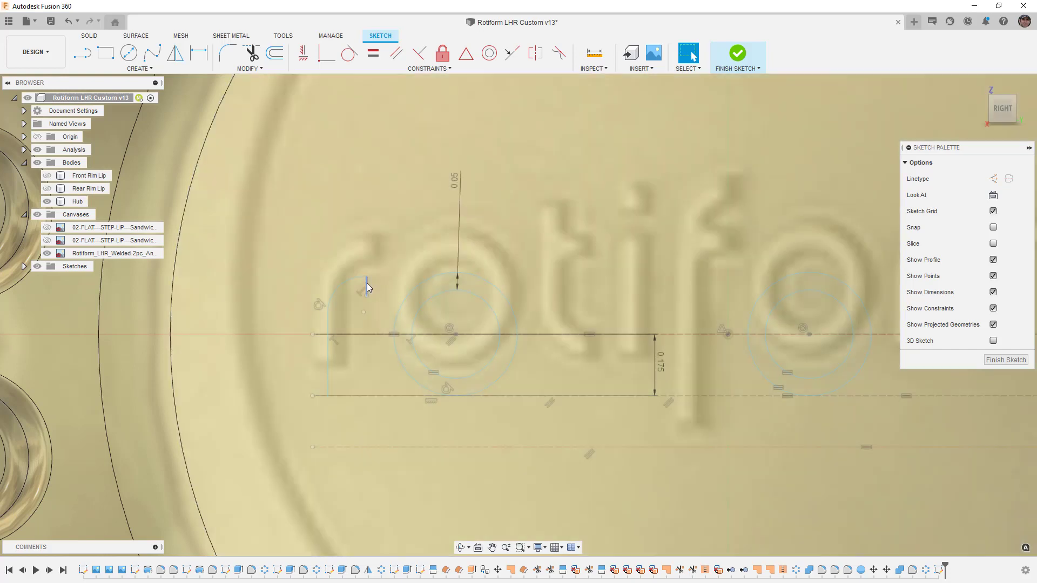
pyautogui.press('Delete')
pyautogui.press('Escape')
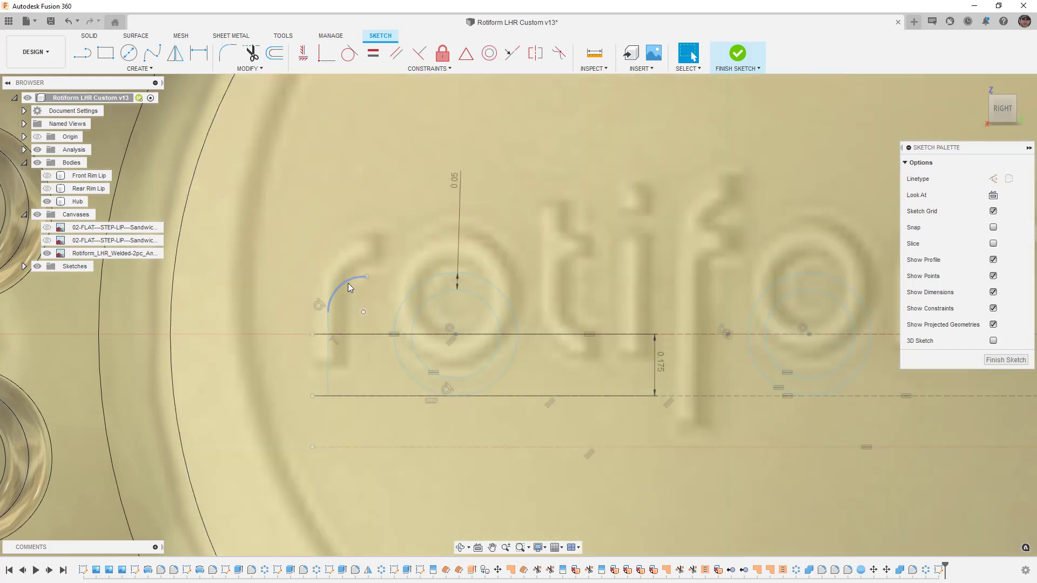
pyautogui.click(348, 283)
pyautogui.press('Delete')
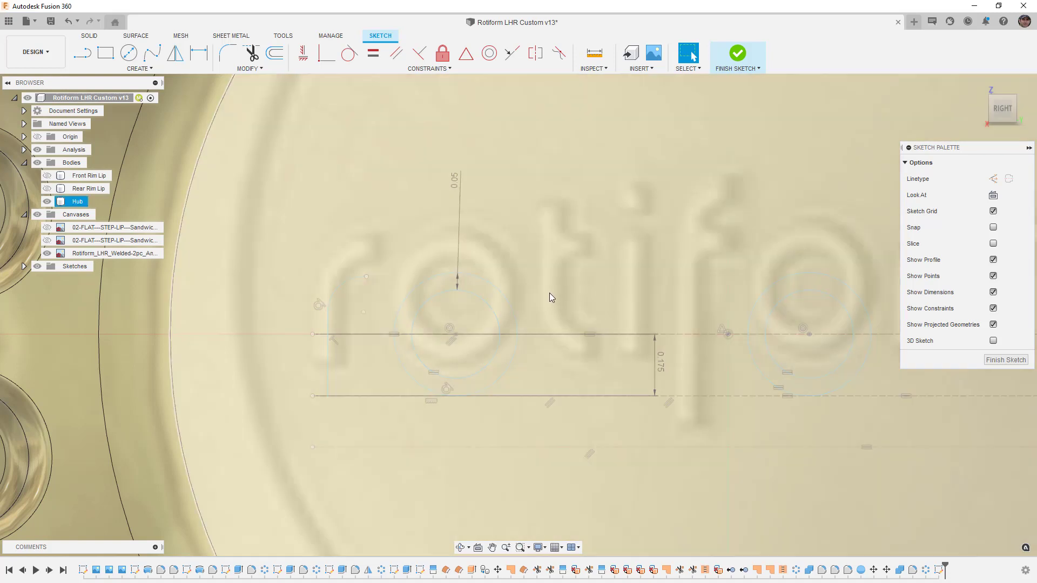
# Convert the upper horizontal guide line and the small arc at the 'r' into construction geometry.
pyautogui.press('l')
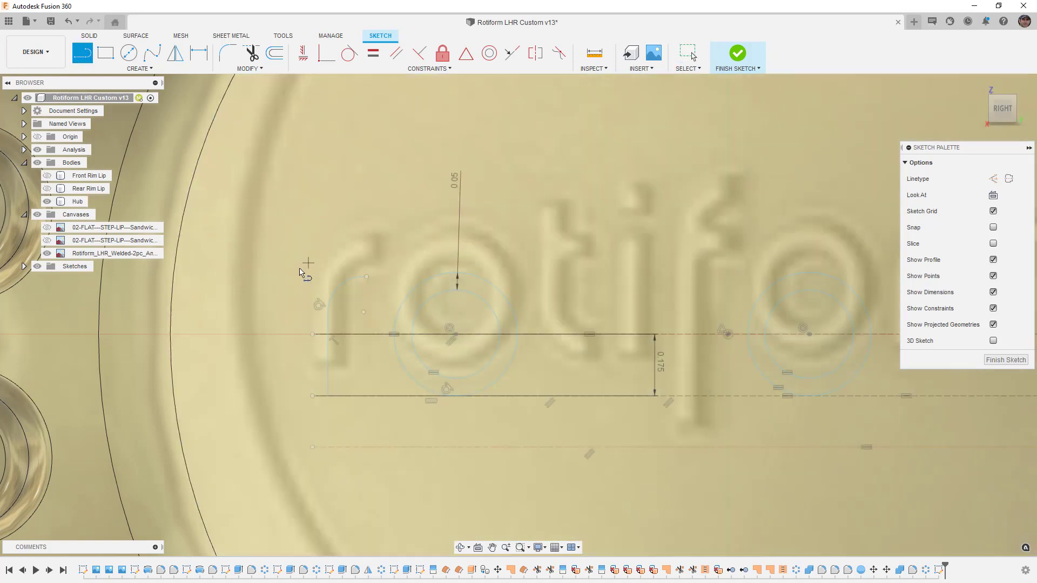
pyautogui.click(298, 274)
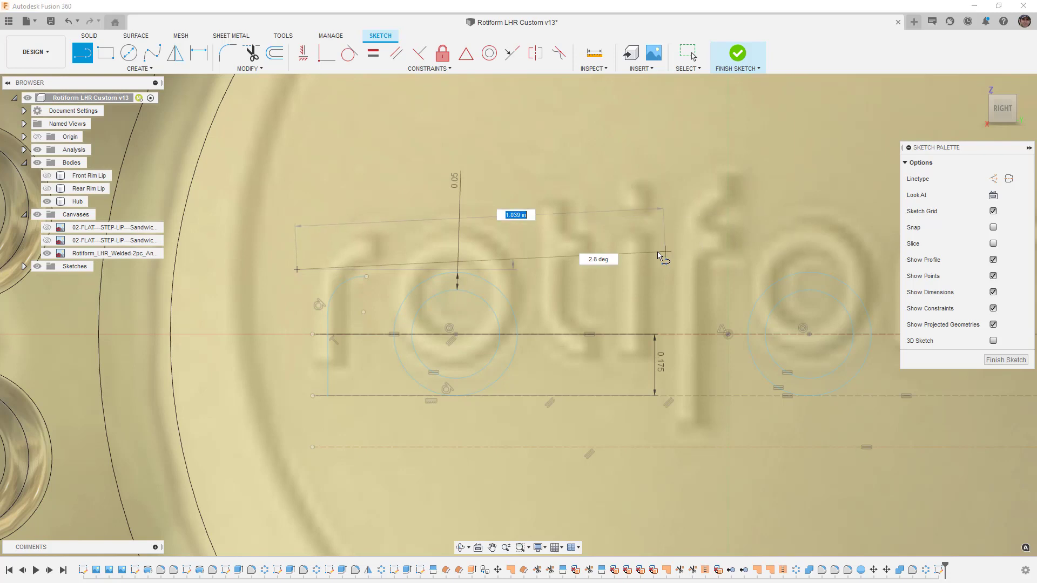
pyautogui.scroll(-3, 582, 267)
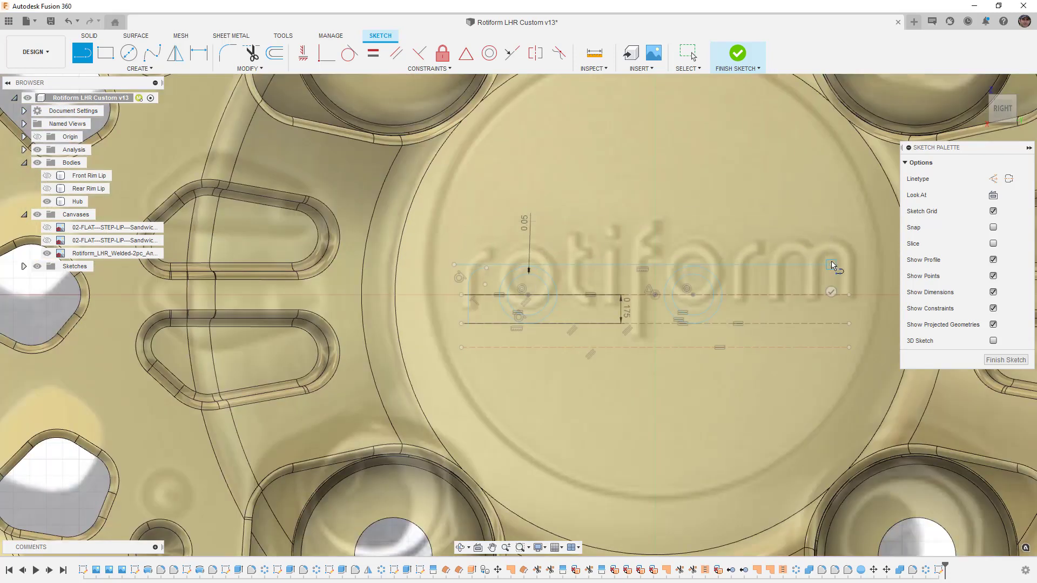
pyautogui.press('Escape')
pyautogui.scroll(3, 556, 261)
pyautogui.click(557, 266)
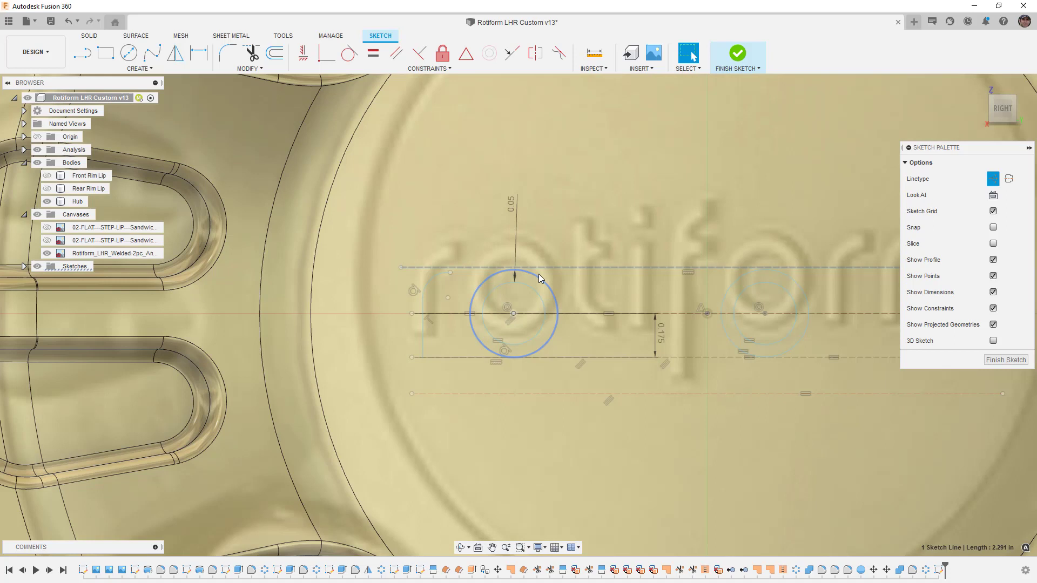
pyautogui.press('x')
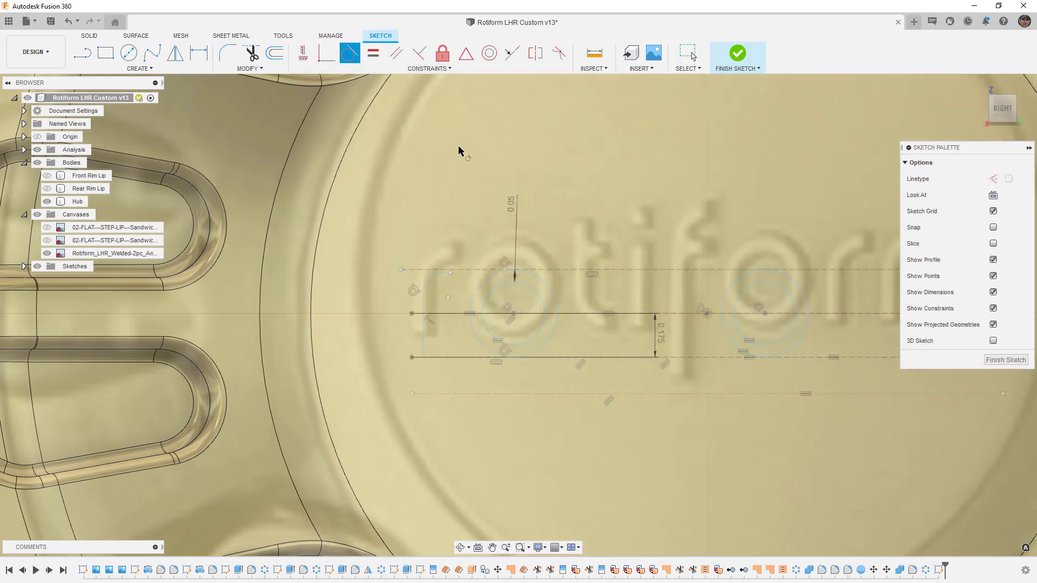
pyautogui.scroll(3, 483, 248)
pyautogui.click(421, 279)
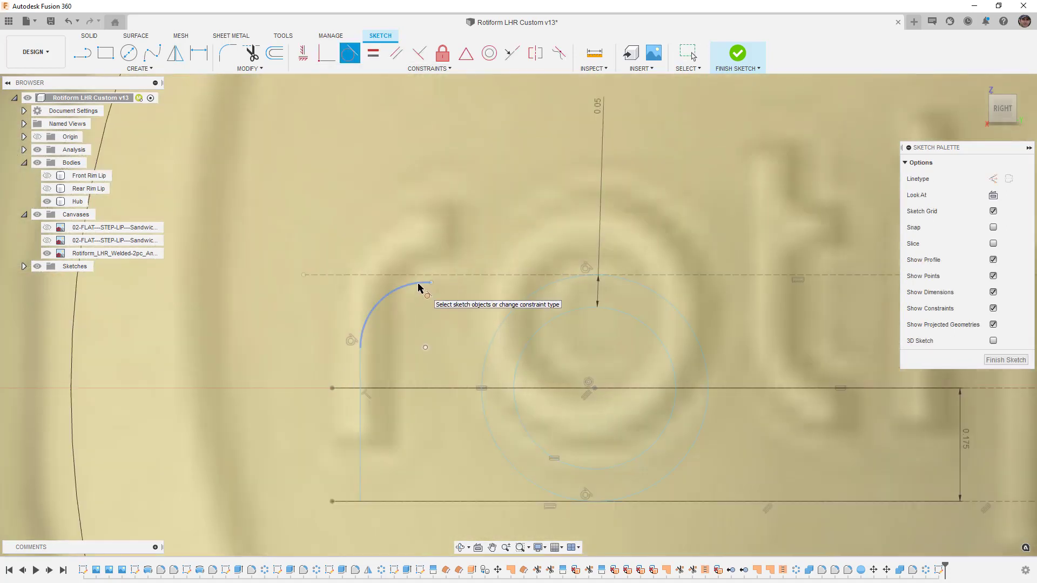
pyautogui.press('x')
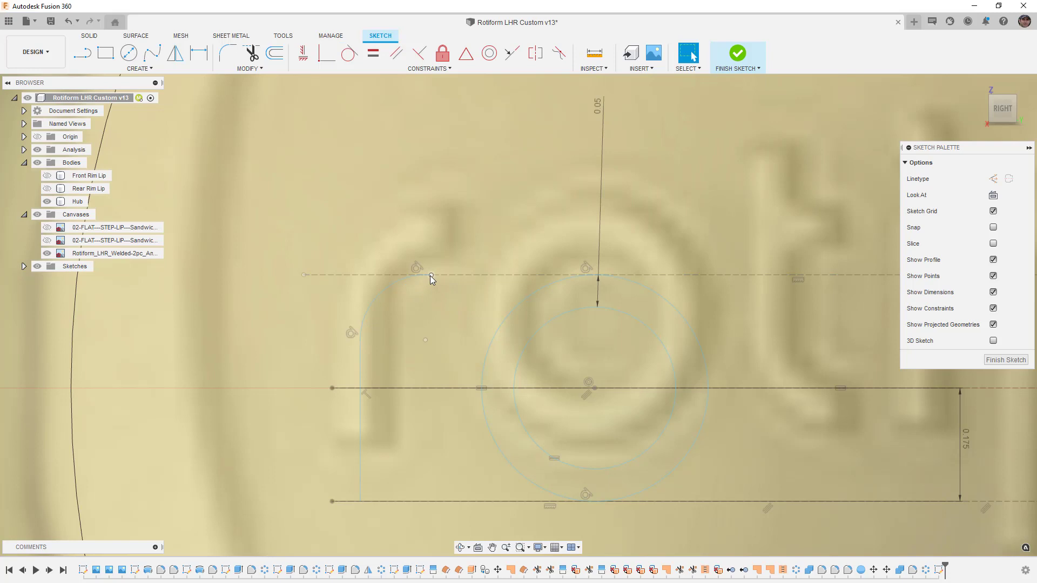
pyautogui.scroll(-3, 421, 276)
pyautogui.scroll(-3, 414, 279)
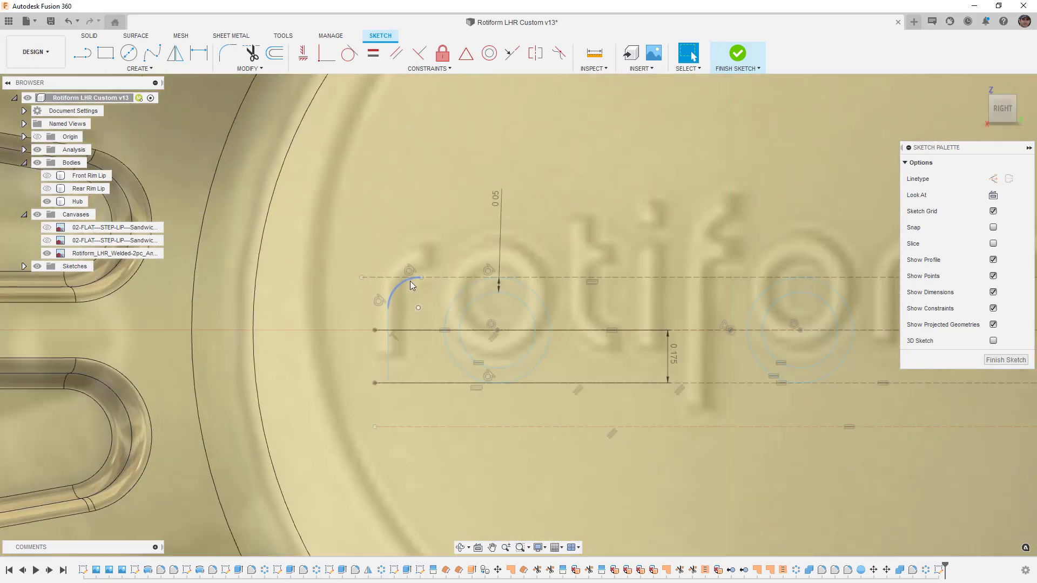
pyautogui.scroll(-2, 410, 281)
pyautogui.click(419, 283)
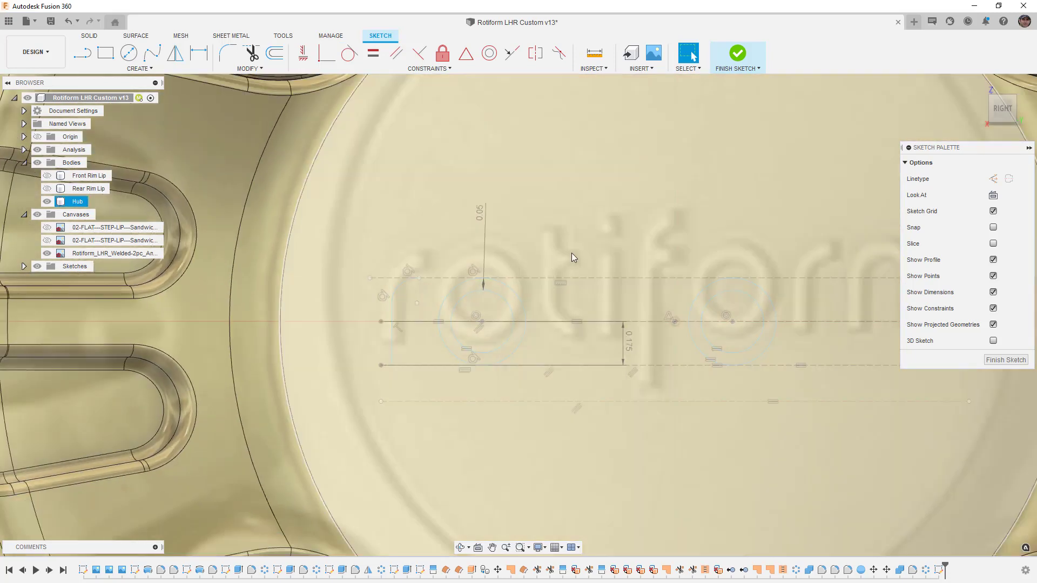
# Dimension the spacing to the dashed guide line, then delete the redundant driven 0.175 dimension.
pyautogui.click(566, 278)
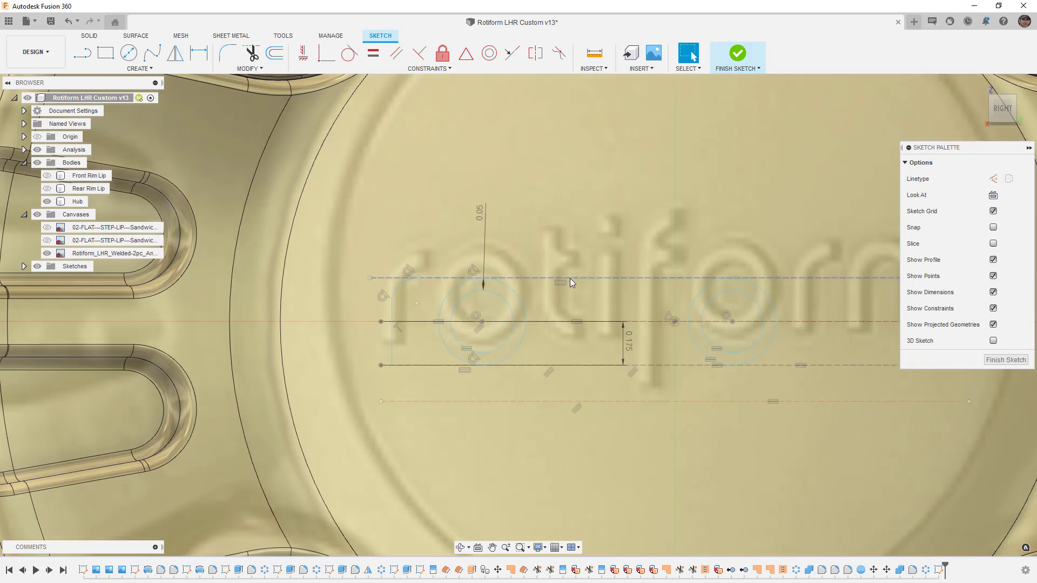
pyautogui.click(564, 250)
pyautogui.scroll(-3, 542, 263)
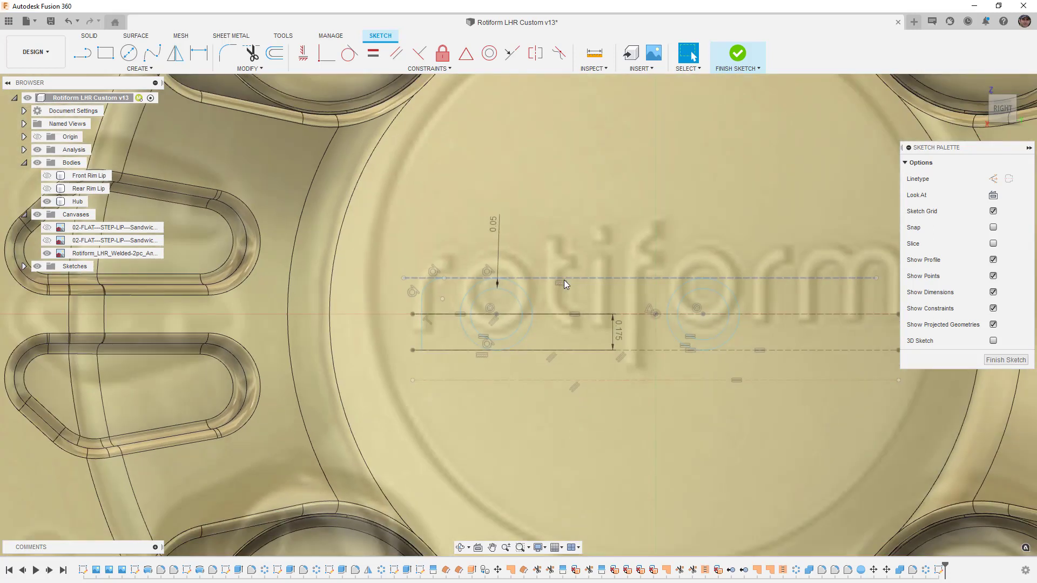
pyautogui.scroll(5, 568, 287)
pyautogui.scroll(2, 576, 312)
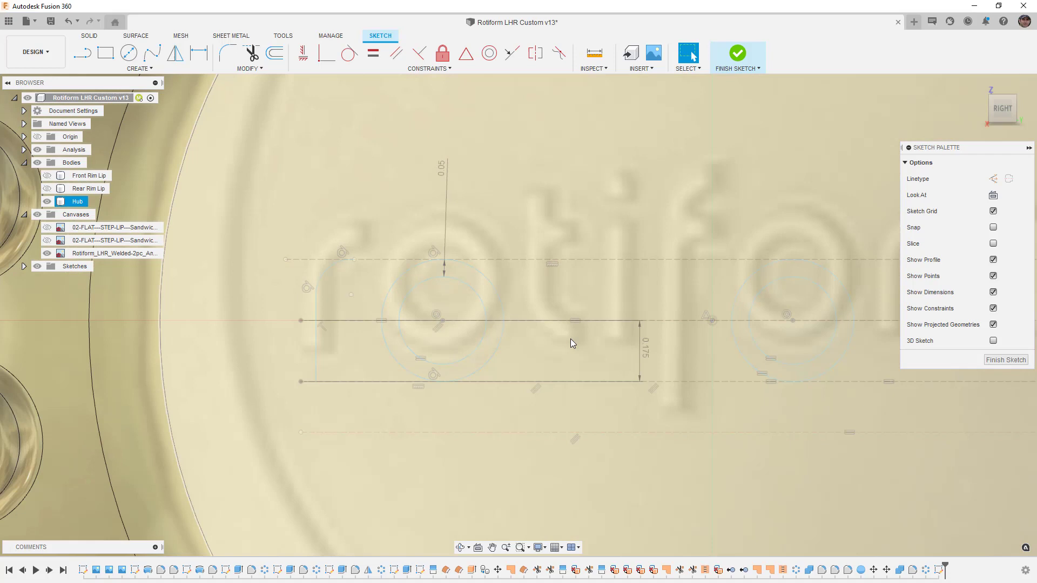
pyautogui.click(512, 395)
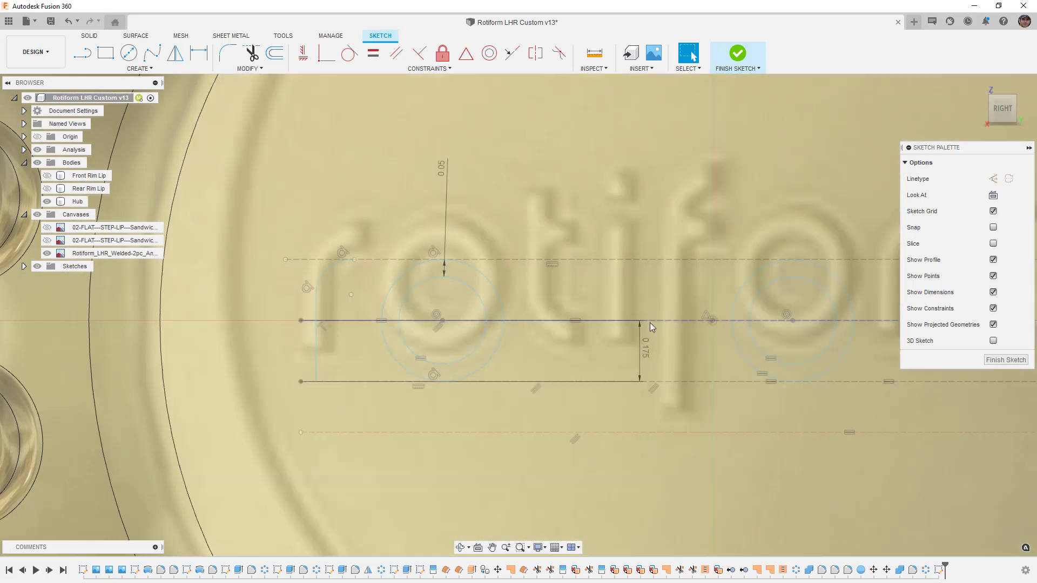
pyautogui.click(650, 321)
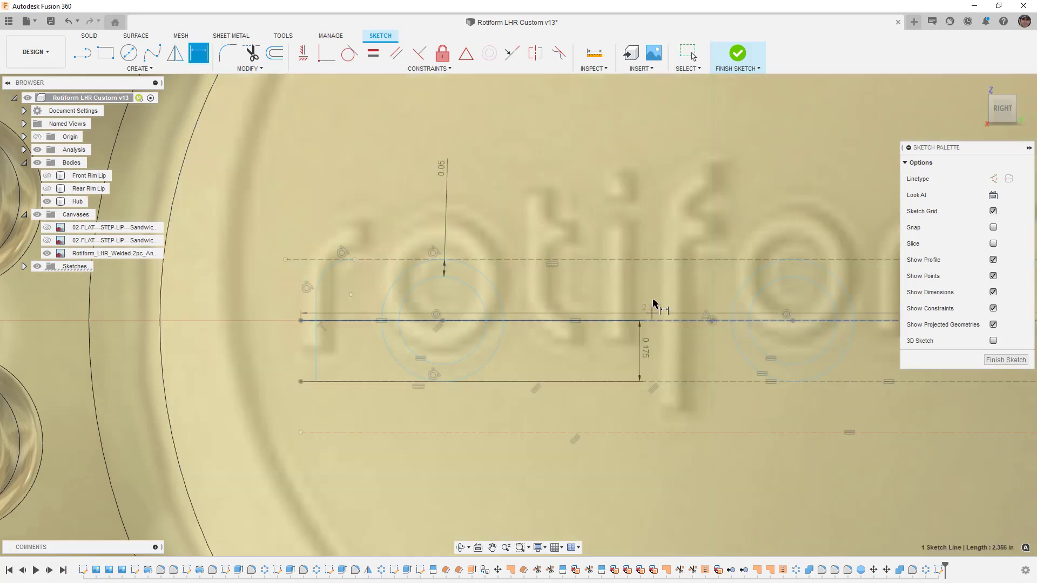
pyautogui.click(660, 261)
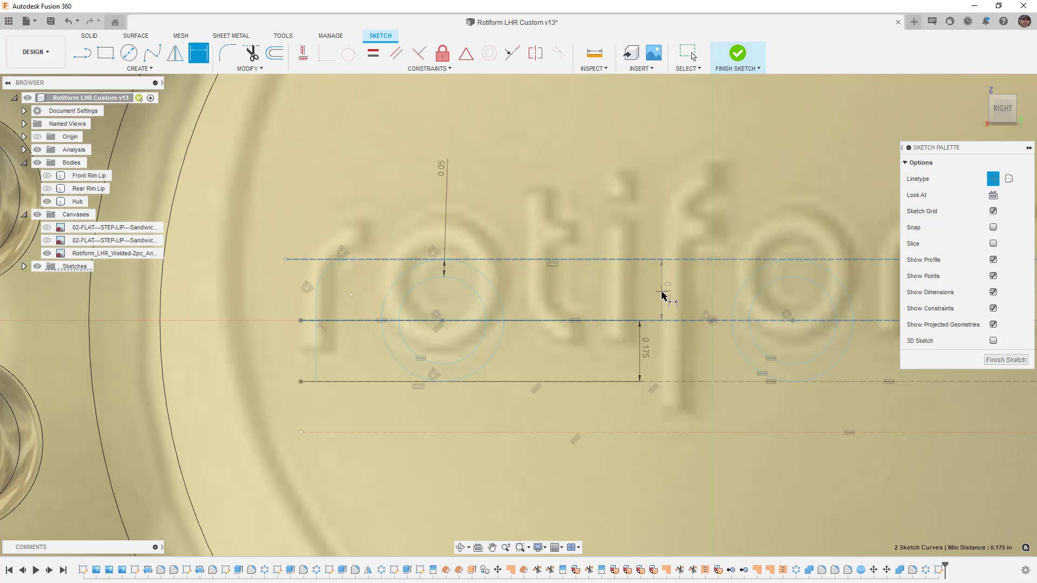
pyautogui.click(663, 296)
pyautogui.click(593, 309)
pyautogui.press('Escape')
pyautogui.click(670, 301)
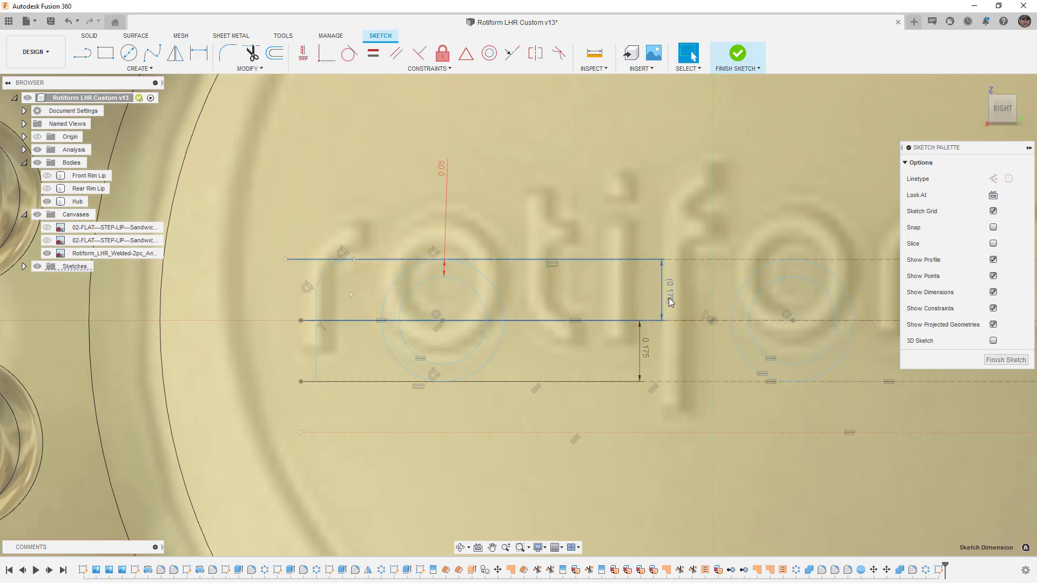
pyautogui.press('Delete')
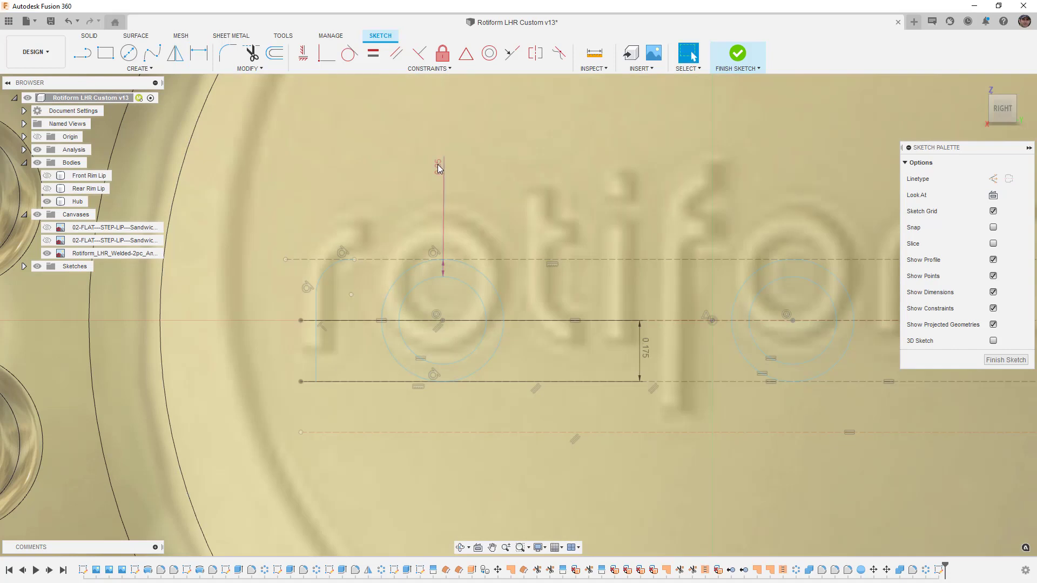
# Move the 0.05 dimension label beside the circle and select the letter-o circle.
pyautogui.moveTo(443, 168); pyautogui.dragTo(503, 276)
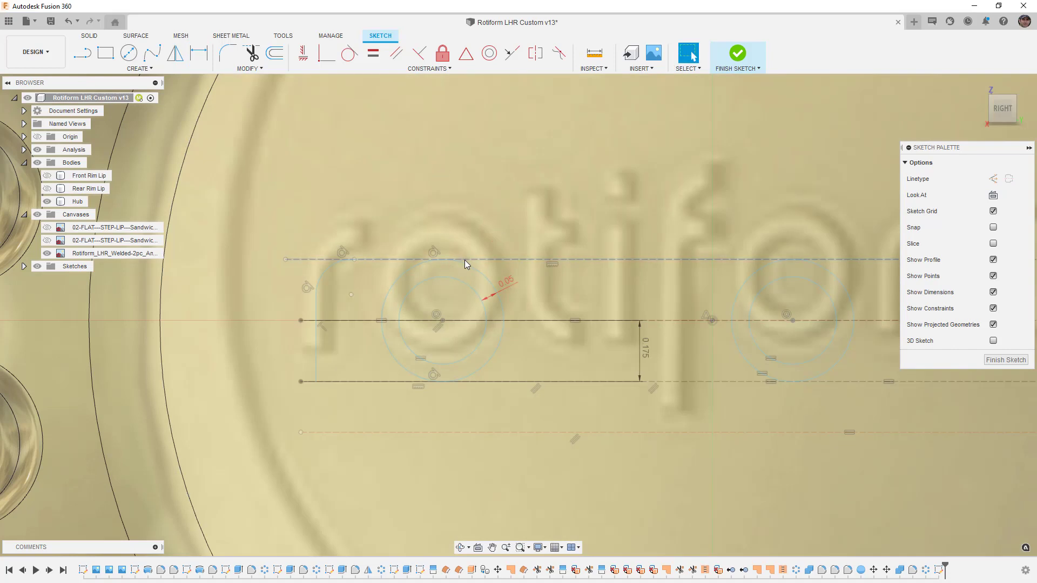
pyautogui.click(463, 259)
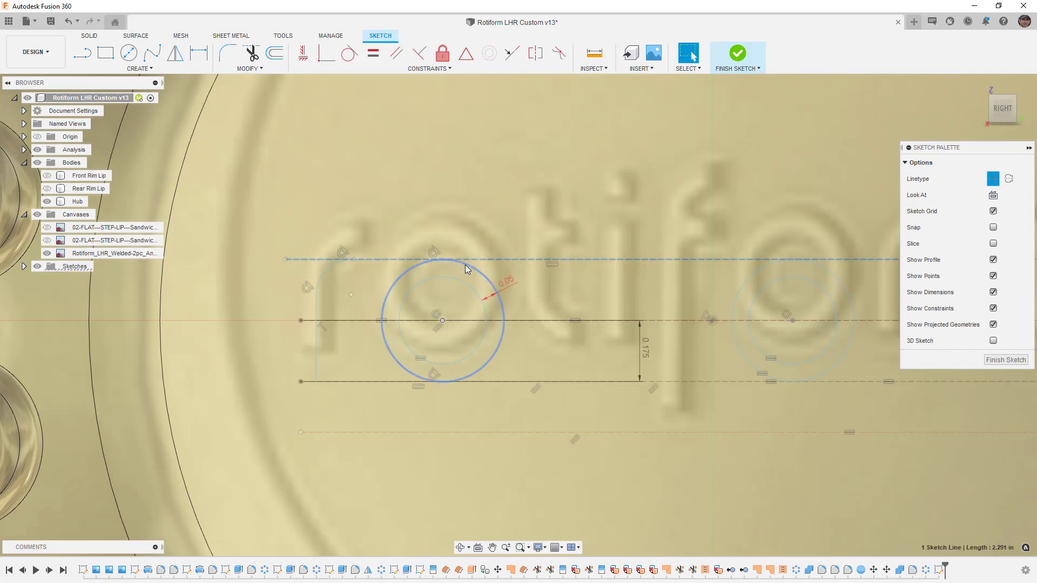
pyautogui.click(466, 265)
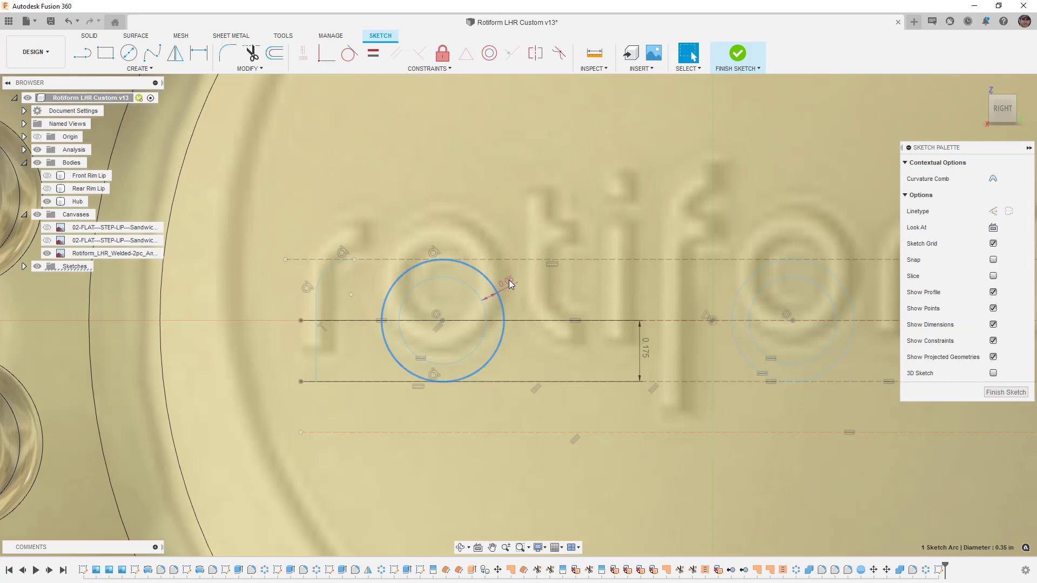
pyautogui.scroll(1, 510, 283)
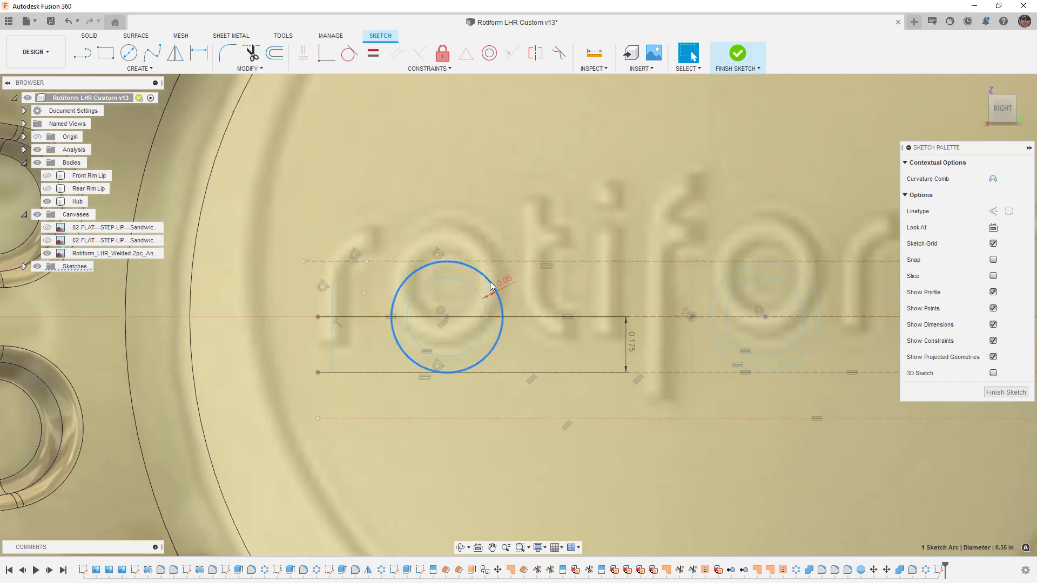
pyautogui.scroll(1, 496, 288)
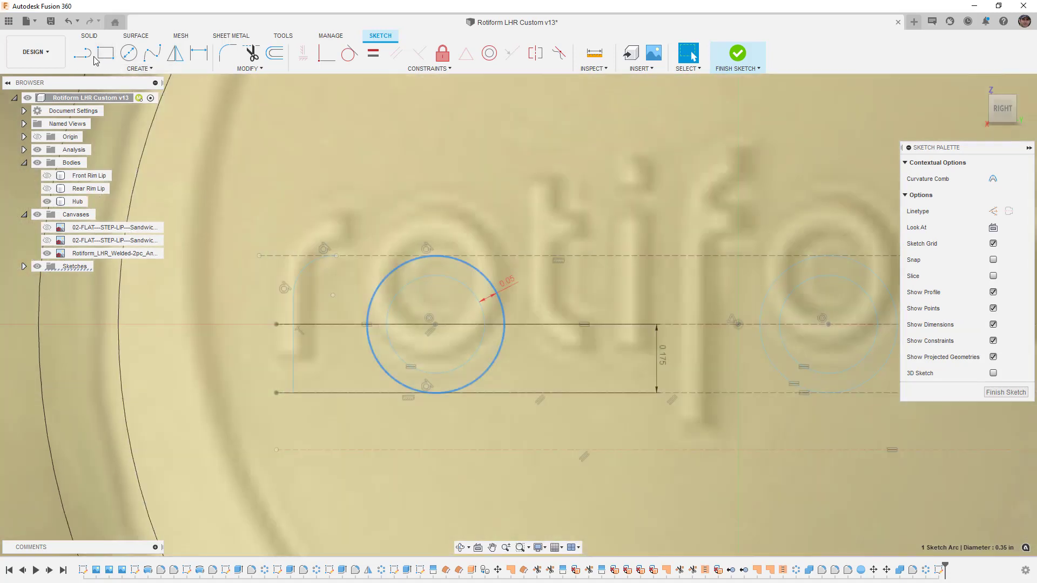
# Trace the t with a short top-guide segment, a stem to the middle line, and a curved foot.
pyautogui.click(84, 54)
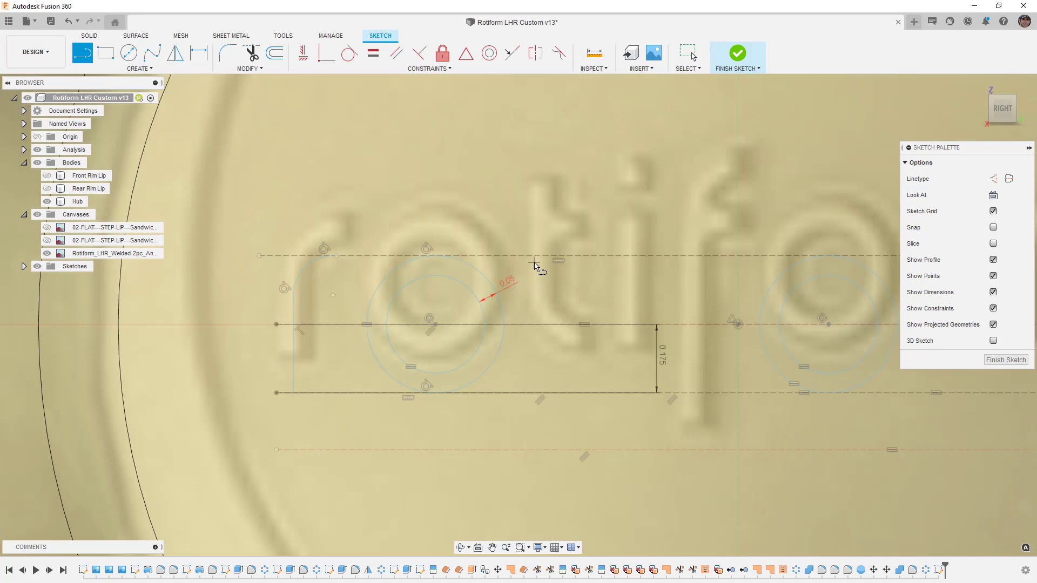
pyautogui.click(588, 257)
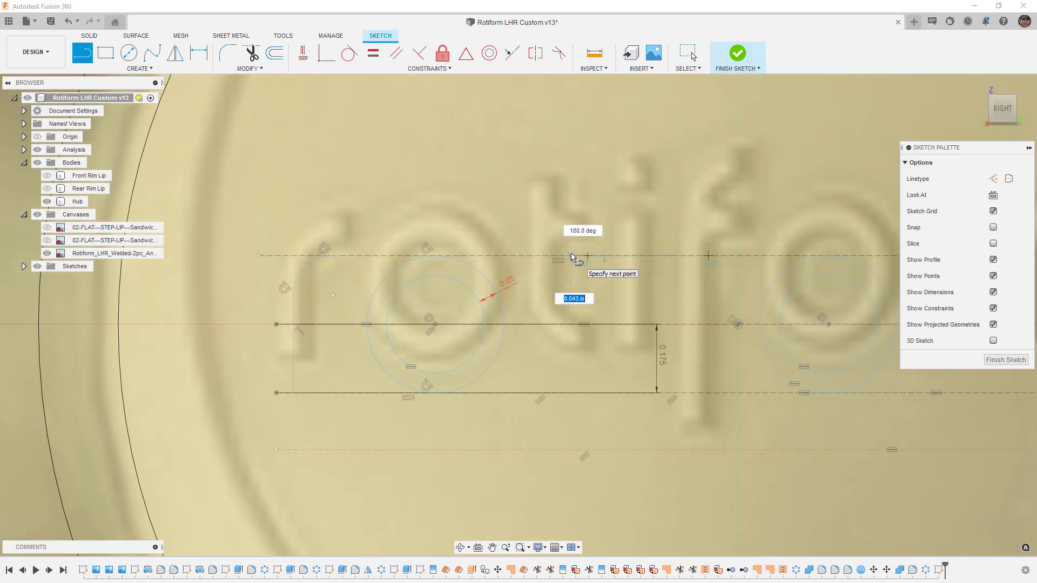
pyautogui.click(564, 258)
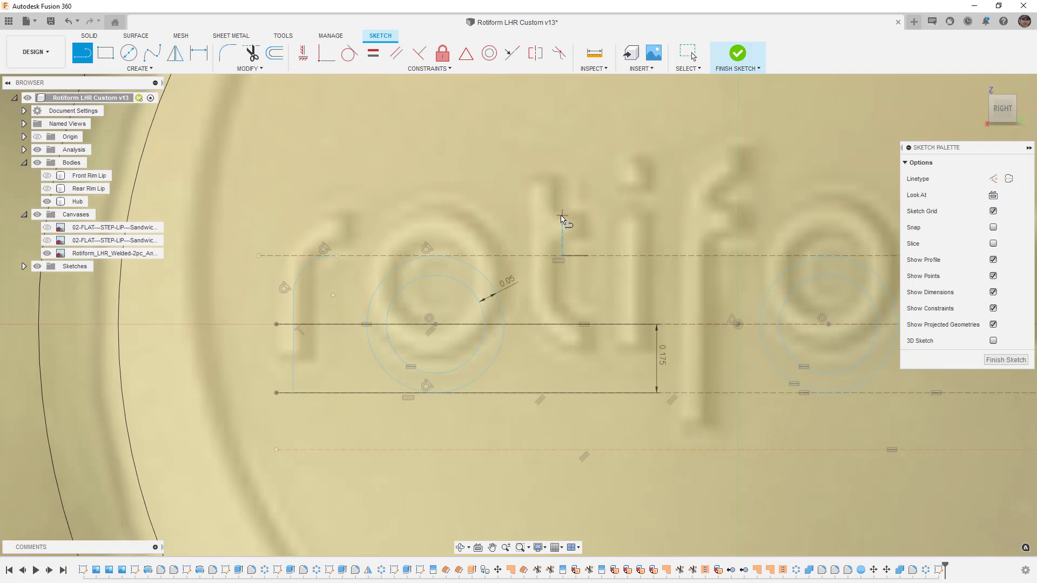
pyautogui.click(562, 219)
pyautogui.click(537, 217)
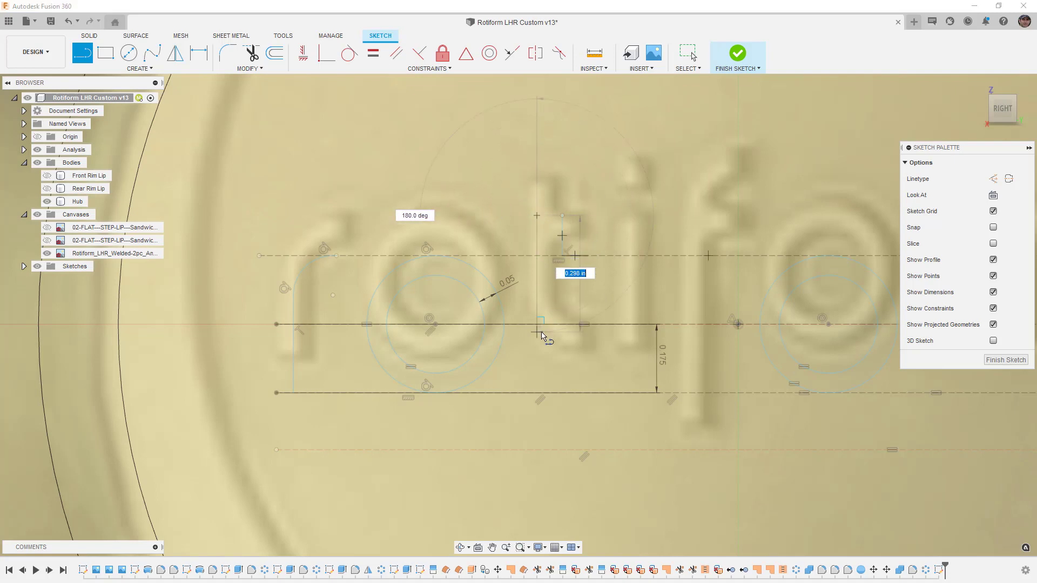
pyautogui.click(541, 328)
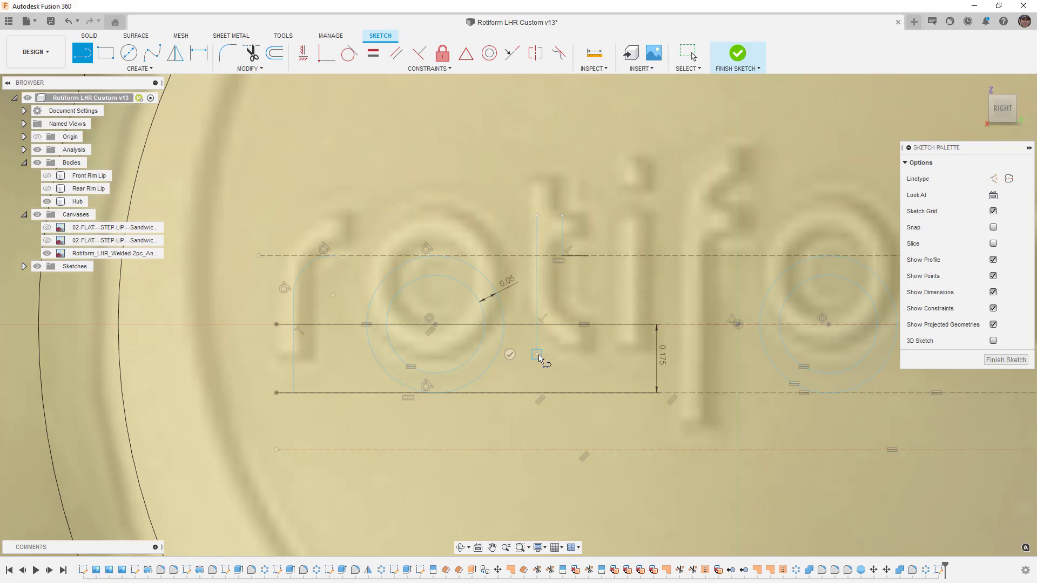
pyautogui.click(540, 359)
# Make the t's curved foot equal to the r's corner arc.
pyautogui.press('Escape')
pyautogui.click(551, 385)
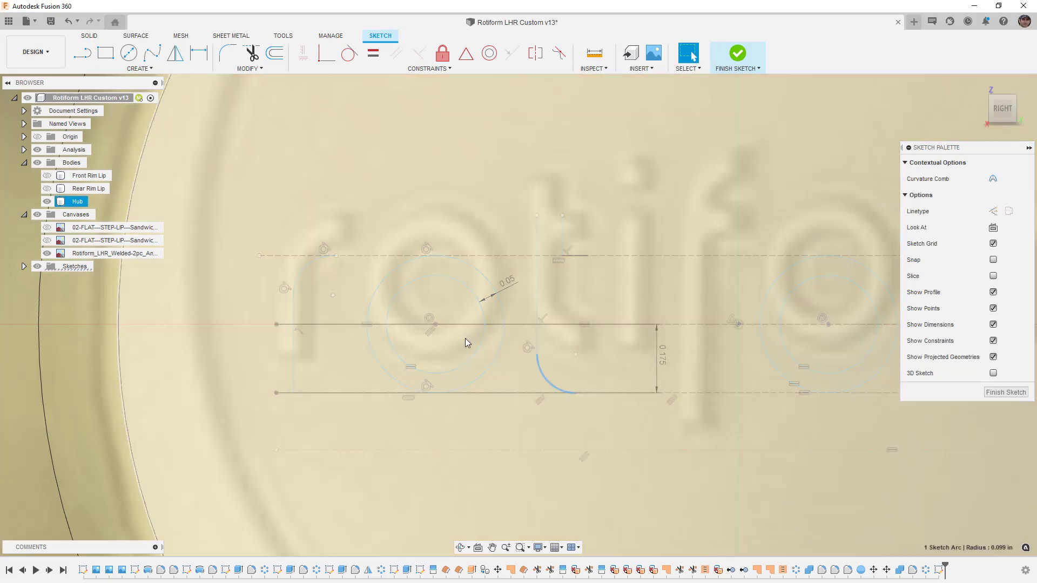
pyautogui.keyDown('ctrl'); pyautogui.click(309, 263); pyautogui.keyUp('ctrl')
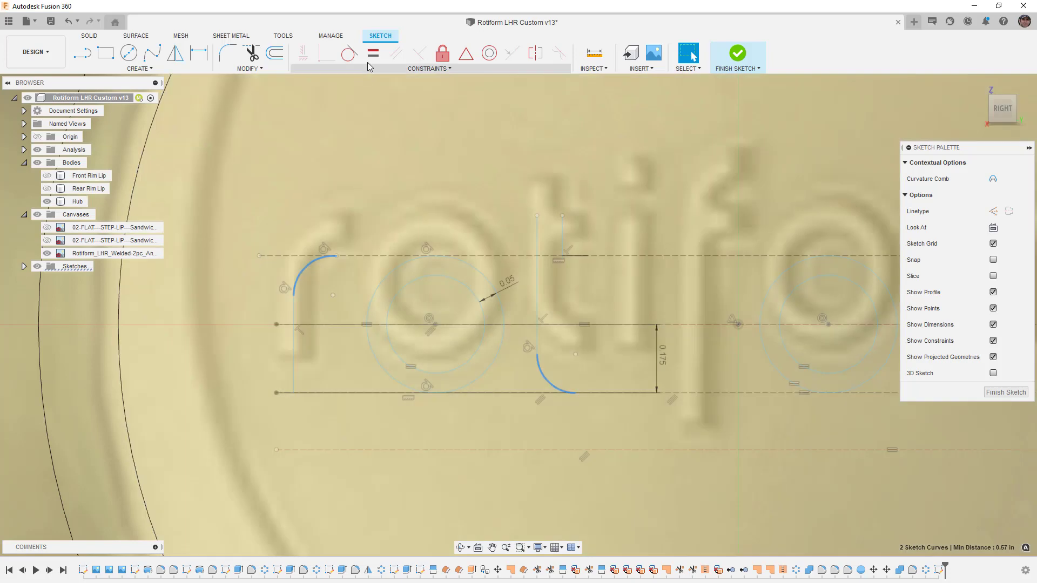
pyautogui.click(374, 54)
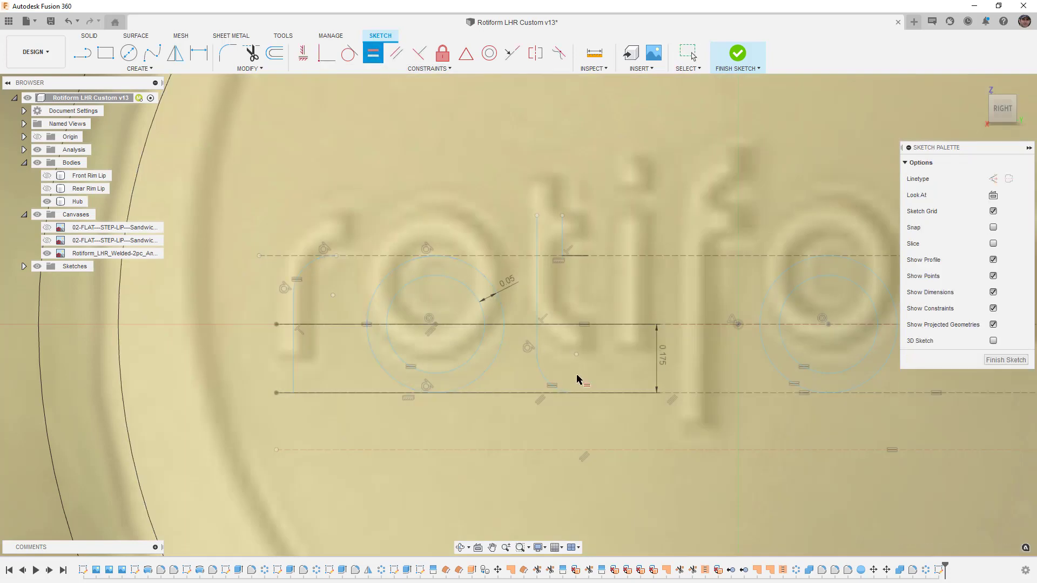
pyautogui.press('Escape')
# Align the foot's end points horizontally and the r arc's end point vertically.
pyautogui.click(574, 395)
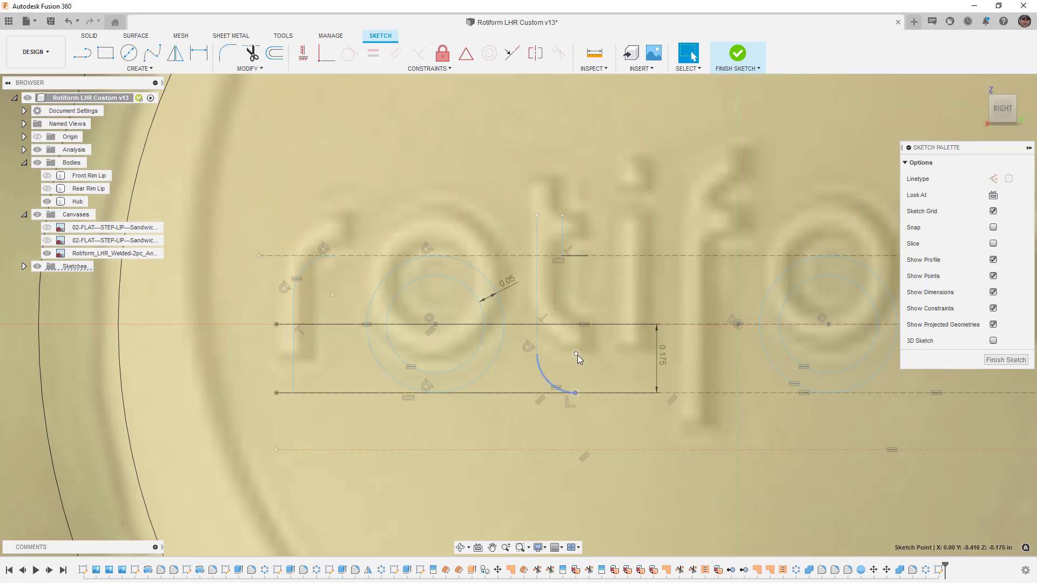
pyautogui.keyDown('ctrl'); pyautogui.click(578, 355); pyautogui.keyUp('ctrl')
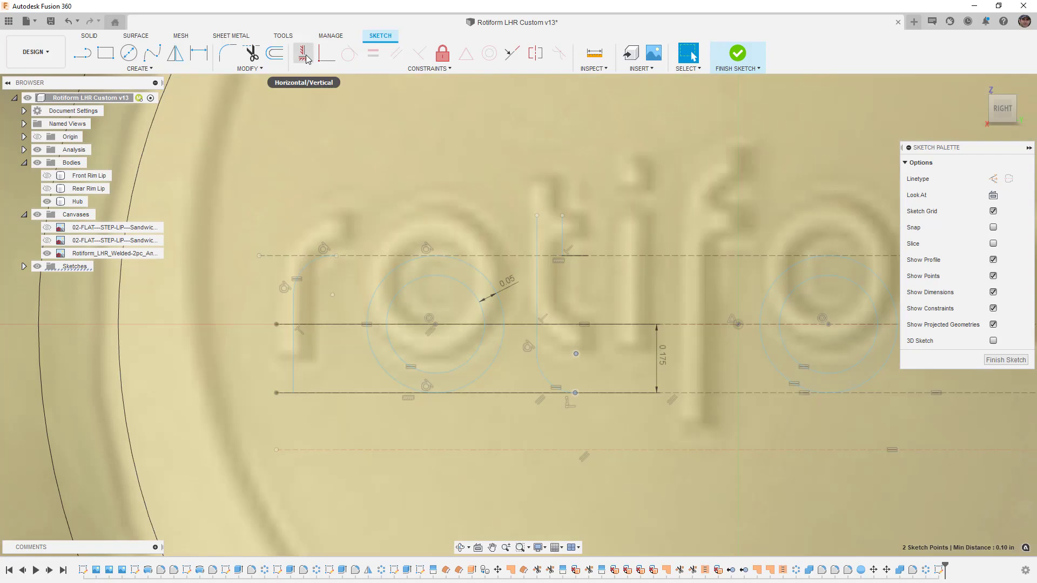
pyautogui.click(304, 54)
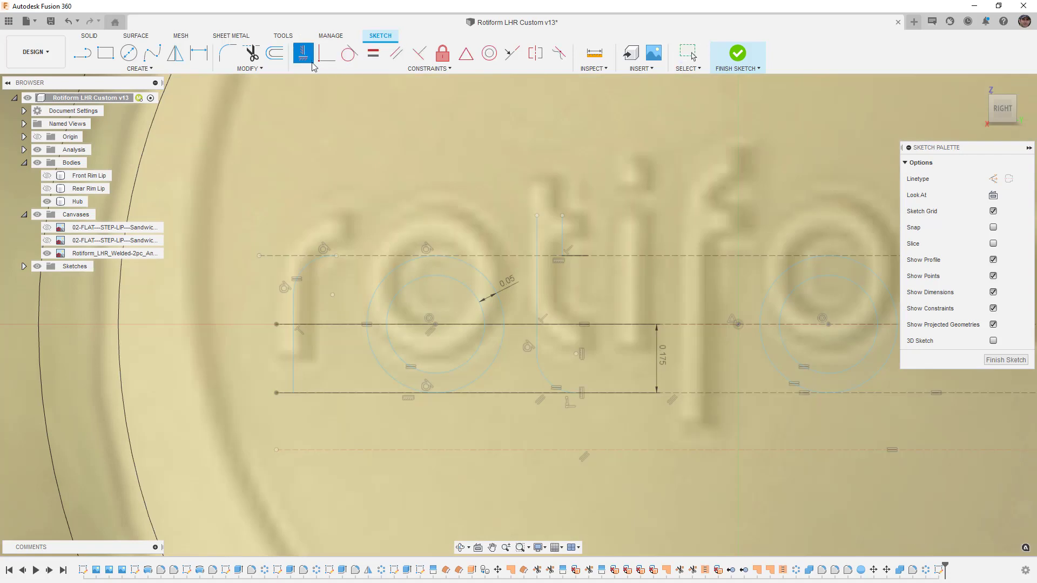
pyautogui.click(332, 295)
pyautogui.click(338, 260)
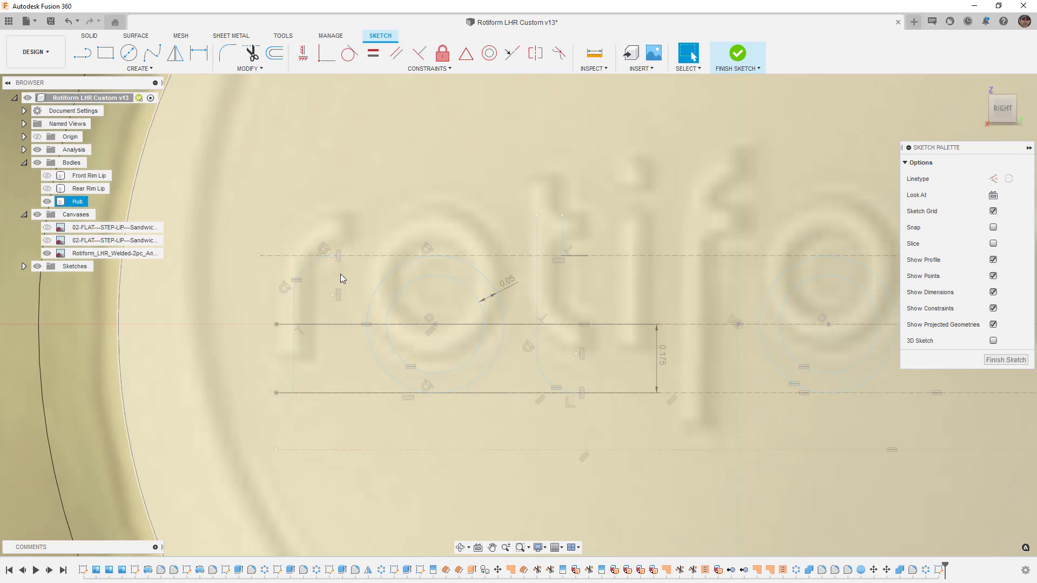
pyautogui.press('Escape')
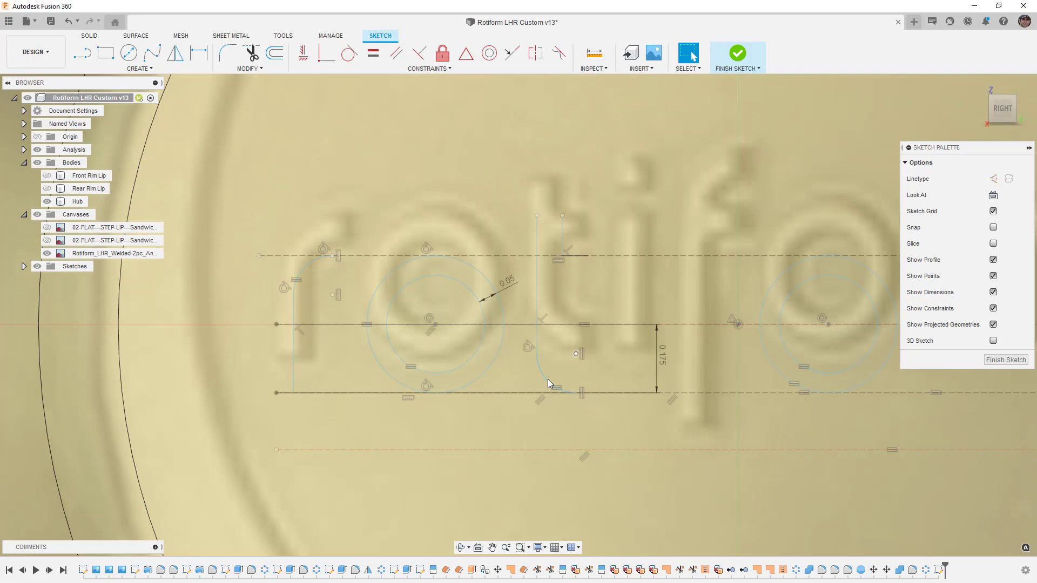
# Make the t's curved foot tangent to the baseline.
pyautogui.click(547, 380)
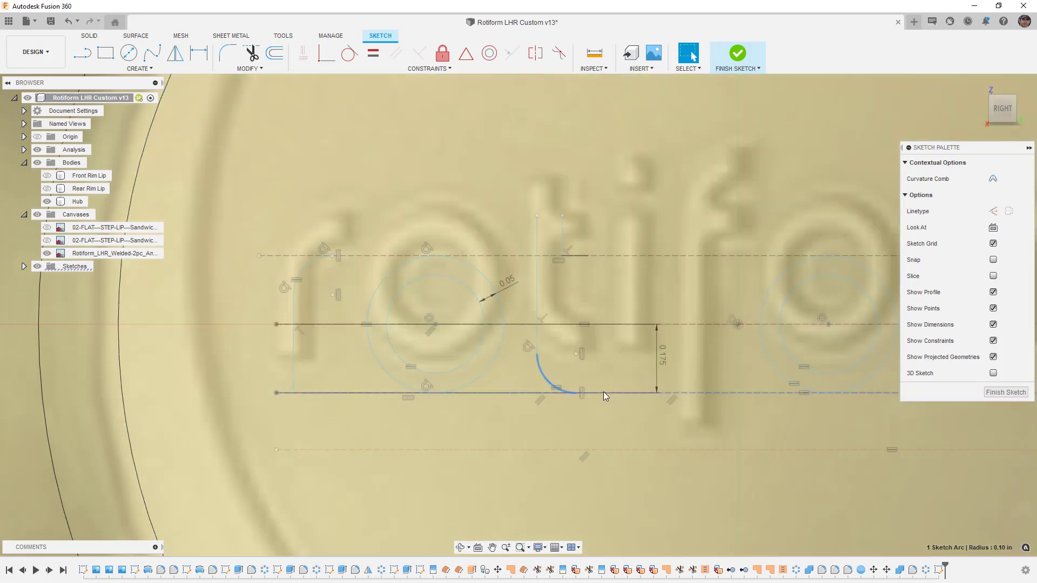
pyautogui.keyDown('shift'); pyautogui.click(604, 393); pyautogui.keyUp('shift')
pyautogui.click(349, 53)
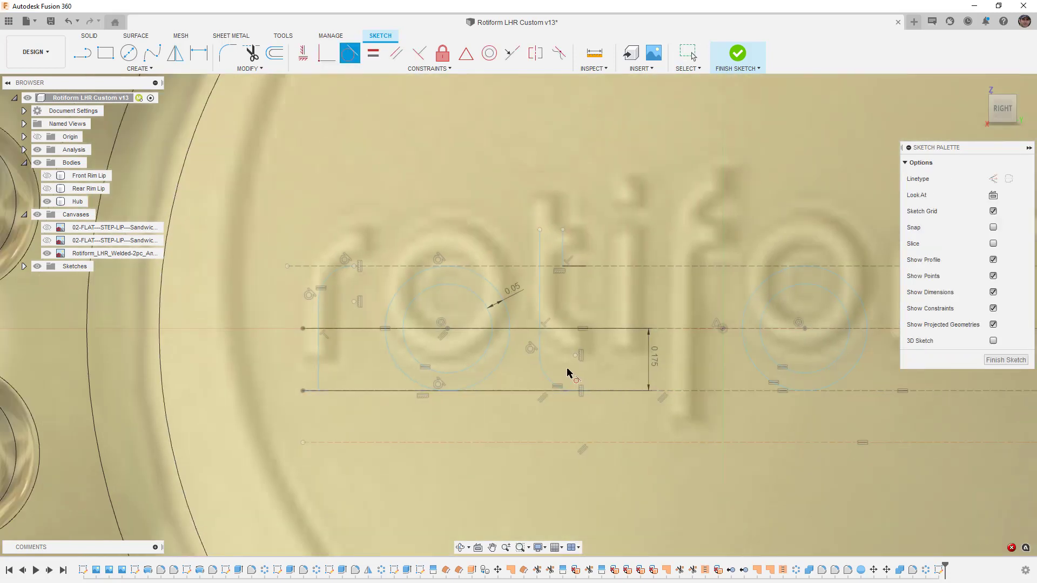
pyautogui.press('Escape')
pyautogui.scroll(3, 578, 267)
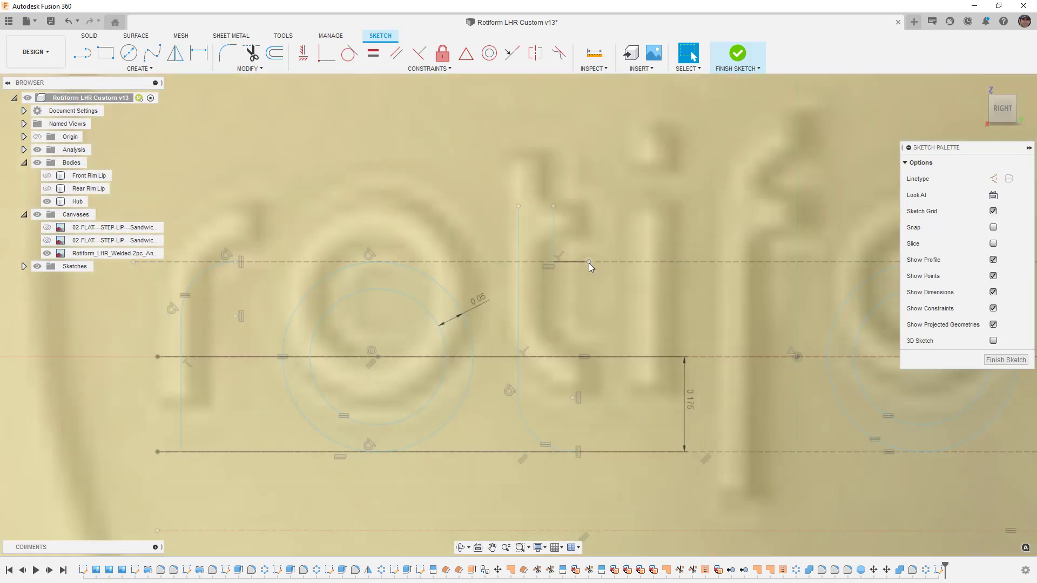
# Outline the t's crossbar with short lines closing at an existing point.
pyautogui.click(589, 264)
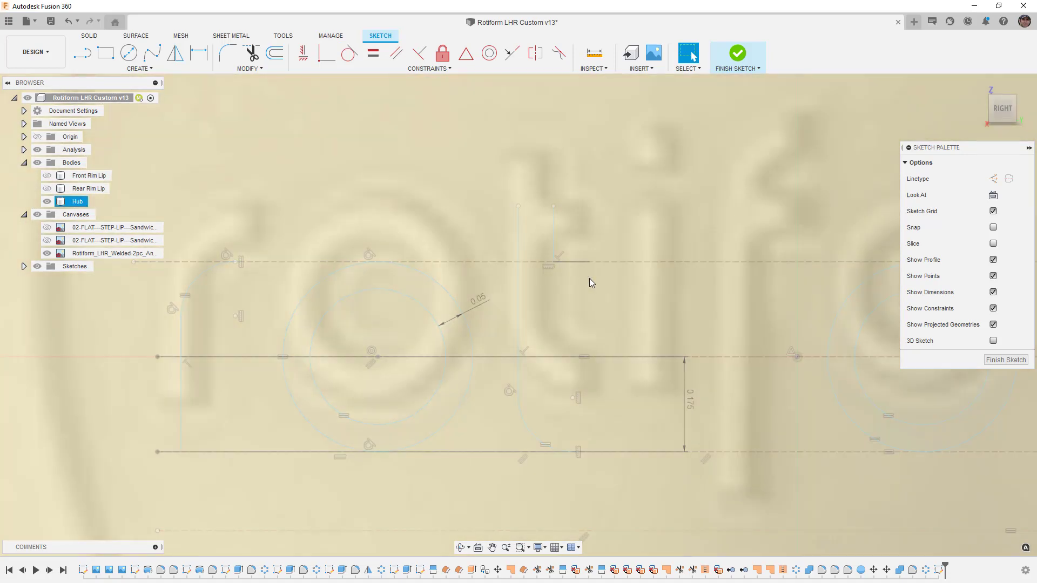
pyautogui.press('l')
pyautogui.click(585, 262)
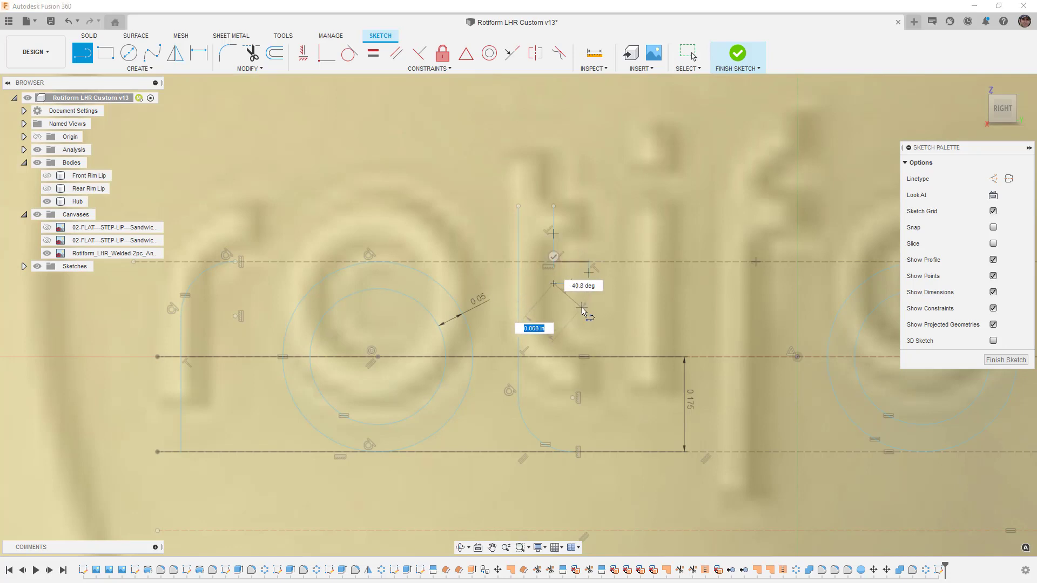
pyautogui.click(589, 284)
pyautogui.click(554, 284)
pyautogui.press('Escape')
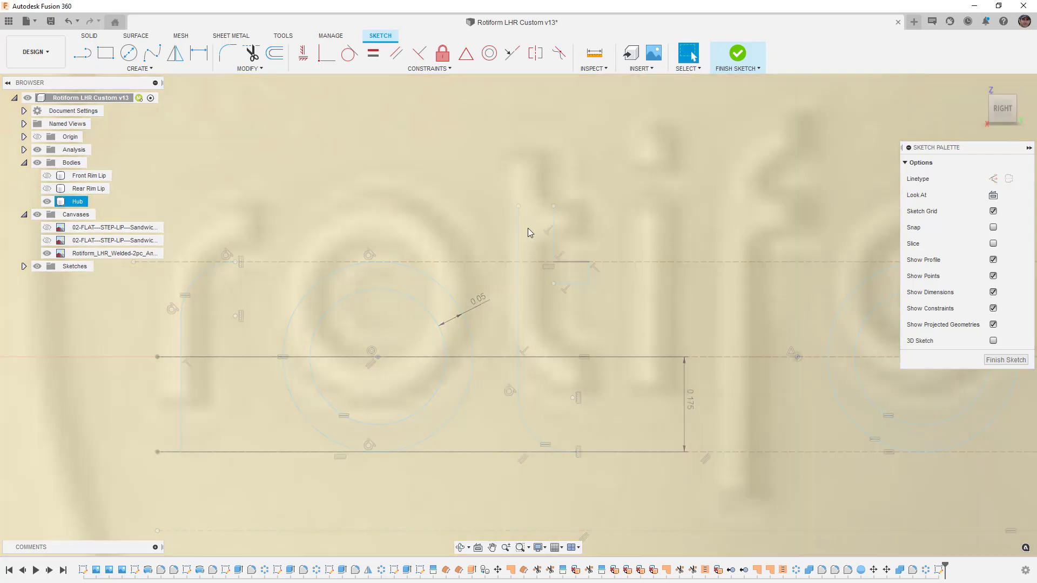
pyautogui.click(520, 228)
pyautogui.press('Escape')
pyautogui.scroll(-2, 570, 340)
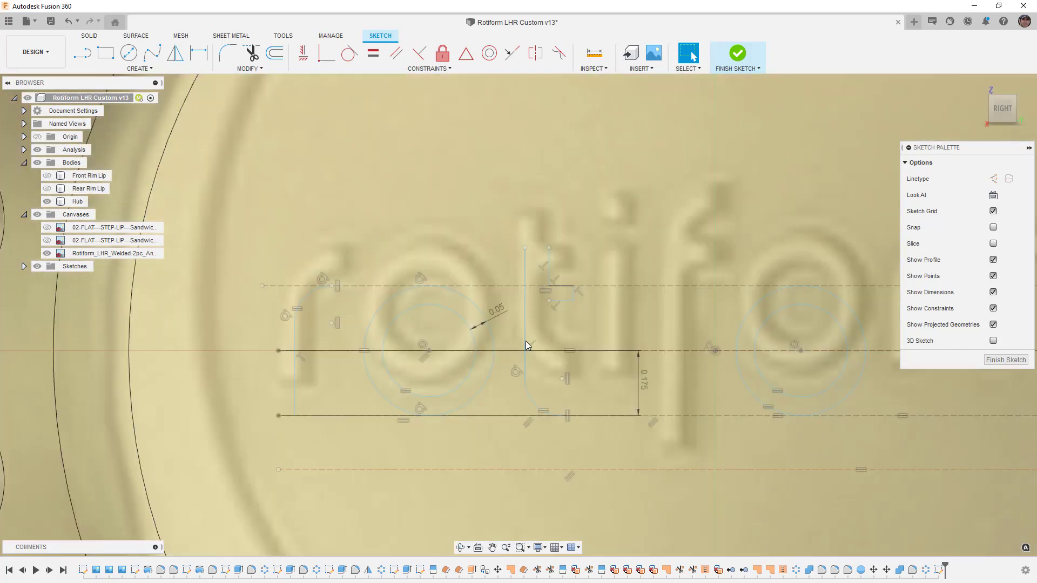
pyautogui.scroll(-2, 526, 340)
pyautogui.scroll(1, 595, 367)
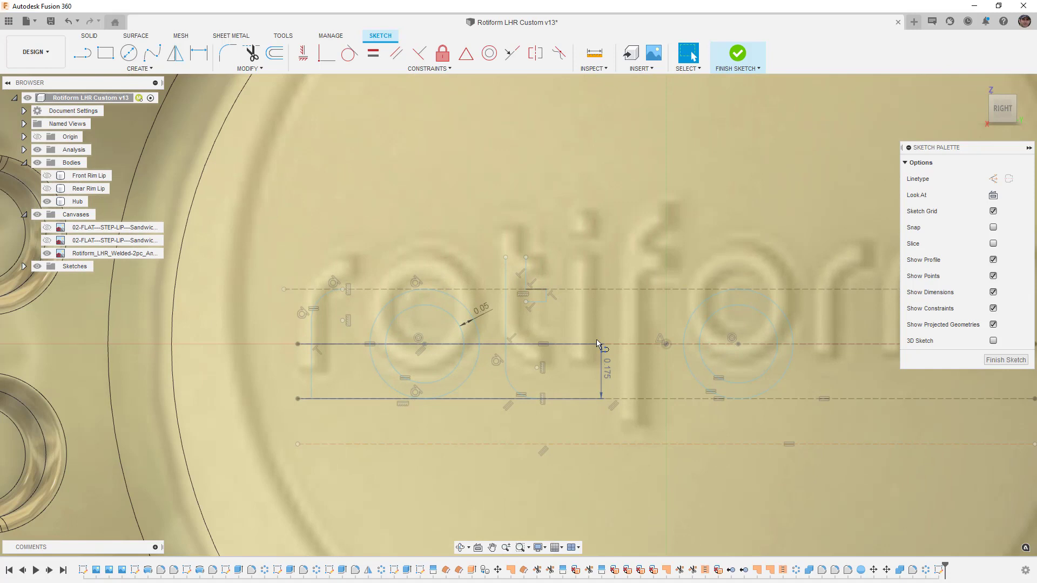
# Draw a vertical letter edge down to the baseline and a short top segment.
pyautogui.press('l')
pyautogui.click(575, 289)
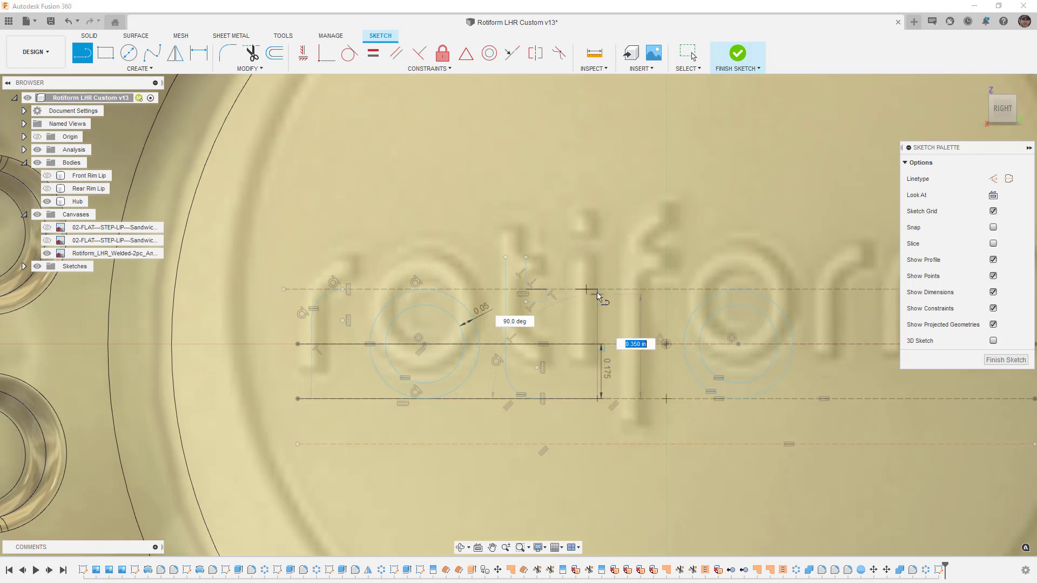
pyautogui.click(577, 344)
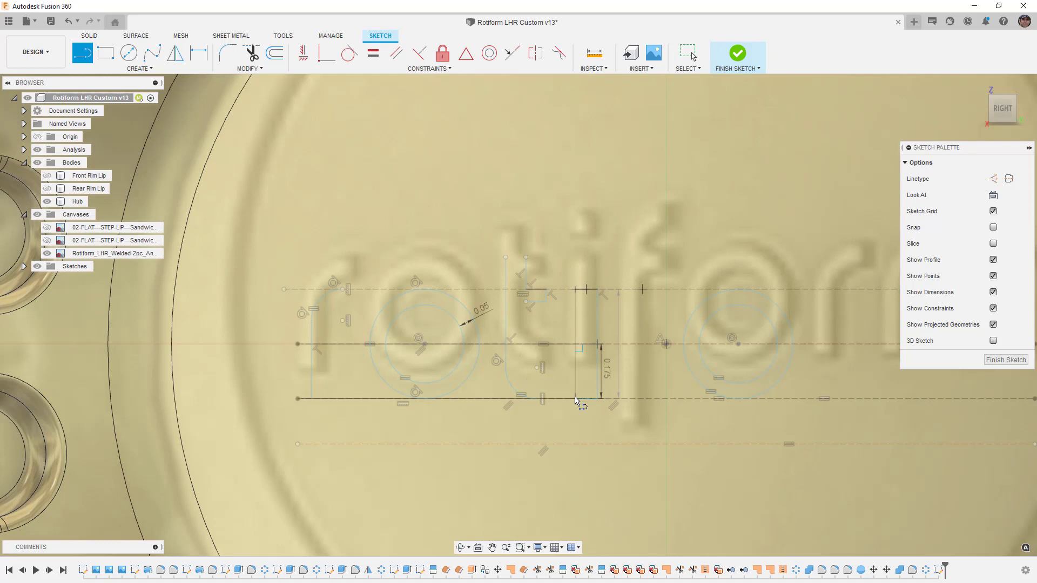
pyautogui.click(578, 399)
pyautogui.click(576, 276)
pyautogui.click(575, 276)
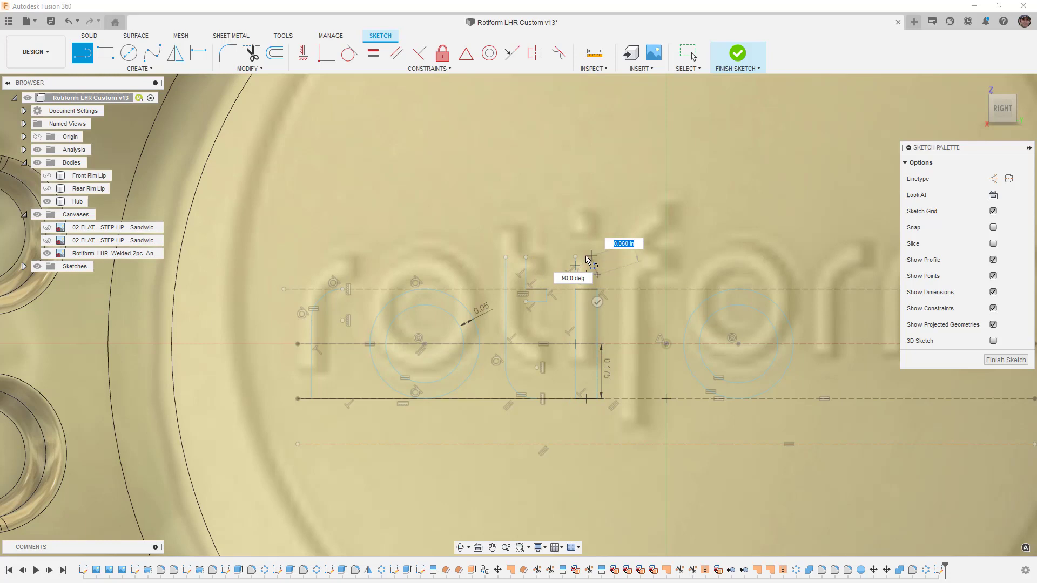
pyautogui.click(587, 261)
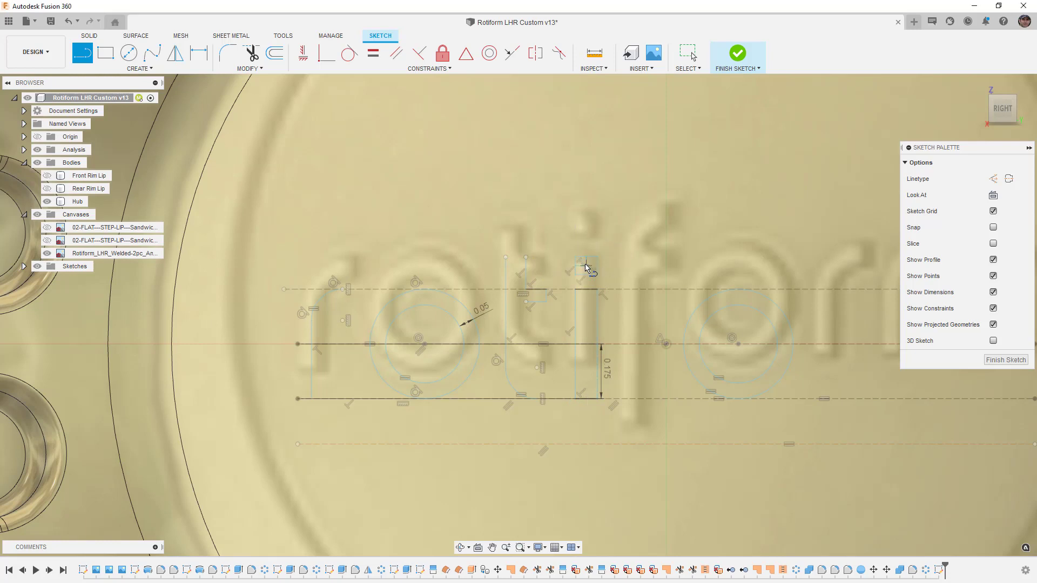
pyautogui.press('Escape')
pyautogui.scroll(2, 530, 264)
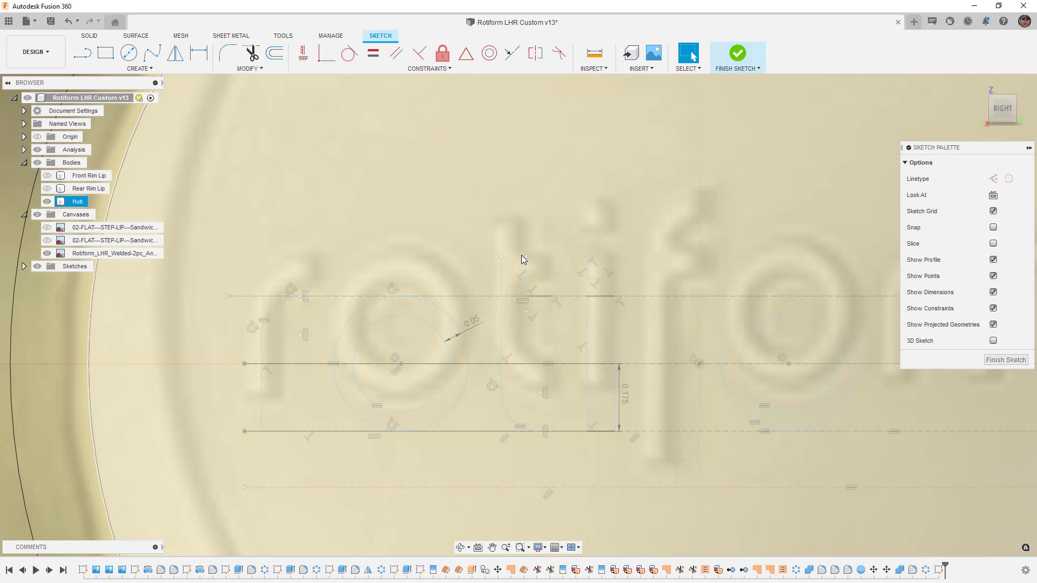
# Draw a second short top segment and make the two top segments equal.
pyautogui.click(510, 257)
pyautogui.press('l')
pyautogui.click(507, 260)
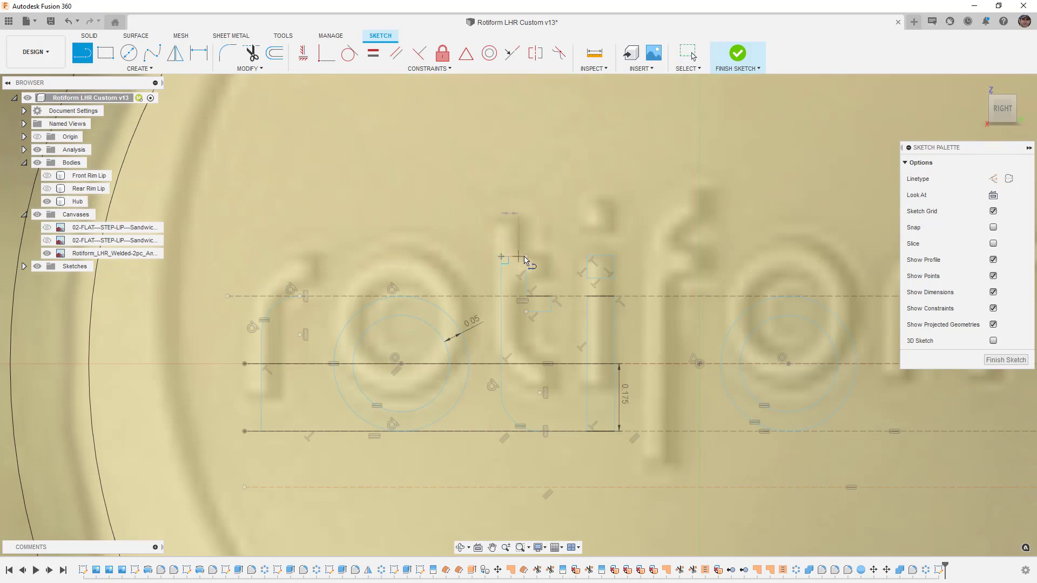
pyautogui.click(530, 260)
pyautogui.press('Escape')
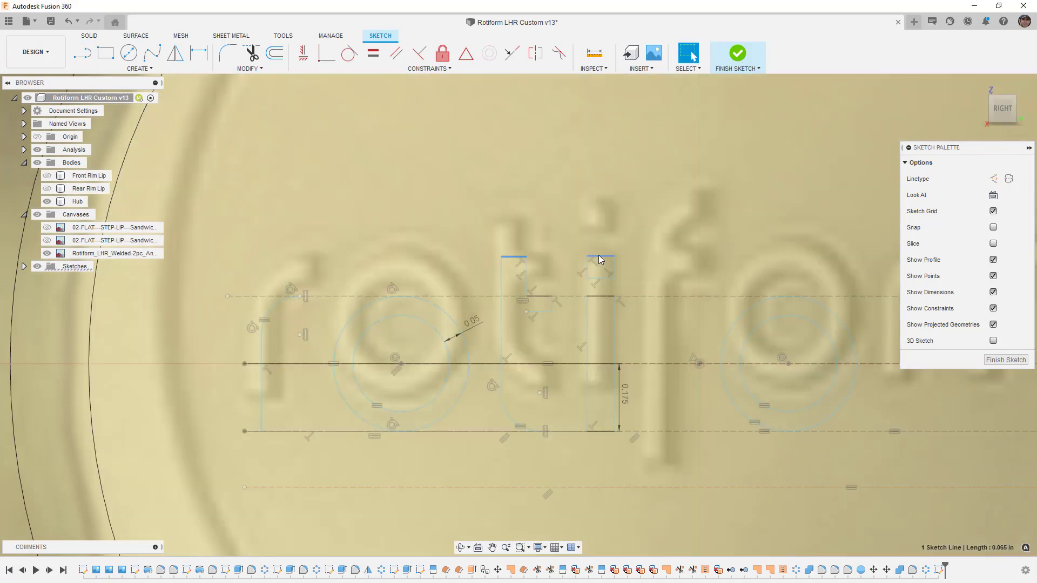
pyautogui.keyDown('shift'); pyautogui.click(601, 257); pyautogui.keyUp('shift')
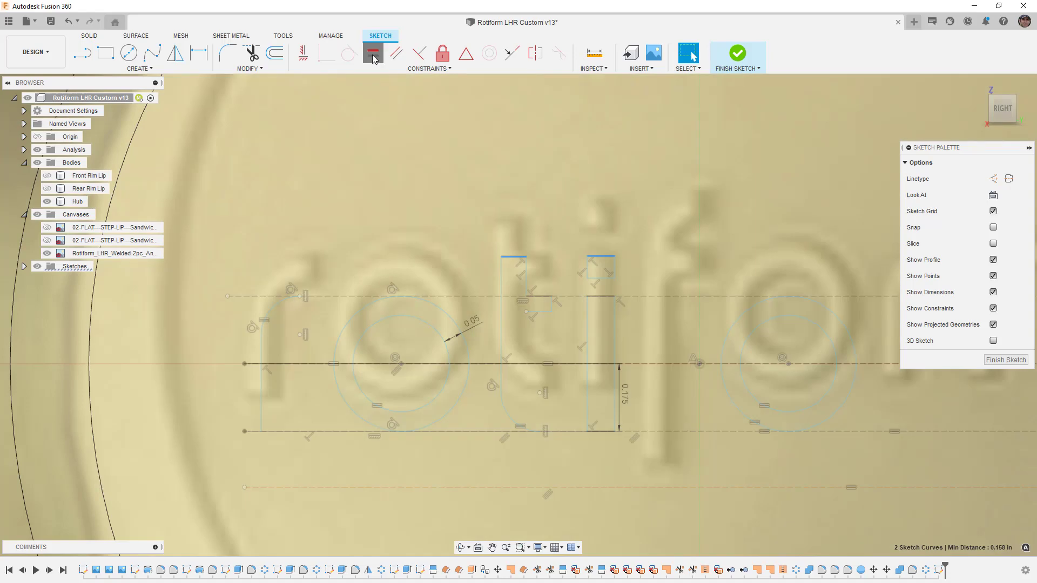
pyautogui.click(512, 54)
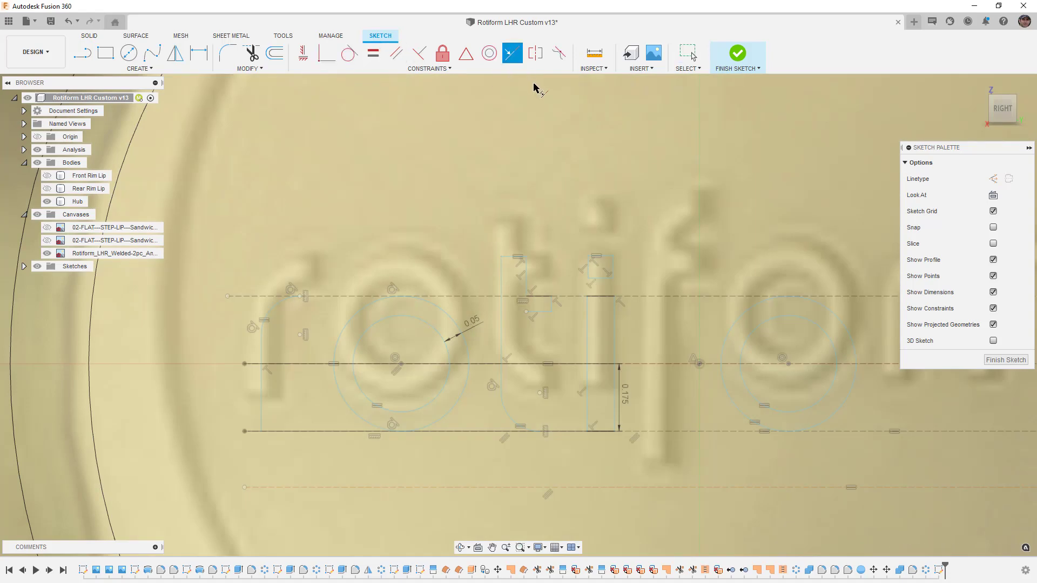
pyautogui.press('Escape')
# Make the short vertical and top lines equal, then move the long vertical line onto the t's edge.
pyautogui.click(602, 268)
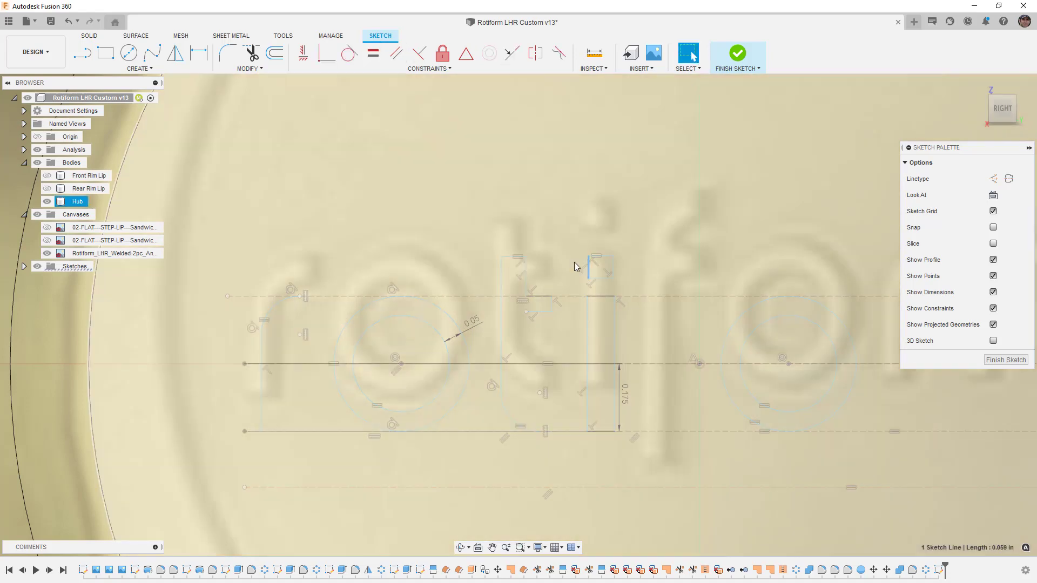
pyautogui.scroll(2, 611, 263)
pyautogui.keyDown('shift'); pyautogui.click(612, 254); pyautogui.keyUp('shift')
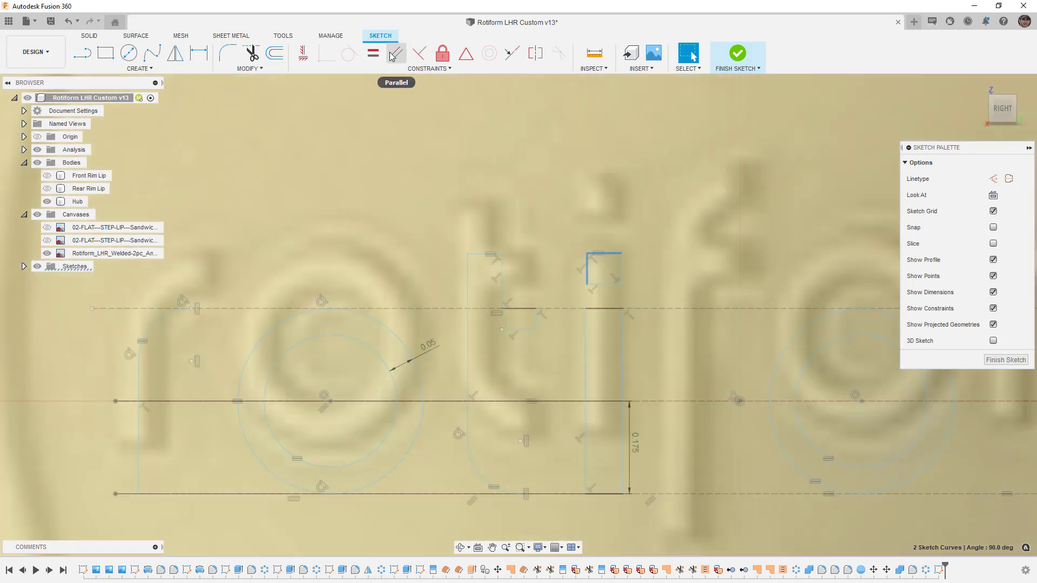
pyautogui.click(373, 54)
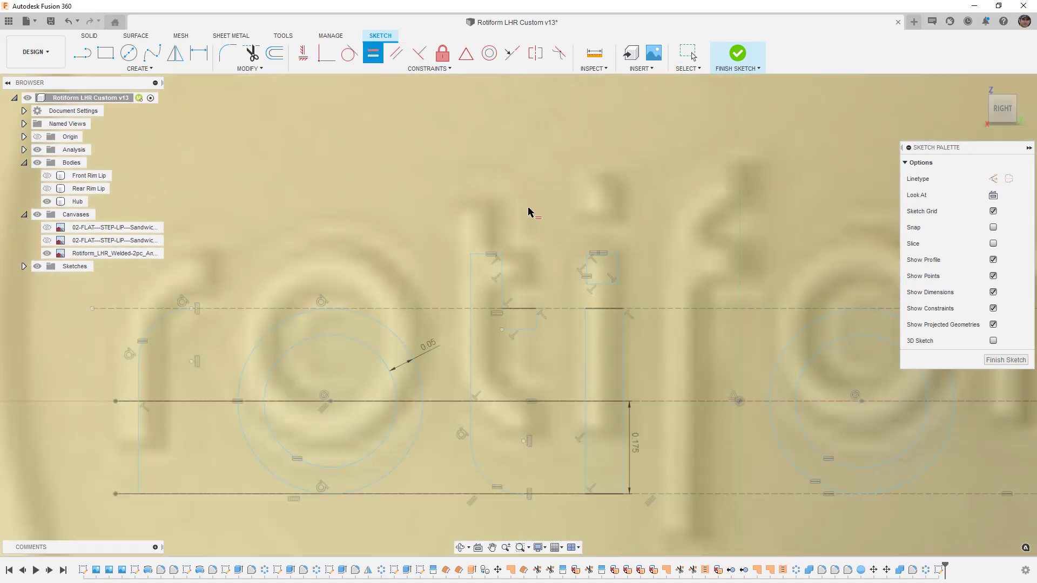
pyautogui.scroll(-1, 528, 212)
pyautogui.click(535, 309)
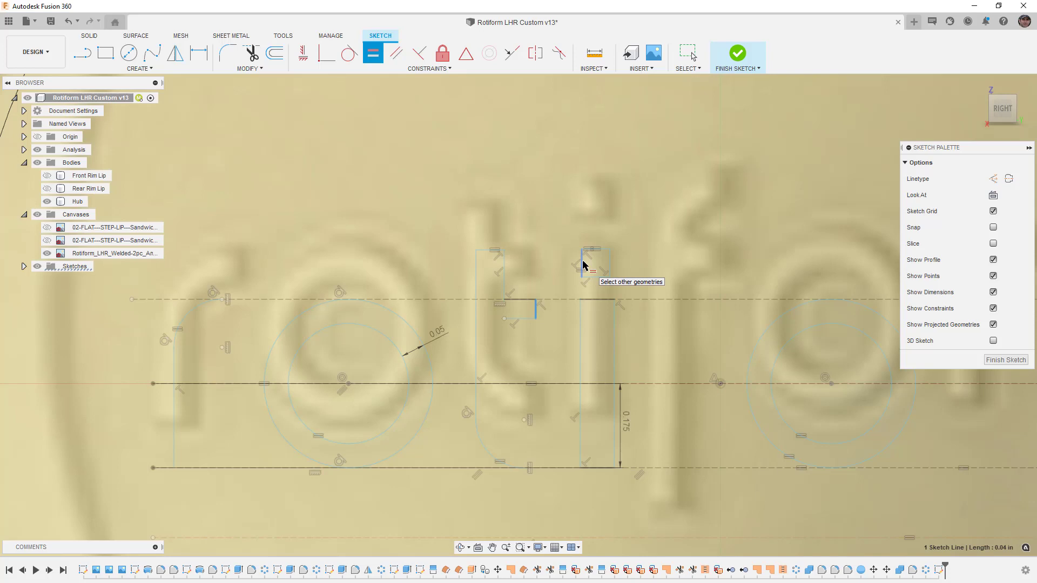
pyautogui.click(584, 265)
pyautogui.click(486, 259)
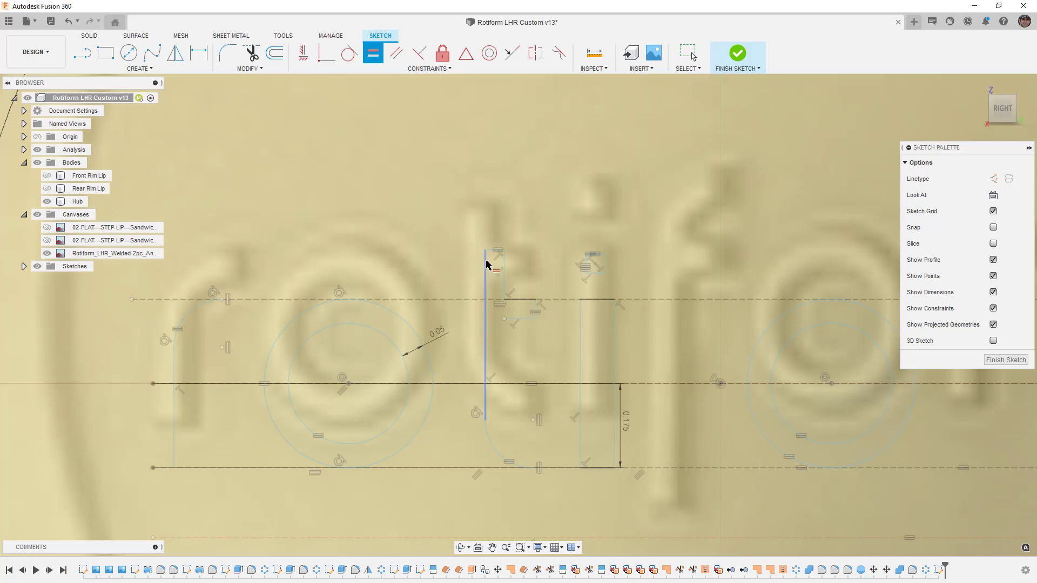
pyautogui.moveTo(484, 263); pyautogui.dragTo(479, 262)
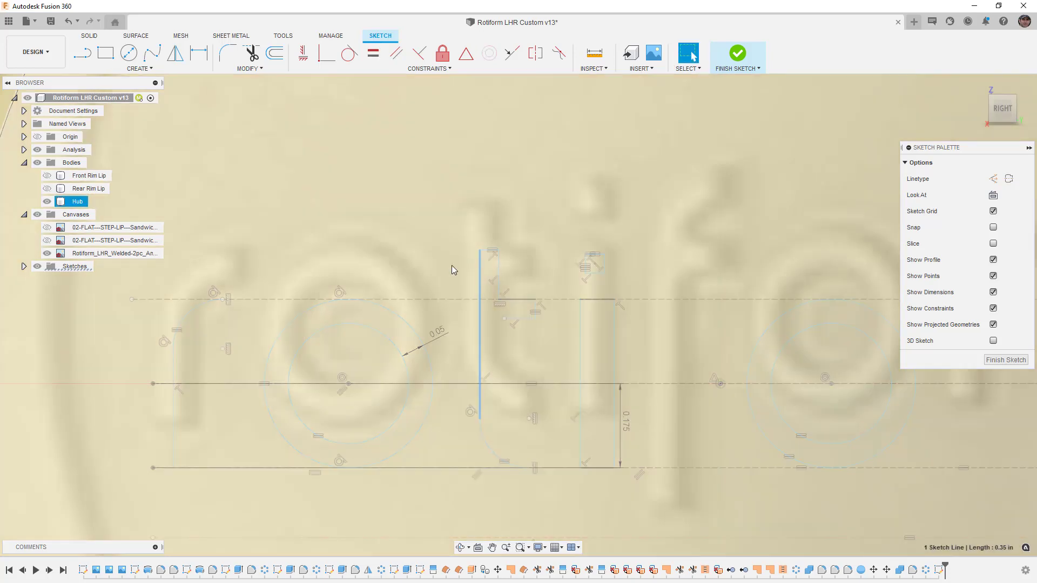
# Draw a short top edge from the stem and dimension it to 0.05.
pyautogui.press('l')
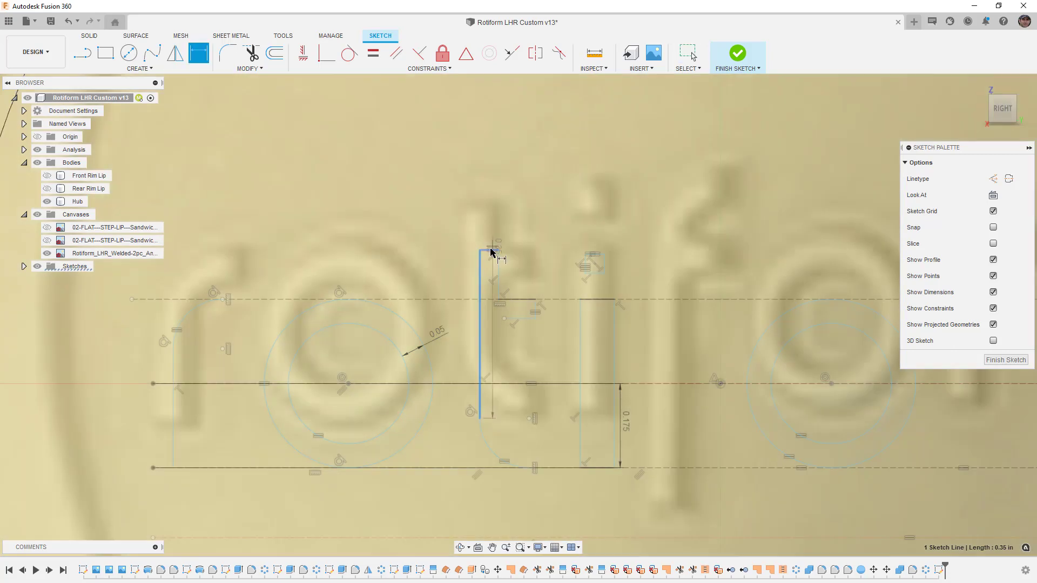
pyautogui.click(491, 254)
pyautogui.click(489, 233)
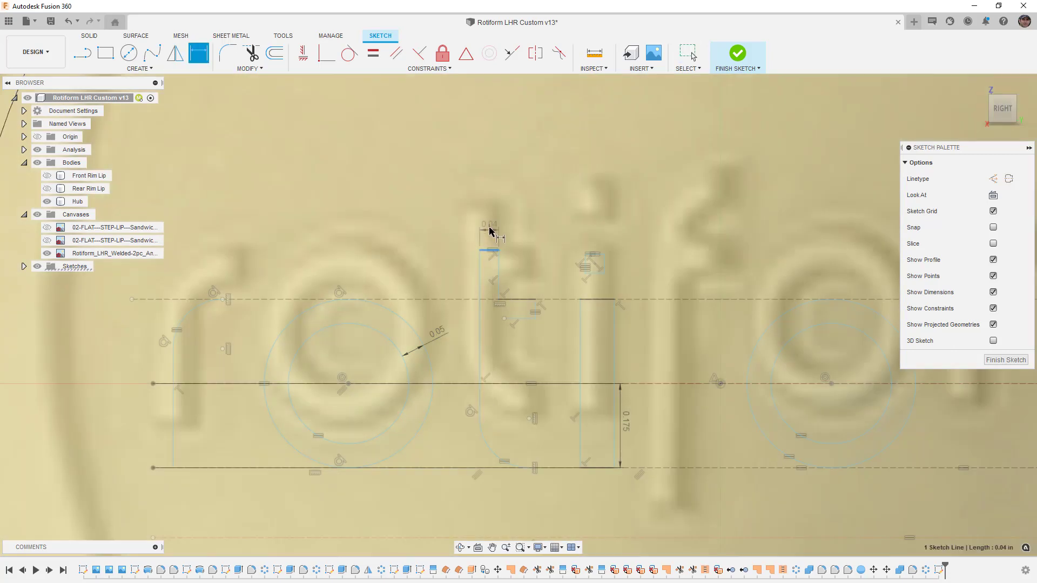
pyautogui.doubleClick(489, 232)
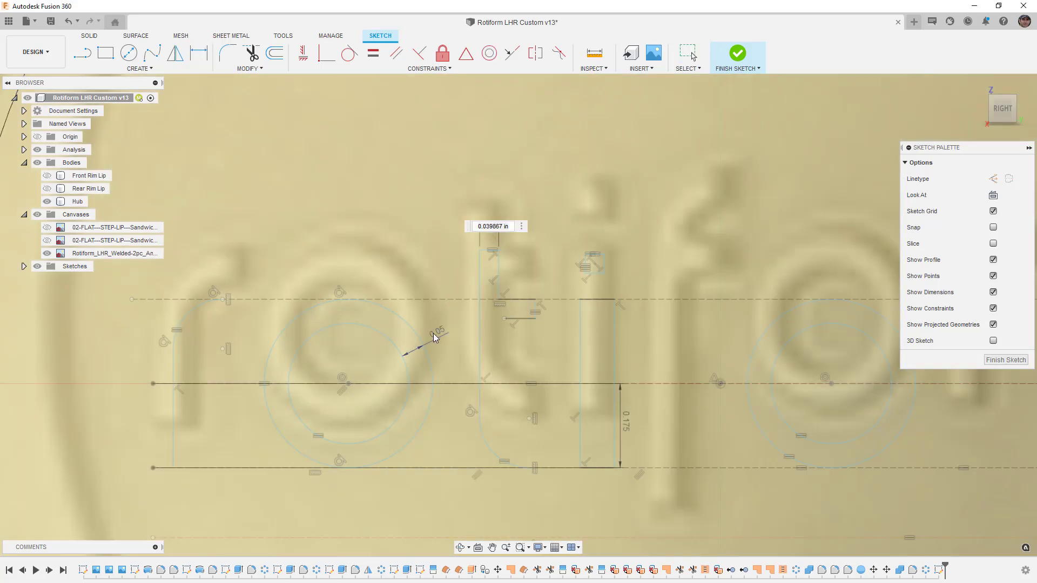
pyautogui.write('0.05')
pyautogui.press('Return')
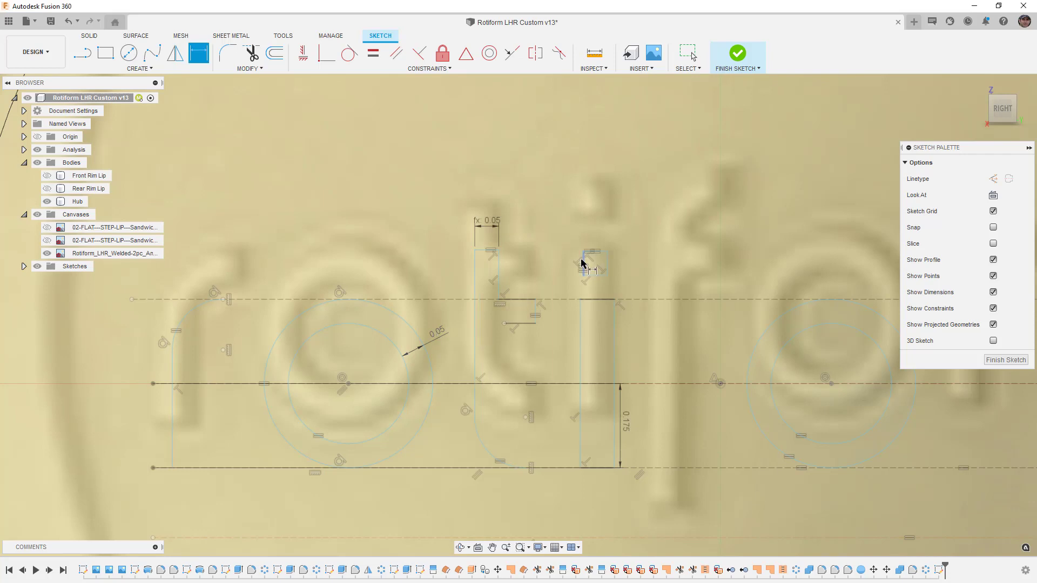
# Join the short line at the i's top to the other segment.
pyautogui.click(512, 54)
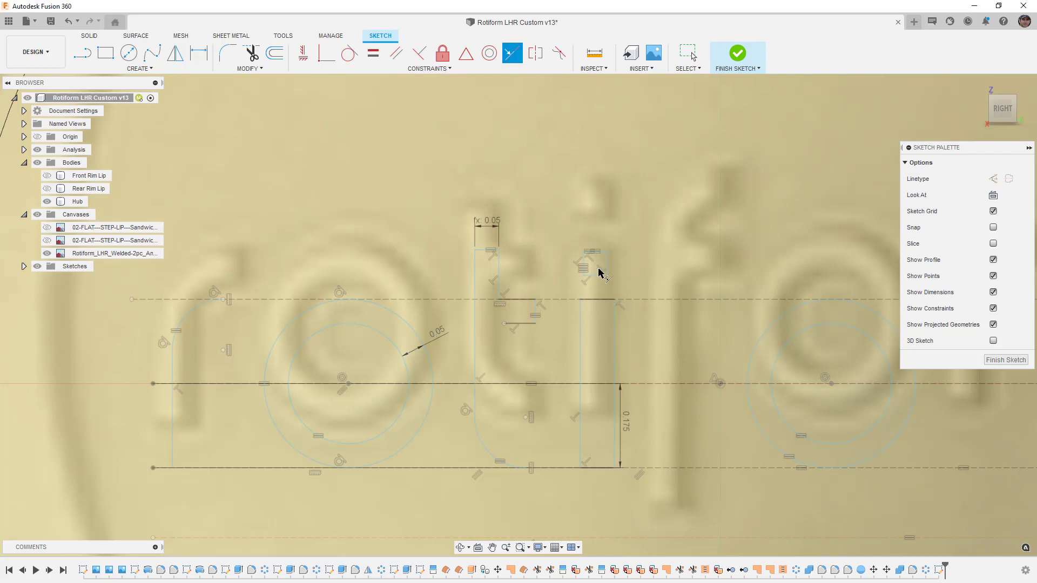
pyautogui.click(606, 267)
pyautogui.click(618, 324)
pyautogui.press('Escape')
# Make both top edges collinear and reposition the i's top corner point.
pyautogui.click(594, 250)
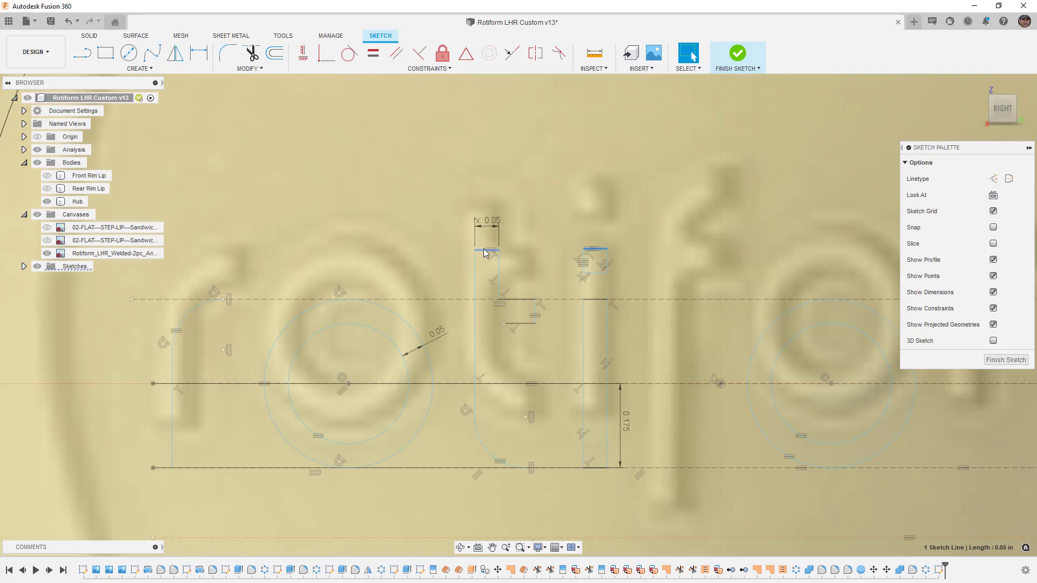
pyautogui.keyDown('shift'); pyautogui.click(485, 253); pyautogui.keyUp('shift')
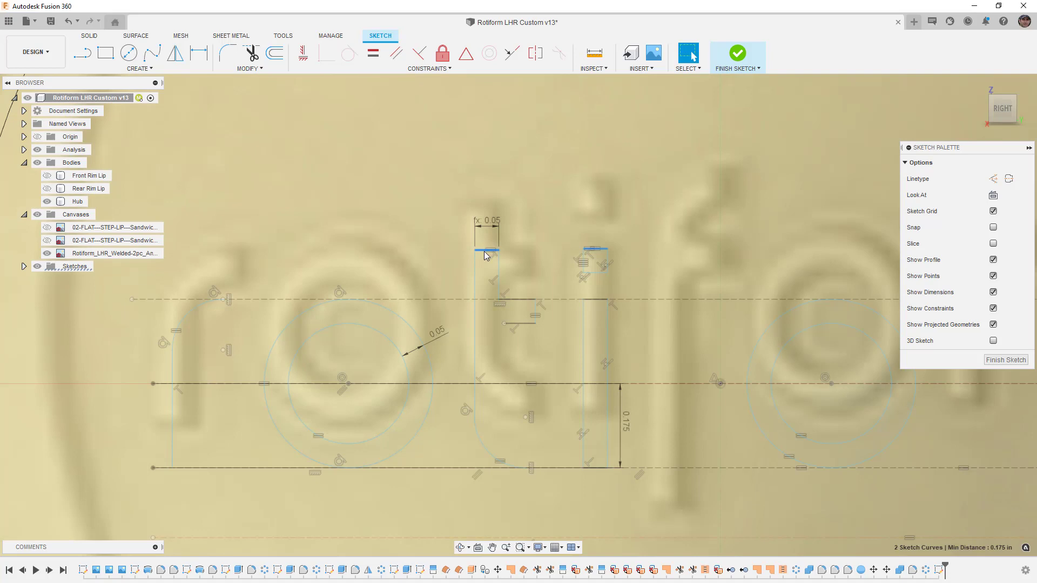
pyautogui.click(512, 53)
pyautogui.press('Escape')
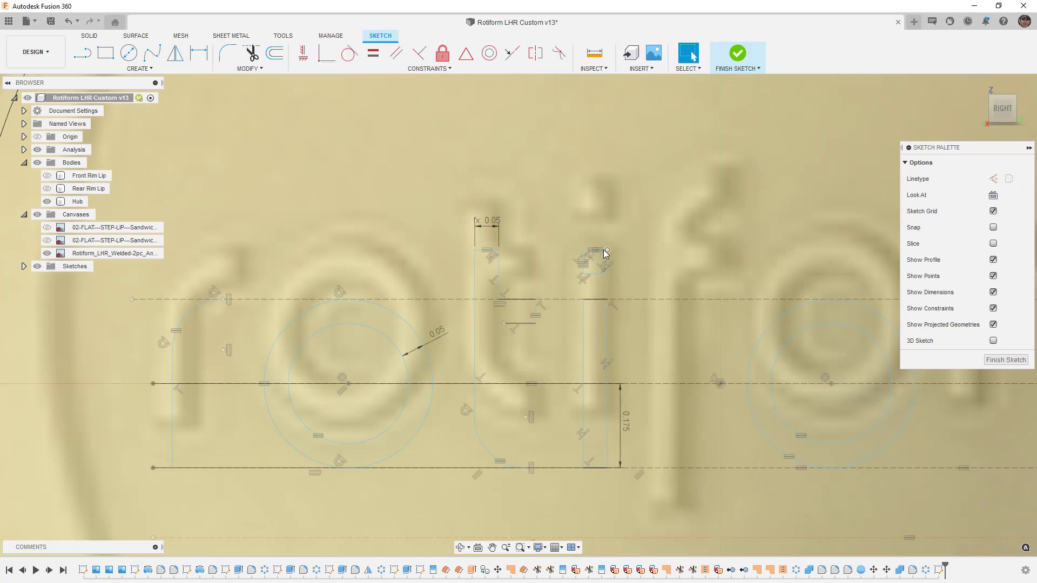
pyautogui.moveTo(607, 251); pyautogui.dragTo(612, 258)
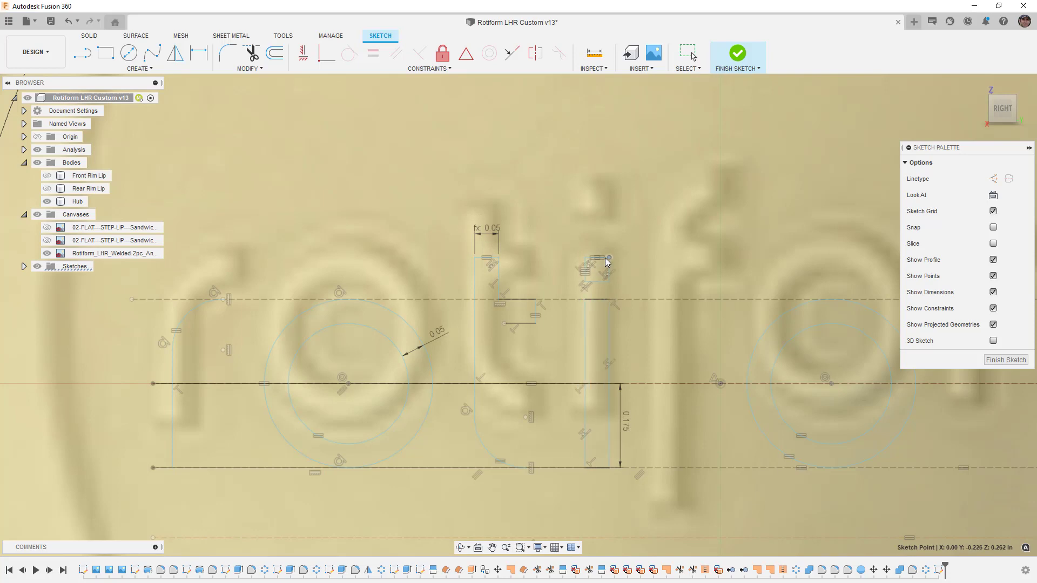
pyautogui.moveTo(612, 259); pyautogui.dragTo(606, 257)
# Draw the t's inner edge down to the curved bottom and constrain it vertical.
pyautogui.press('r')
pyautogui.click(509, 328)
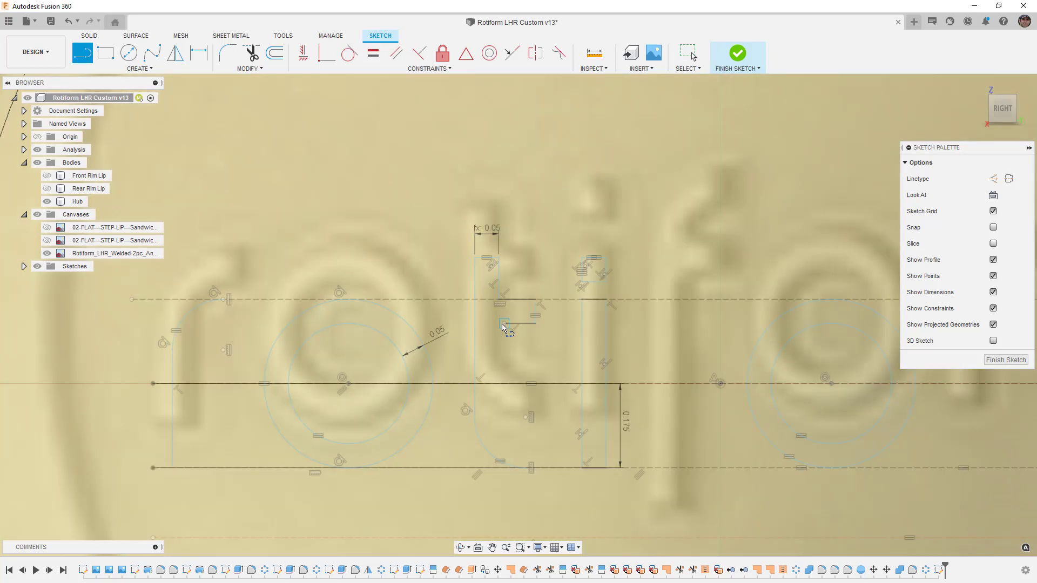
pyautogui.click(507, 409)
pyautogui.click(529, 444)
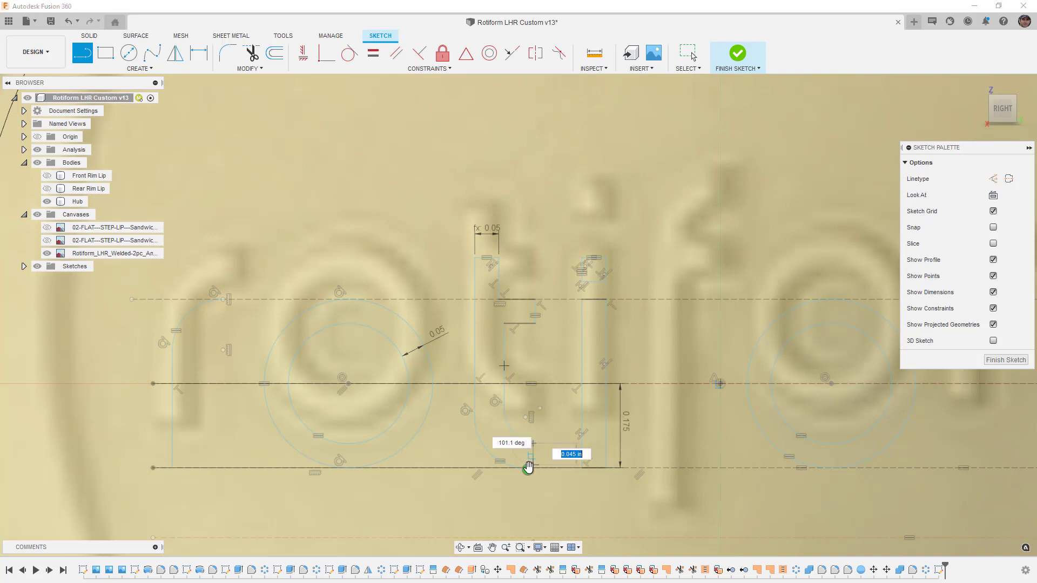
pyautogui.scroll(-5, 528, 467)
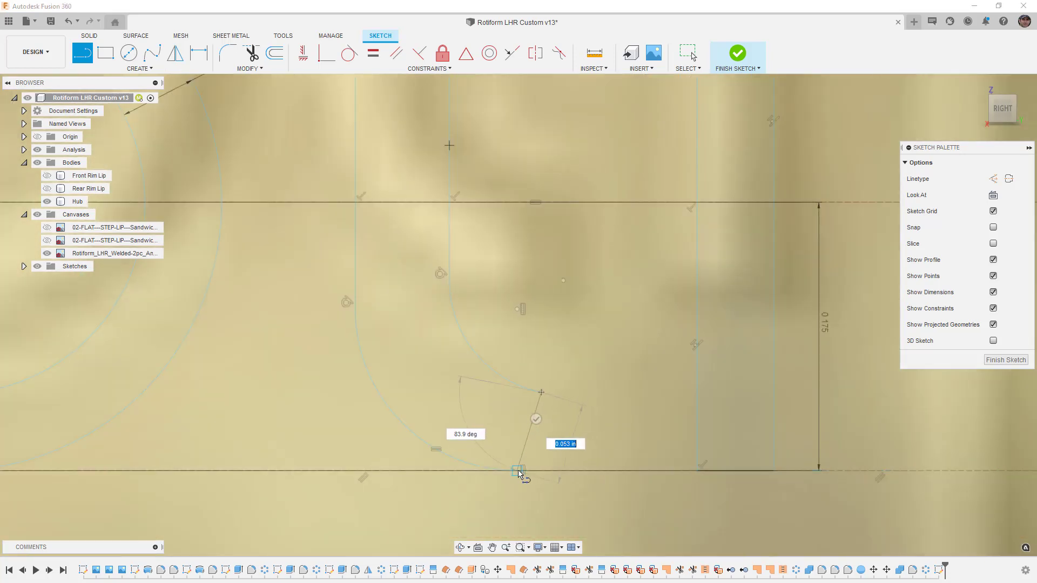
pyautogui.click(522, 472)
pyautogui.press('Escape')
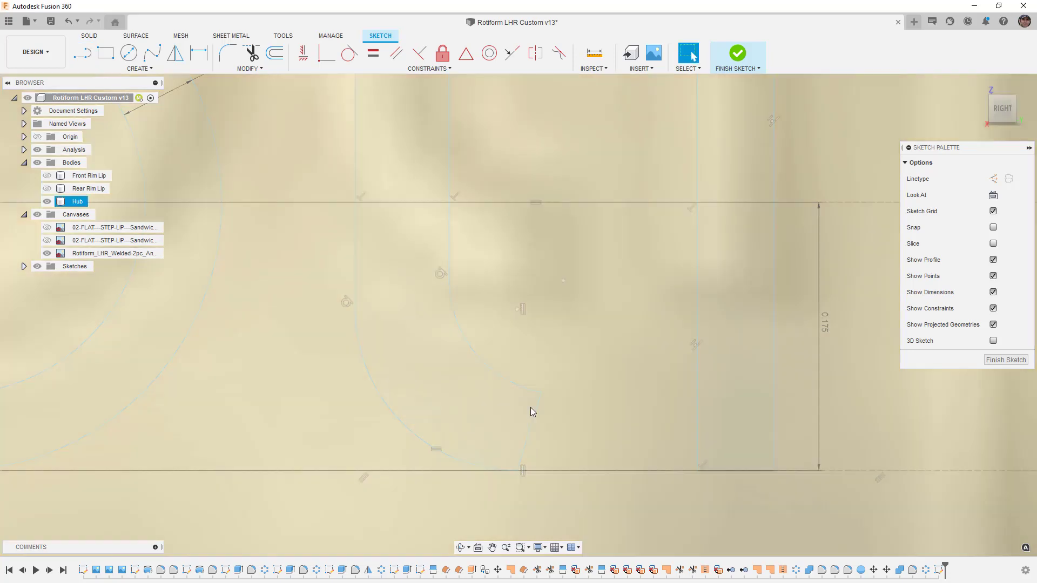
pyautogui.hotkey('ctrl', 'z')
pyautogui.click(304, 54)
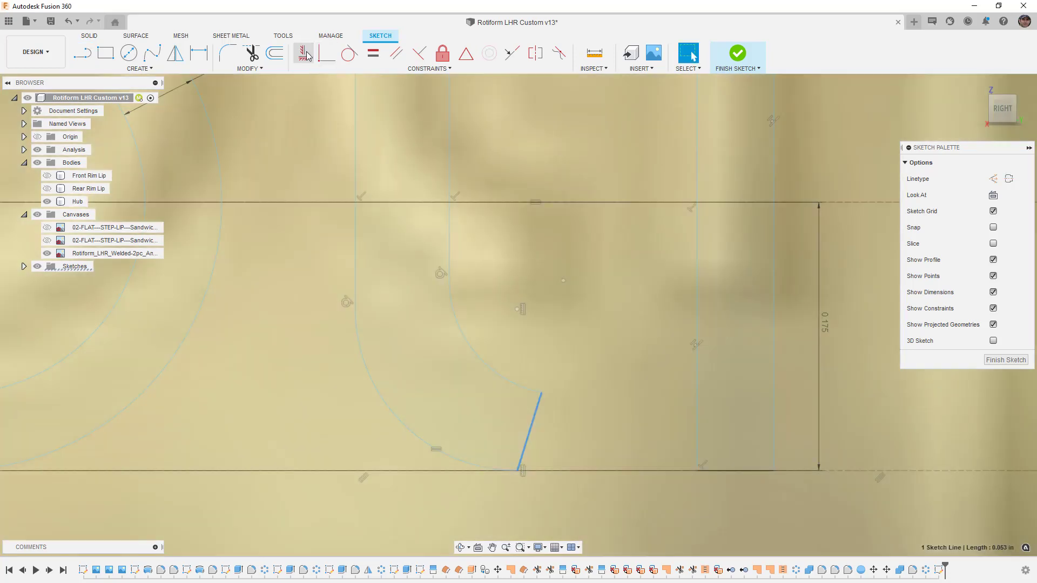
pyautogui.scroll(3, 462, 324)
pyautogui.scroll(3, 461, 324)
pyautogui.scroll(2, 474, 317)
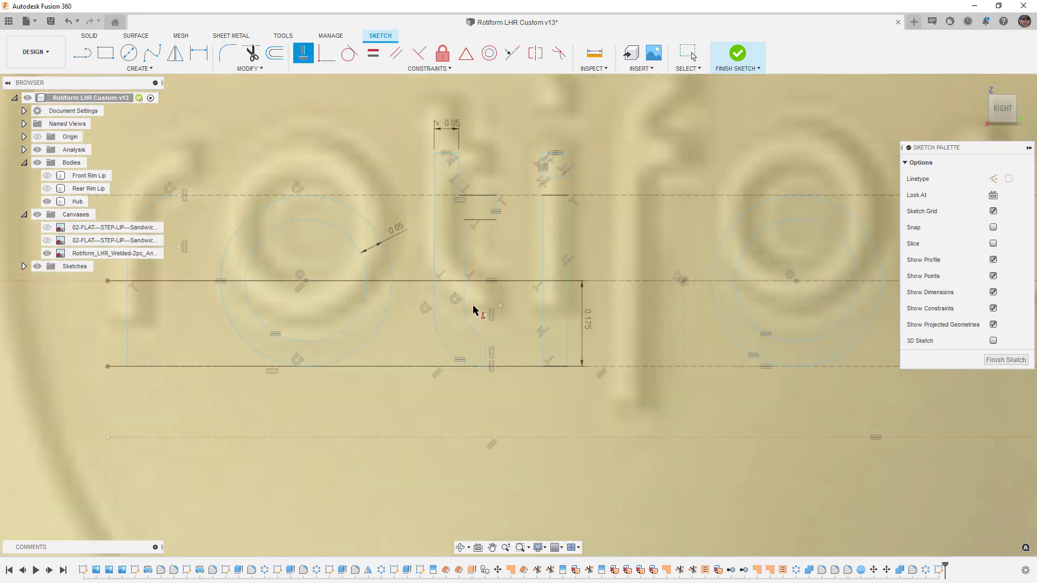
pyautogui.scroll(-2, 470, 235)
# Make the lower and upper stem lines of the t collinear.
pyautogui.press('Escape')
pyautogui.click(466, 225)
pyautogui.scroll(1, 458, 162)
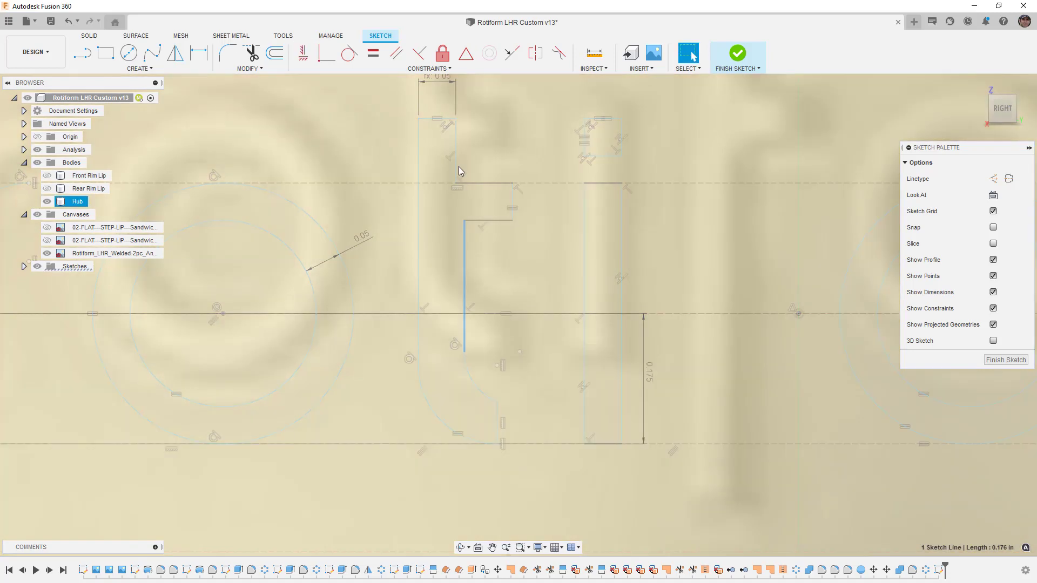
pyautogui.keyDown('shift'); pyautogui.click(458, 163); pyautogui.keyUp('shift')
pyautogui.click(511, 54)
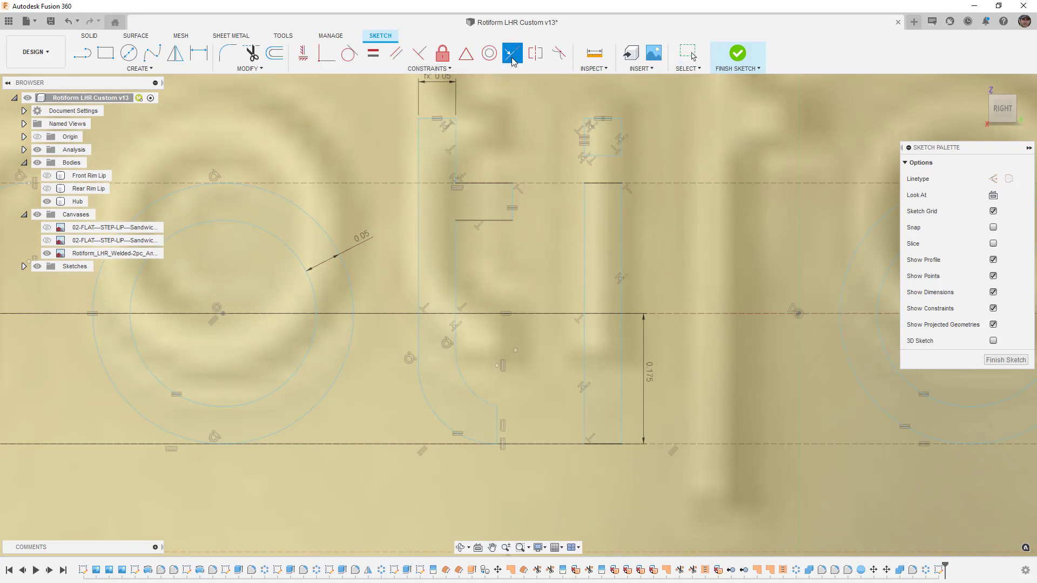
pyautogui.press('Escape')
# Make the t's inner and outer foot arcs concentric.
pyautogui.click(466, 388)
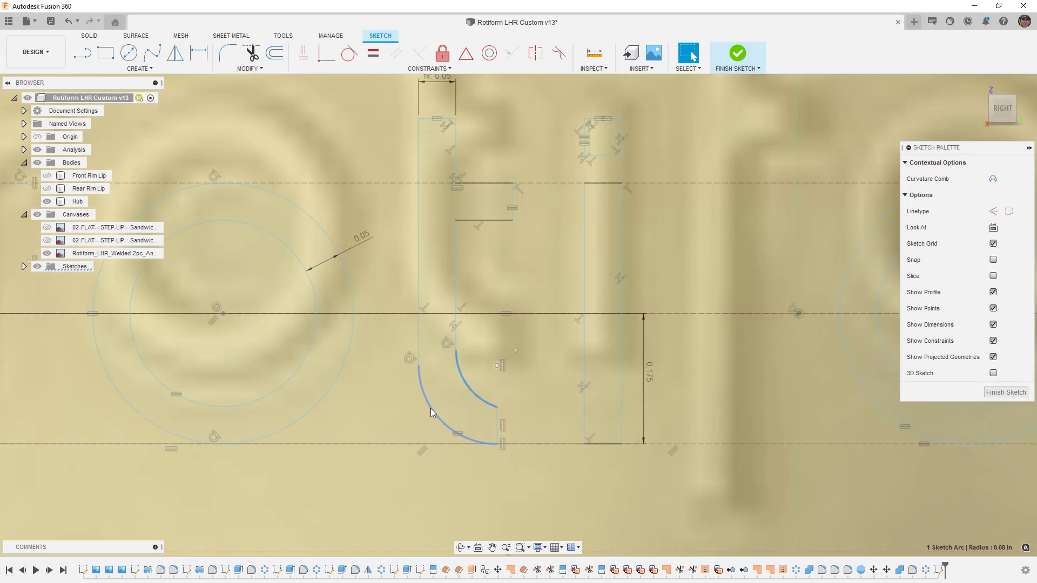
pyautogui.keyDown('shift'); pyautogui.click(429, 405); pyautogui.keyUp('shift')
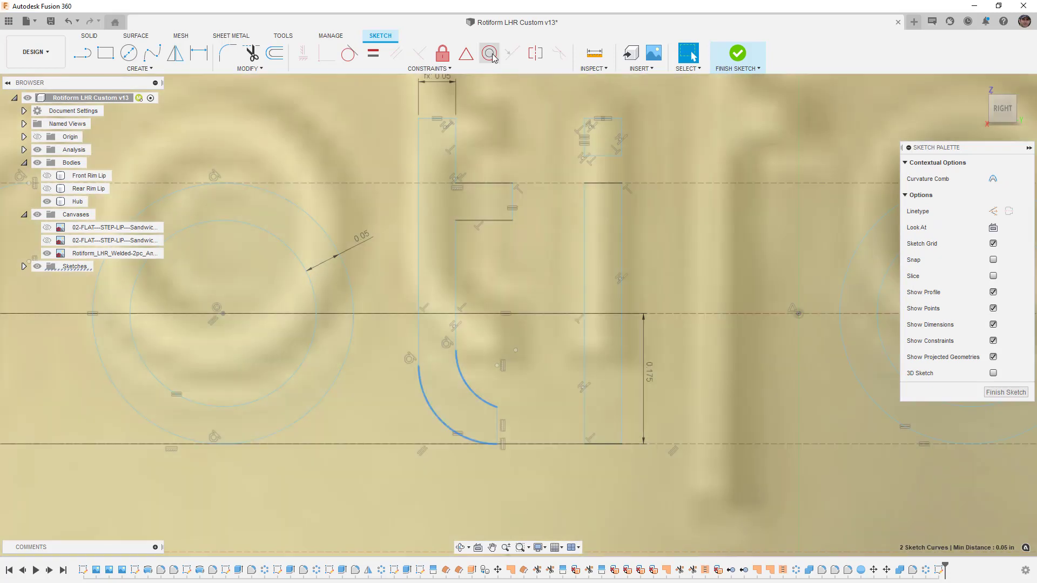
pyautogui.click(490, 53)
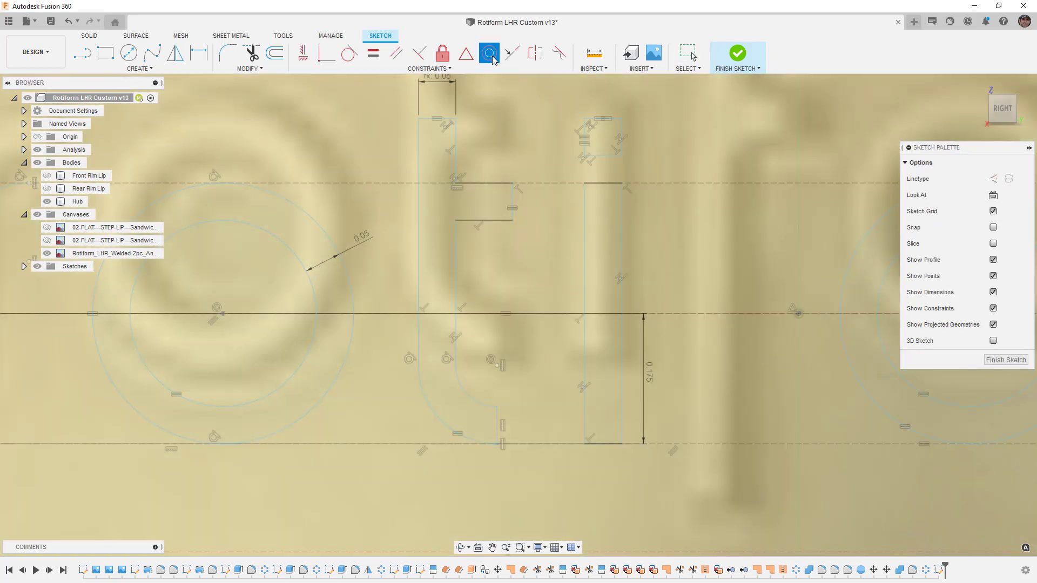
pyautogui.scroll(-5, 511, 348)
pyautogui.press('Escape')
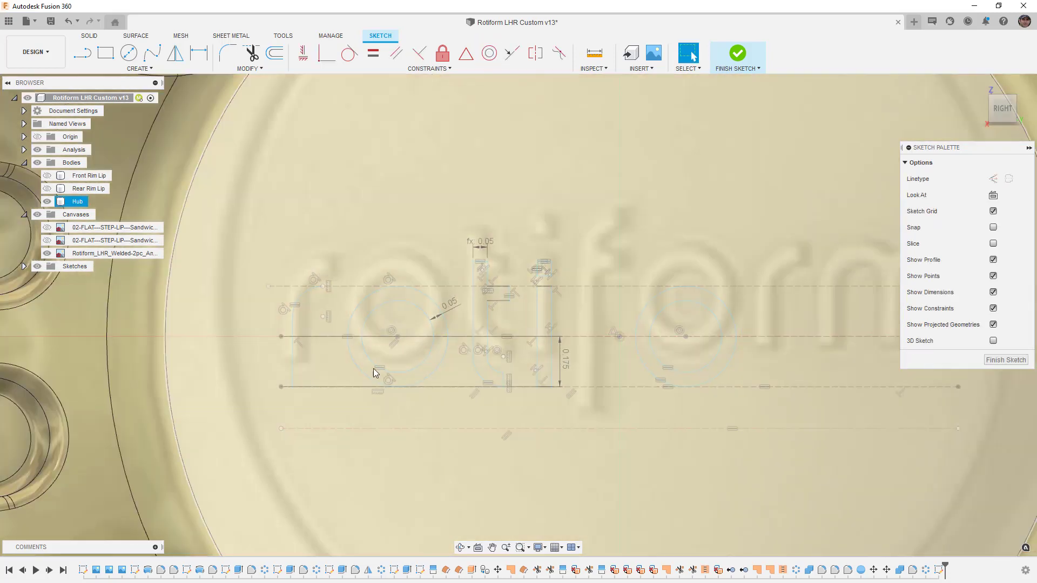
pyautogui.scroll(6, 301, 386)
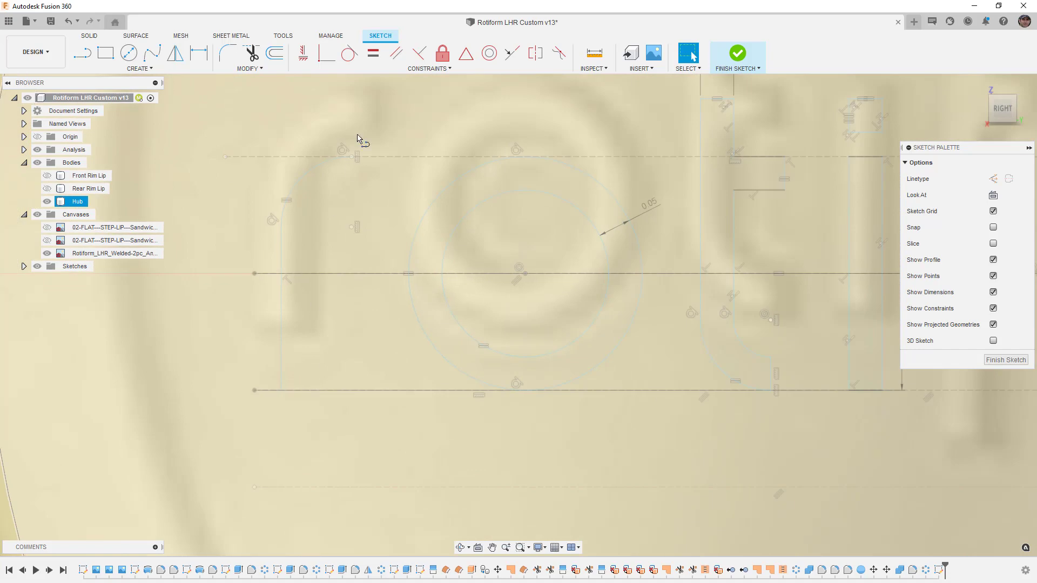
# Draw the r's vertical stem from the baseline and its curved top arc.
pyautogui.press('l')
pyautogui.click(357, 159)
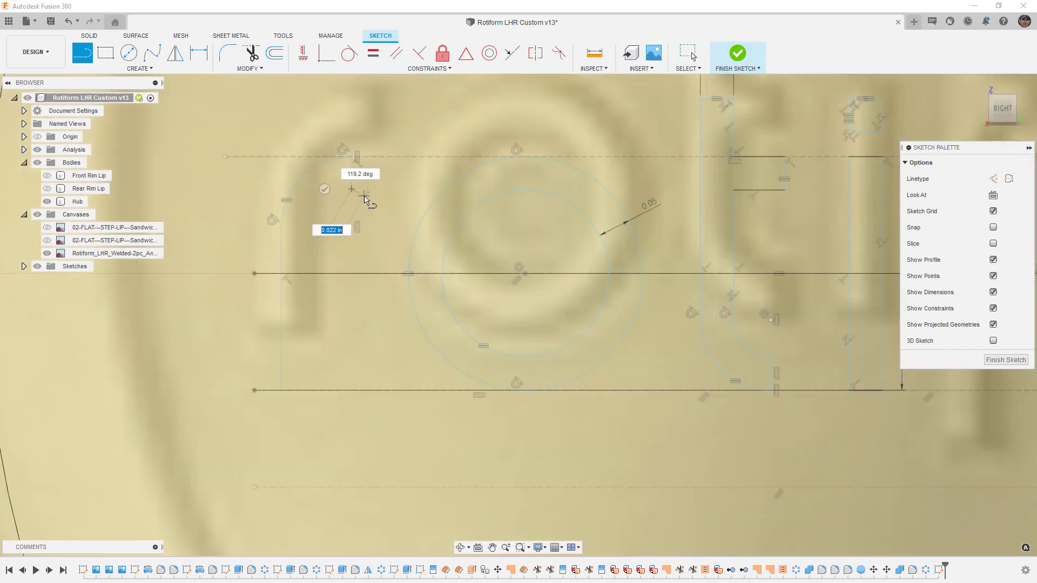
pyautogui.press('Escape')
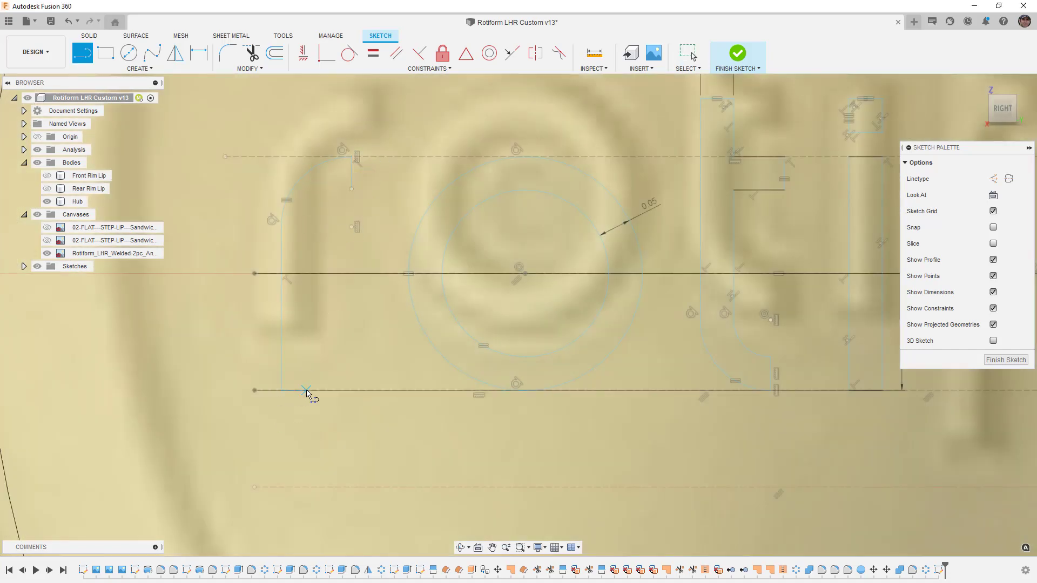
pyautogui.click(281, 391)
pyautogui.press('Escape')
pyautogui.click(311, 393)
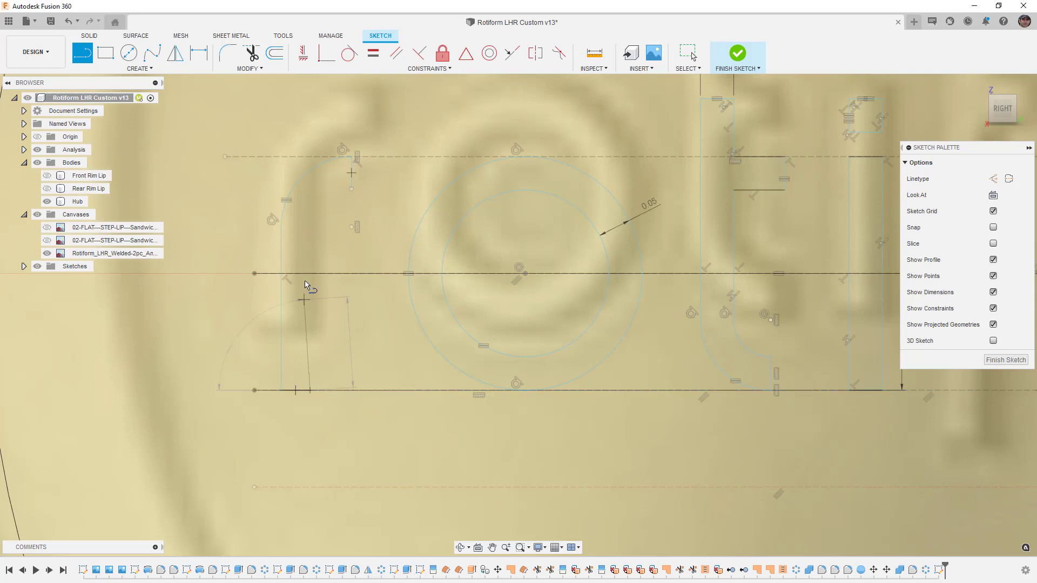
pyautogui.click(311, 220)
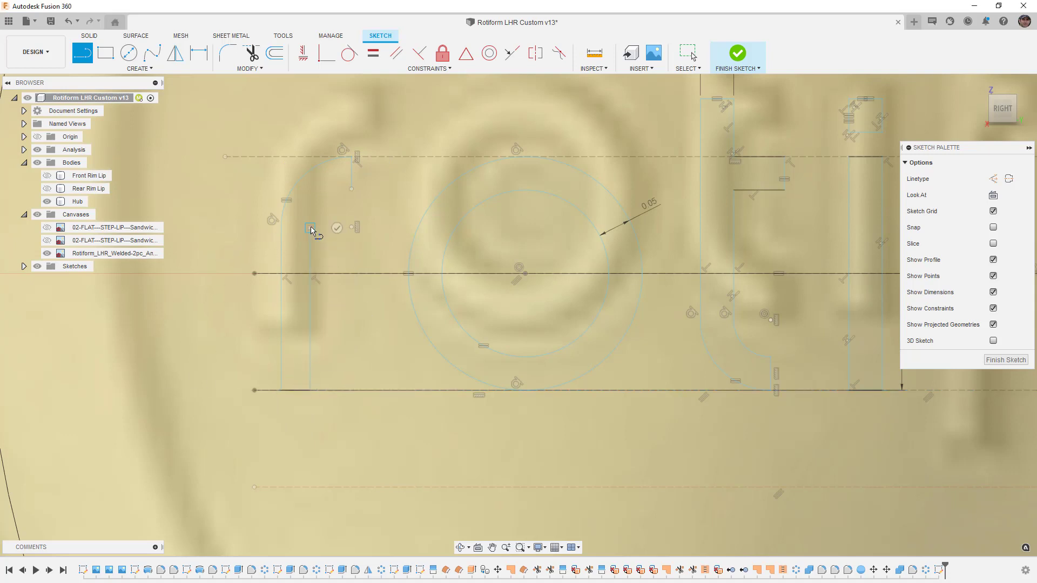
pyautogui.click(352, 197)
pyautogui.press('Escape')
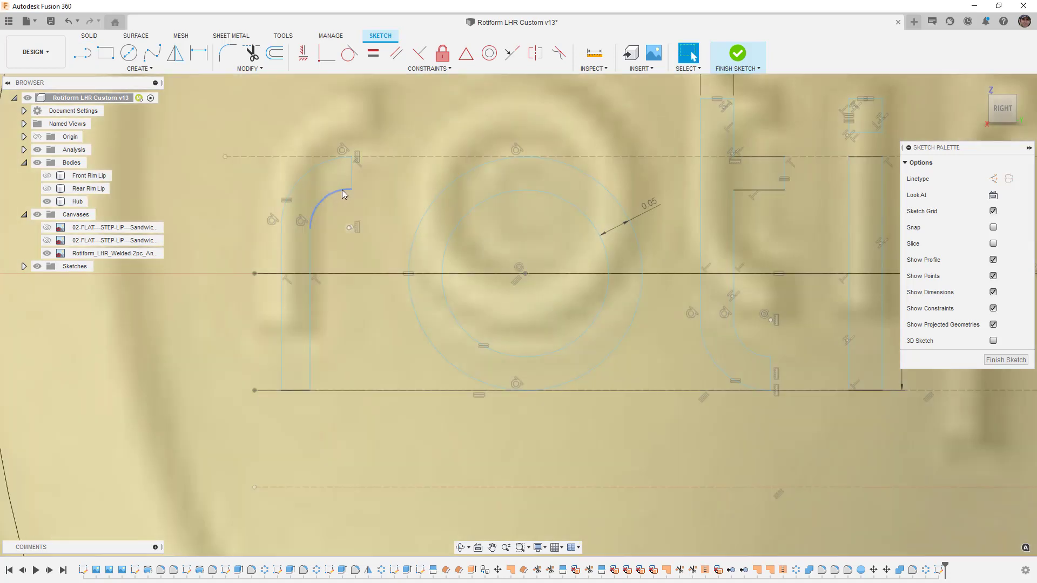
# Make the r's two top arcs concentric.
pyautogui.click(353, 176)
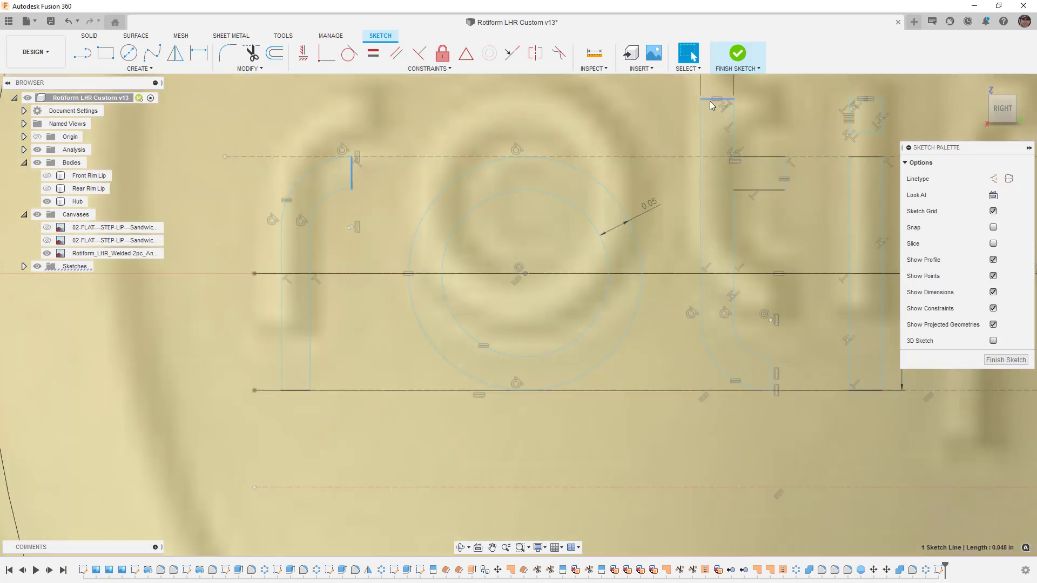
pyautogui.keyDown('shift'); pyautogui.click(717, 101); pyautogui.keyUp('shift')
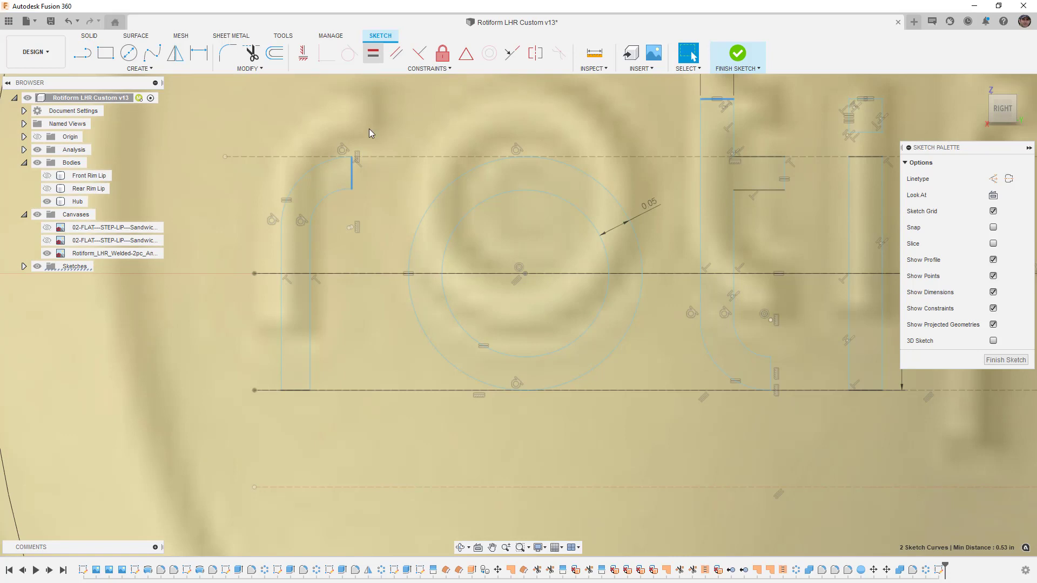
pyautogui.press('Escape')
pyautogui.click(490, 53)
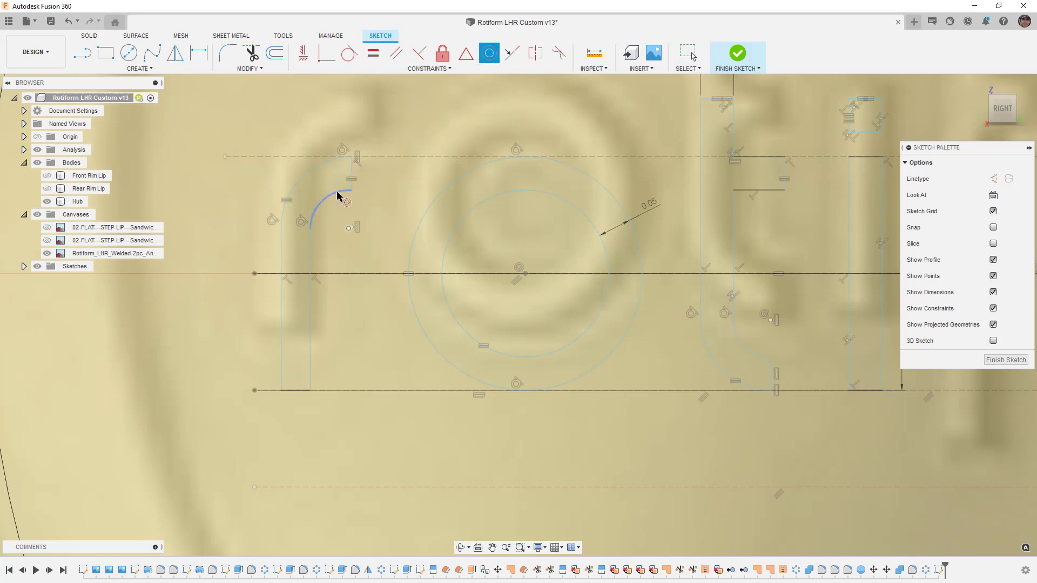
pyautogui.click(338, 197)
pyautogui.click(324, 201)
pyautogui.press('Escape')
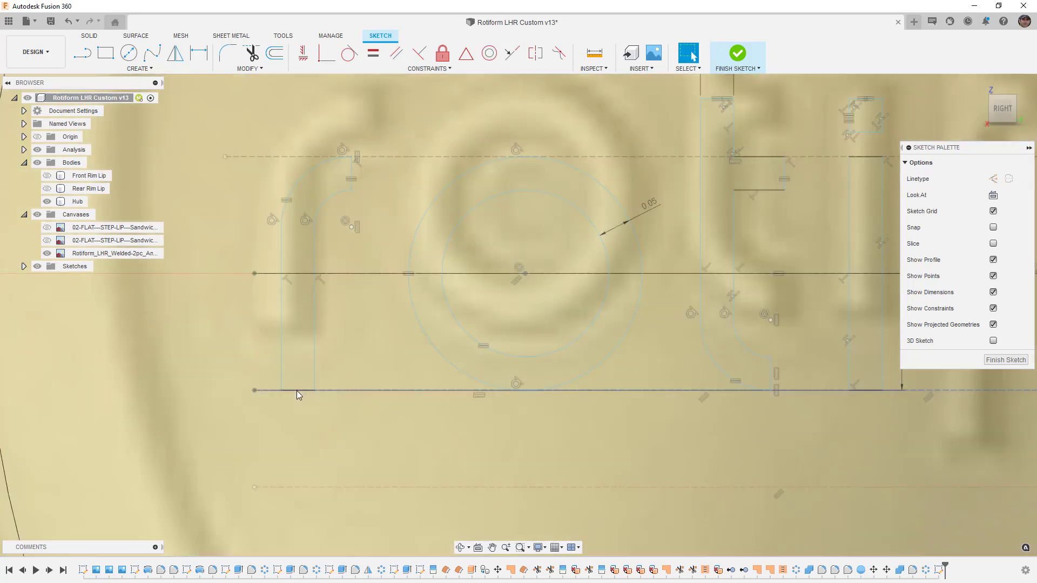
# Select the r's short base line and short top end line together.
pyautogui.click(297, 390)
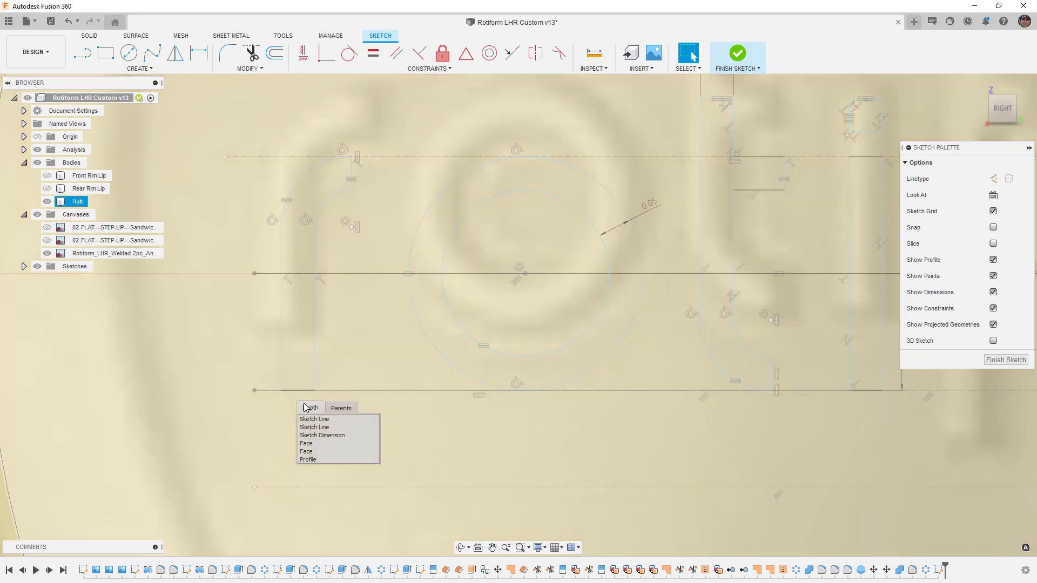
pyautogui.click(318, 426)
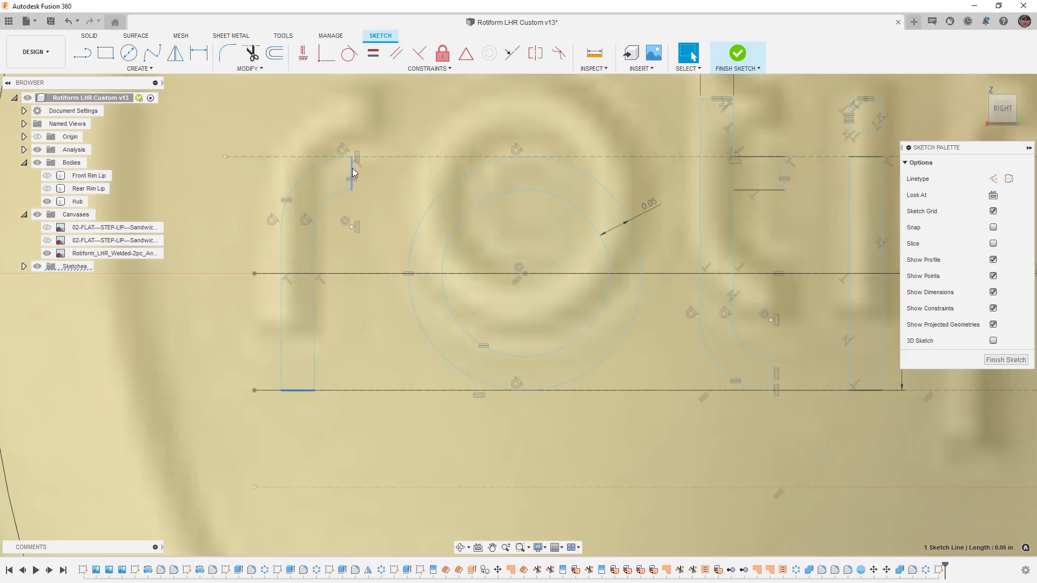
pyautogui.keyDown('ctrl'); pyautogui.click(353, 168); pyautogui.keyUp('ctrl')
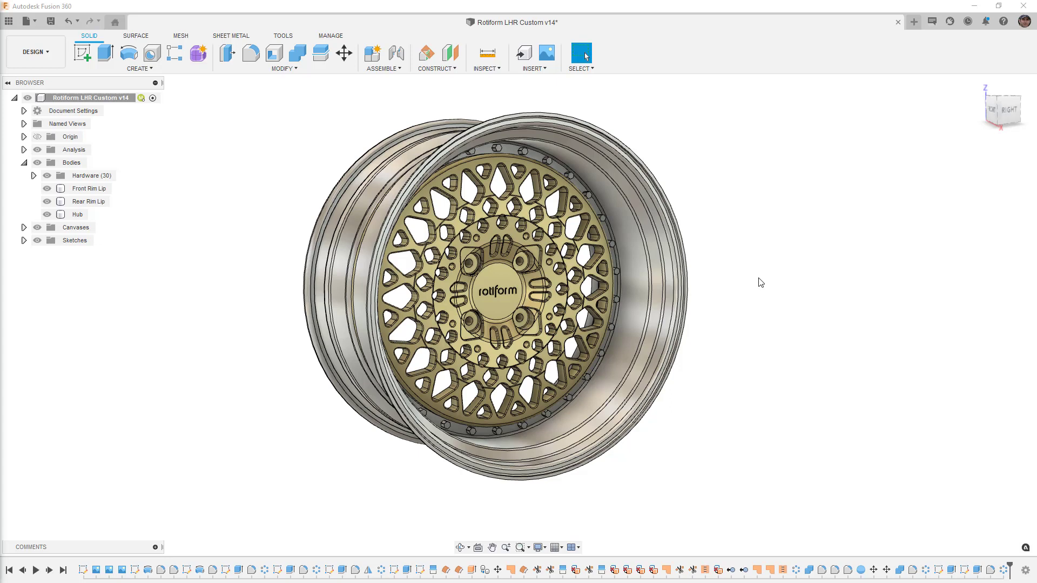
# View the wheel from the right, select the logo sketch and centre cap, and orbit to inspect the lettering.
pyautogui.click(1009, 114)
pyautogui.click(480, 298)
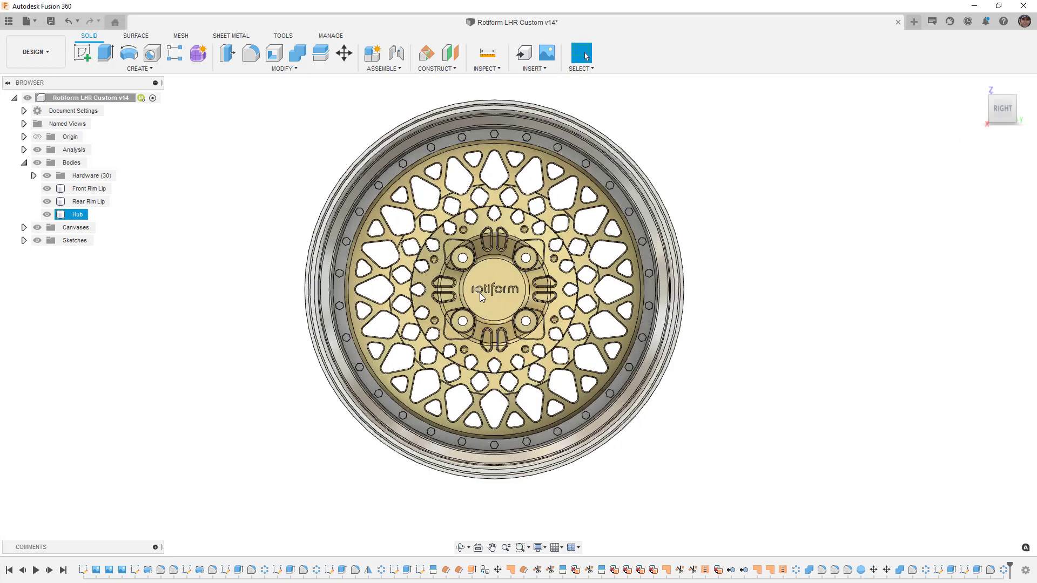
pyautogui.scroll(-1, 481, 297)
pyautogui.scroll(-1, 480, 297)
pyautogui.scroll(-1, 481, 298)
pyautogui.scroll(-2, 482, 294)
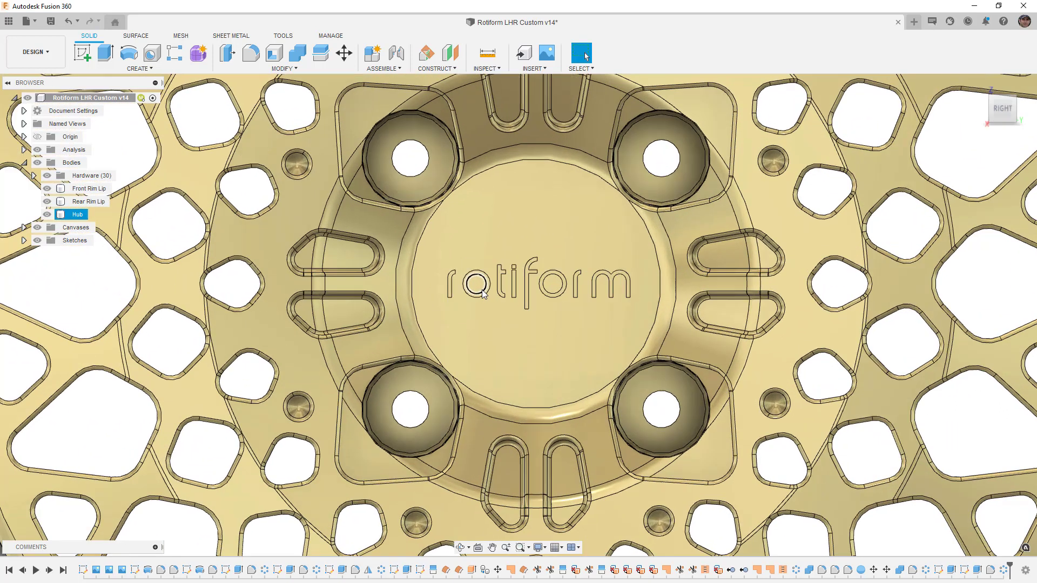
pyautogui.scroll(-1, 482, 294)
pyautogui.scroll(-2, 704, 437)
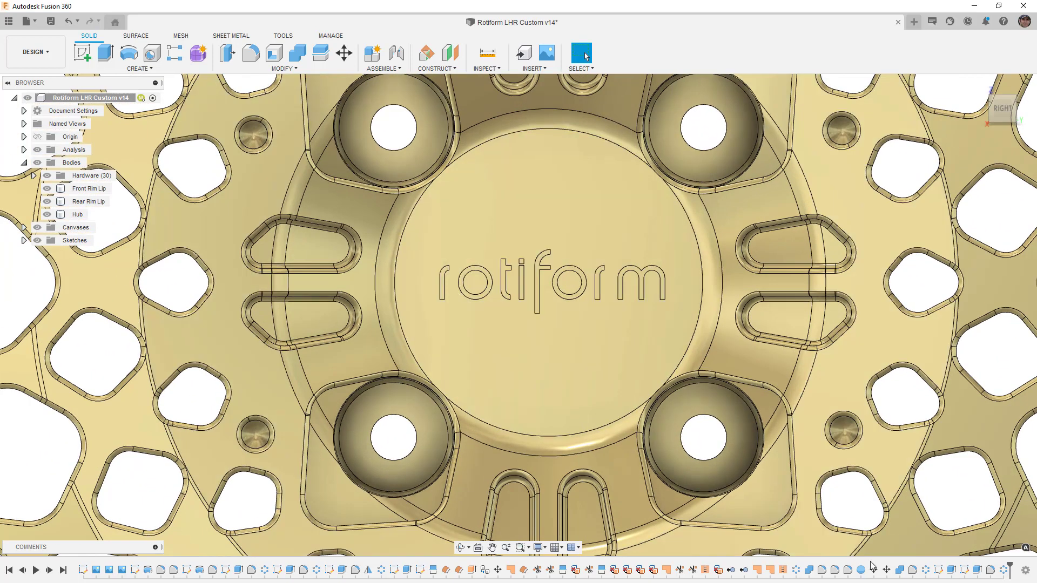
pyautogui.click(940, 570)
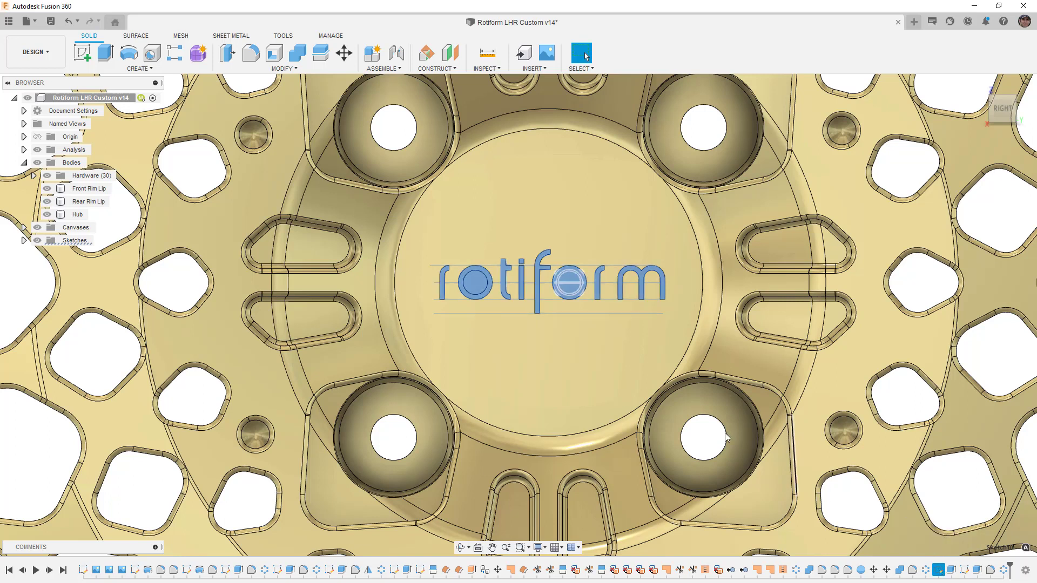
pyautogui.click(540, 338)
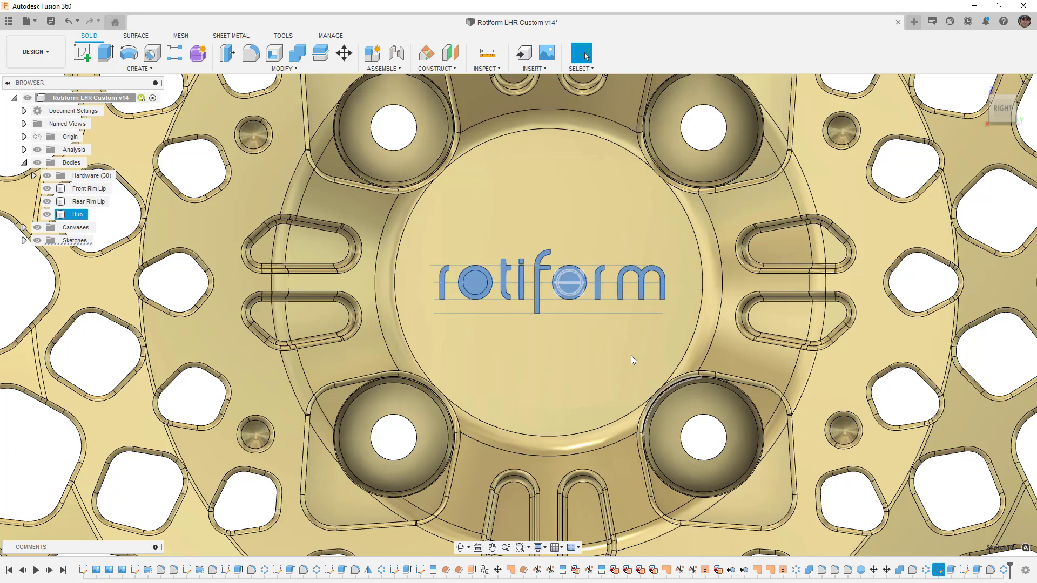
pyautogui.keyDown('shift'); pyautogui.moveTo(575, 344); pyautogui.dragTo(610, 338, button='middle'); pyautogui.keyUp('shift')
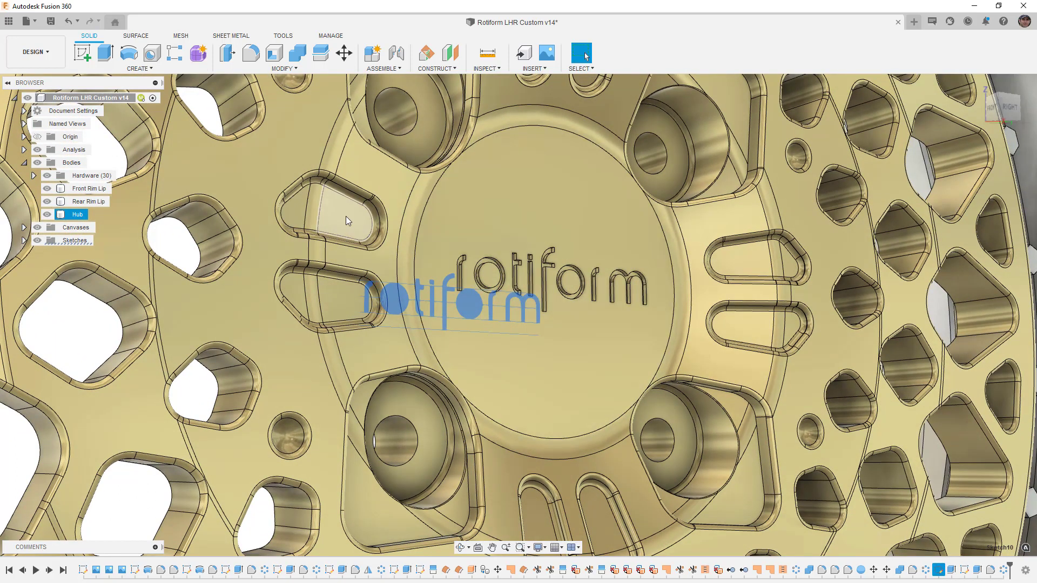
pyautogui.scroll(-3, 466, 285)
pyautogui.scroll(-5, 466, 286)
pyautogui.scroll(-2, 466, 285)
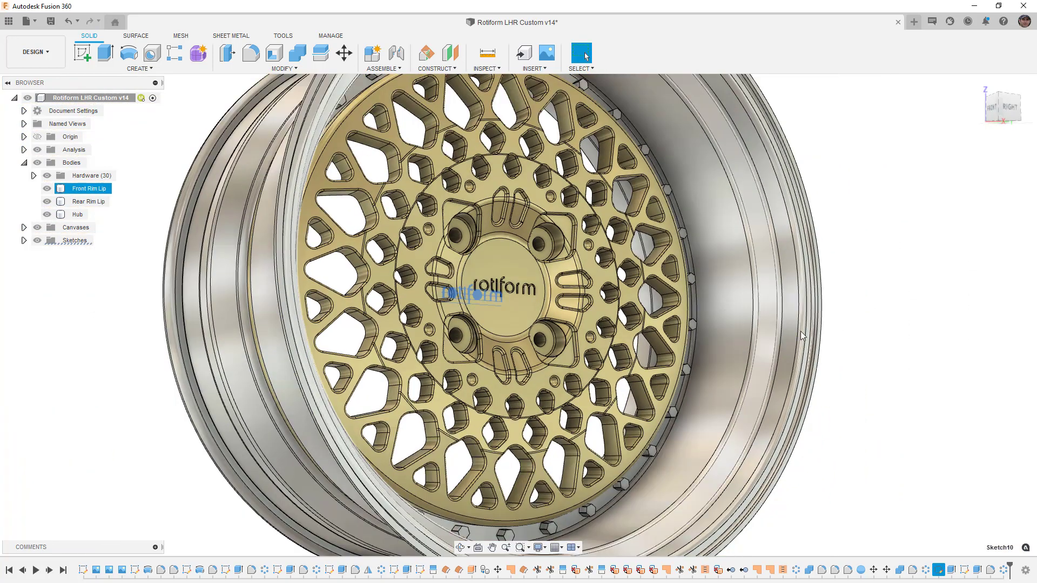
pyautogui.click(966, 572)
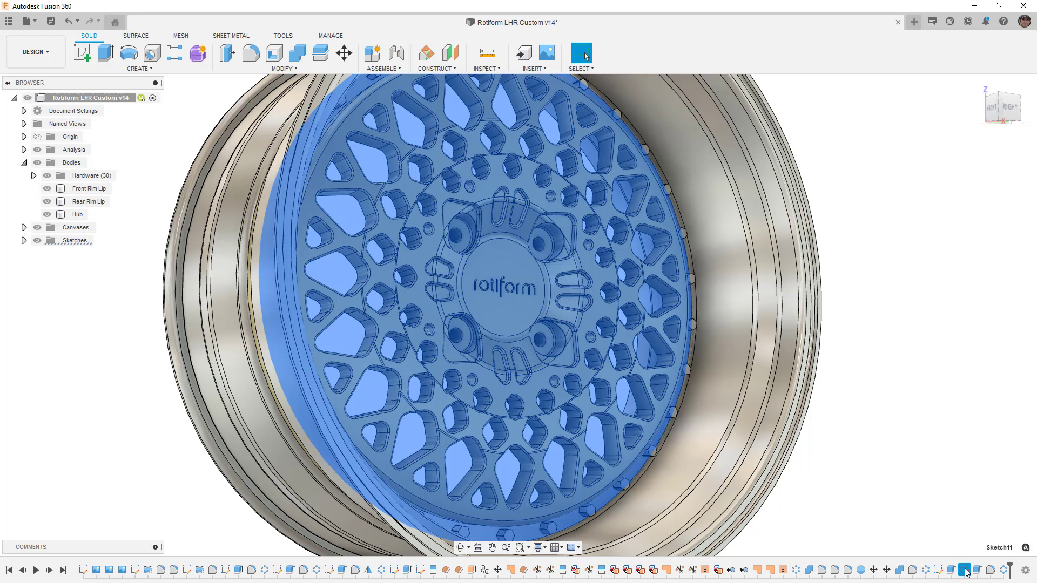
pyautogui.click(940, 572)
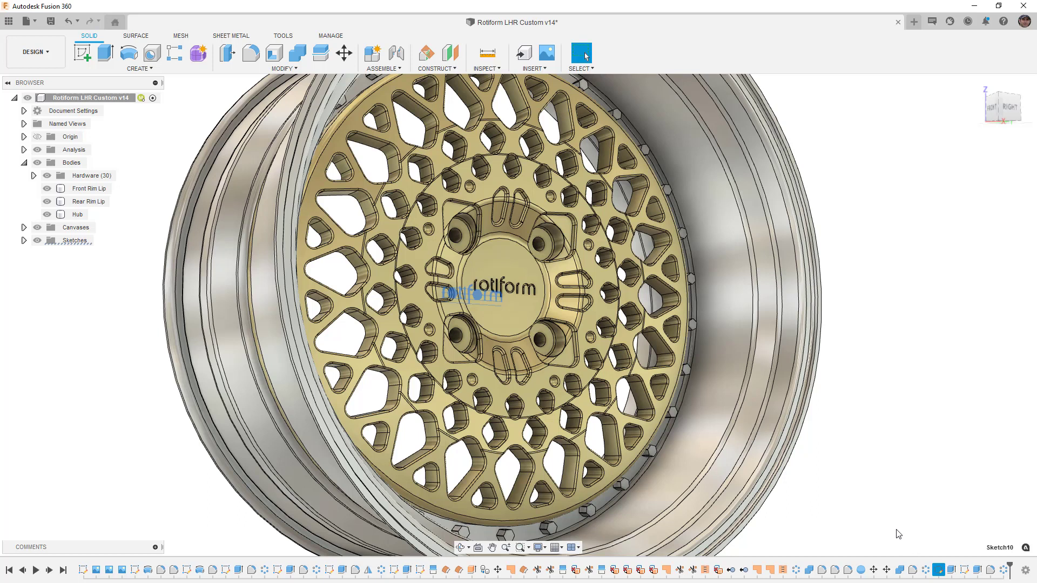
pyautogui.scroll(-2, 860, 441)
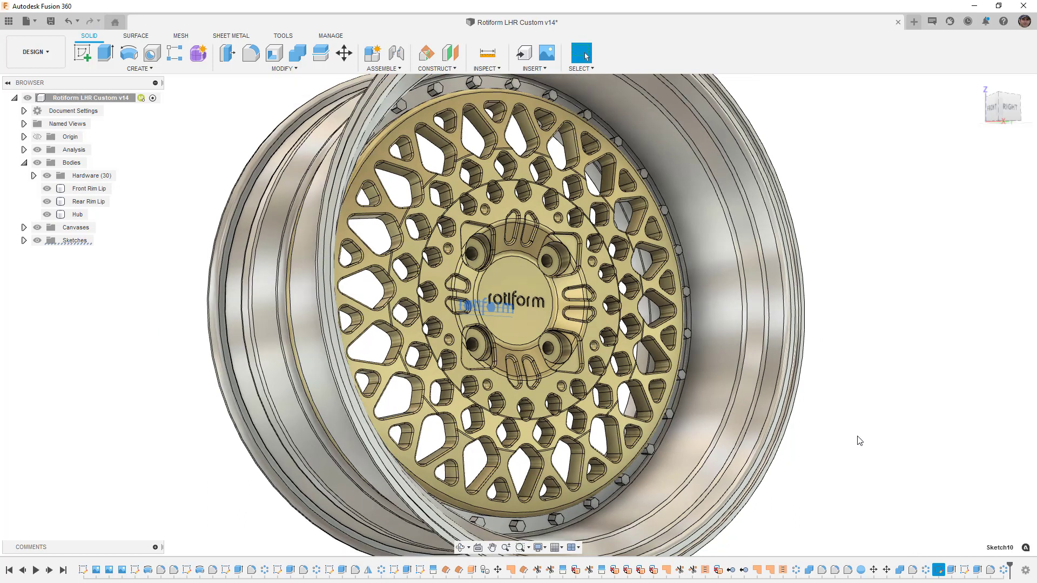
pyautogui.keyDown('shift'); pyautogui.moveTo(863, 438); pyautogui.dragTo(857, 449, button='middle'); pyautogui.keyUp('shift')
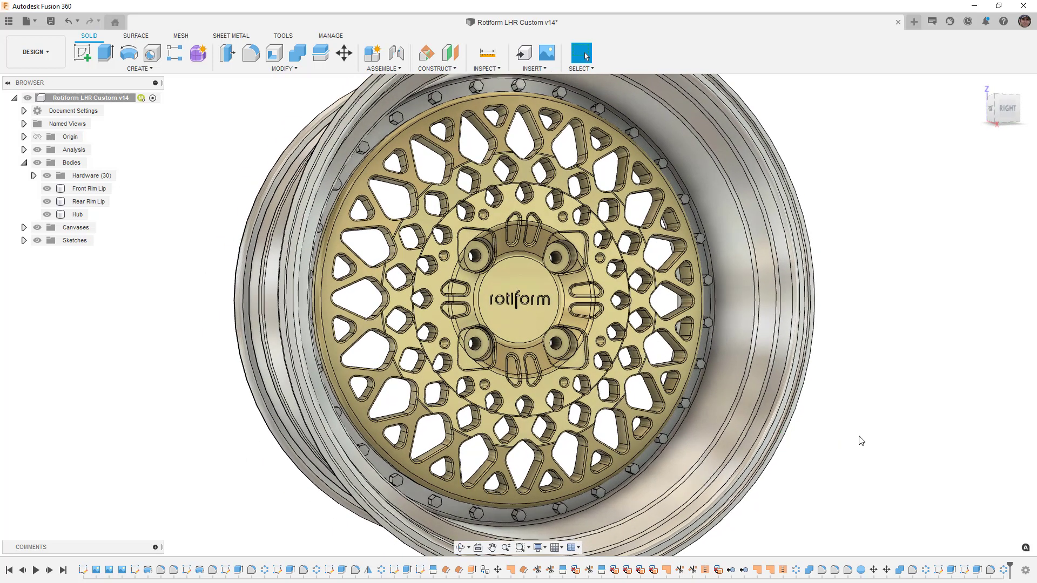
pyautogui.scroll(-3, 727, 295)
pyautogui.scroll(-4, 709, 162)
pyautogui.moveTo(713, 217)
pyautogui.keyDown('shift'); pyautogui.mouseDown(button='middle')
pyautogui.moveTo(736, 227)
pyautogui.moveTo(728, 219)
pyautogui.mouseUp(button='middle'); pyautogui.keyUp('shift')
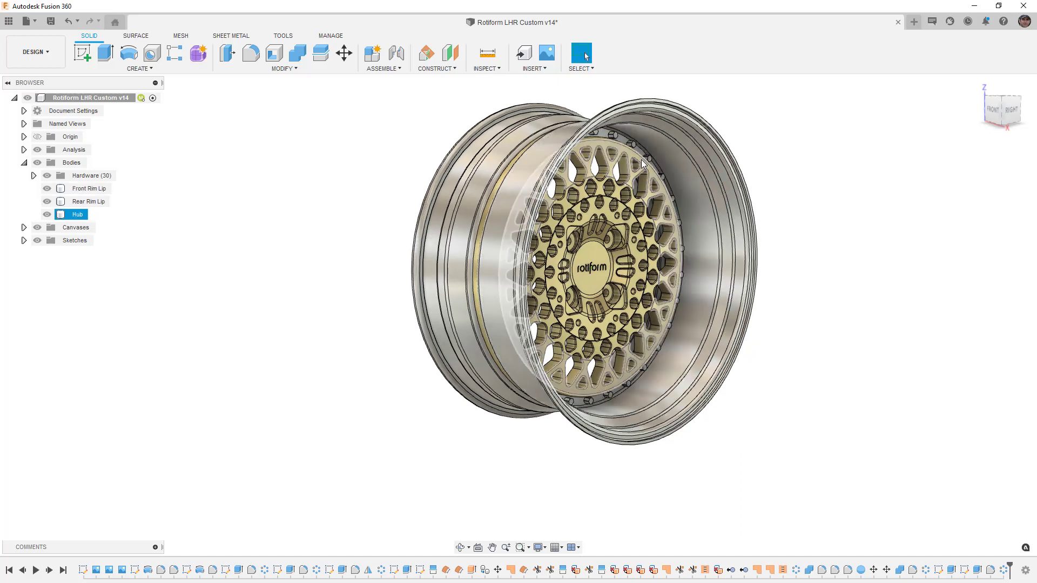
pyautogui.scroll(4, 608, 136)
pyautogui.scroll(4, 608, 136)
pyautogui.scroll(-3, 561, 130)
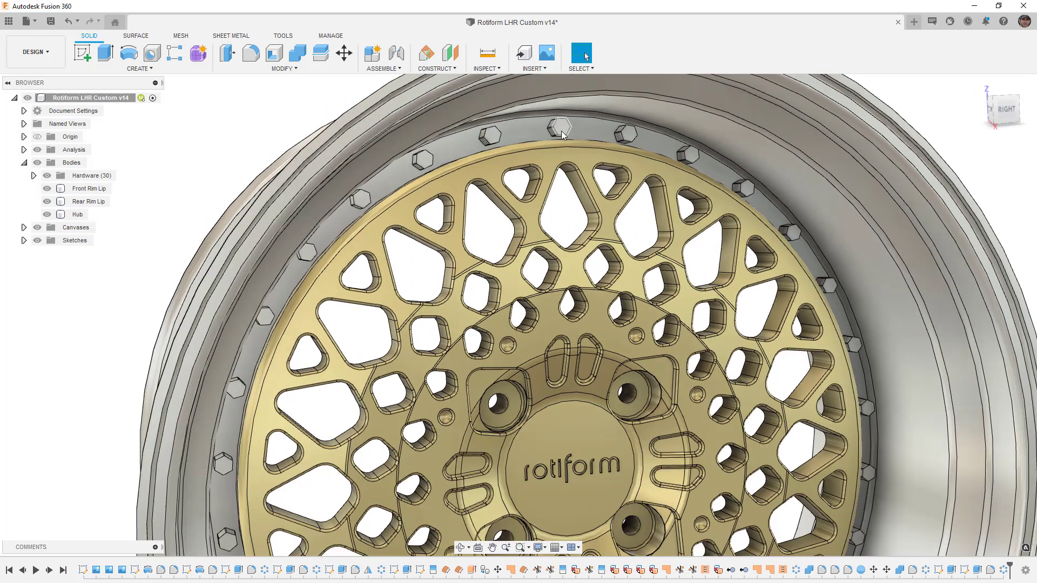
pyautogui.scroll(6, 562, 131)
pyautogui.click(562, 133)
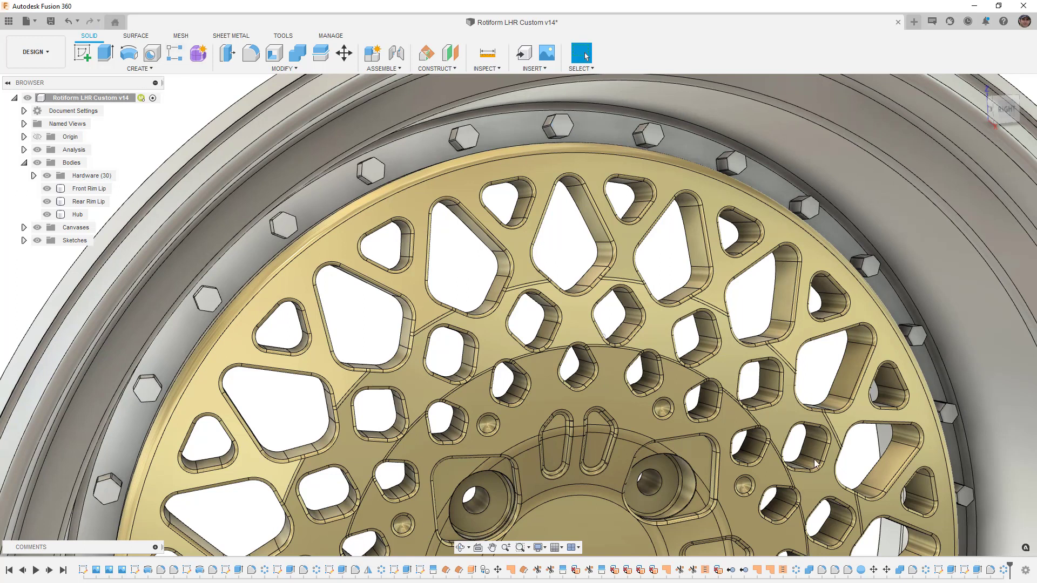
pyautogui.click(915, 499)
pyautogui.click(940, 570)
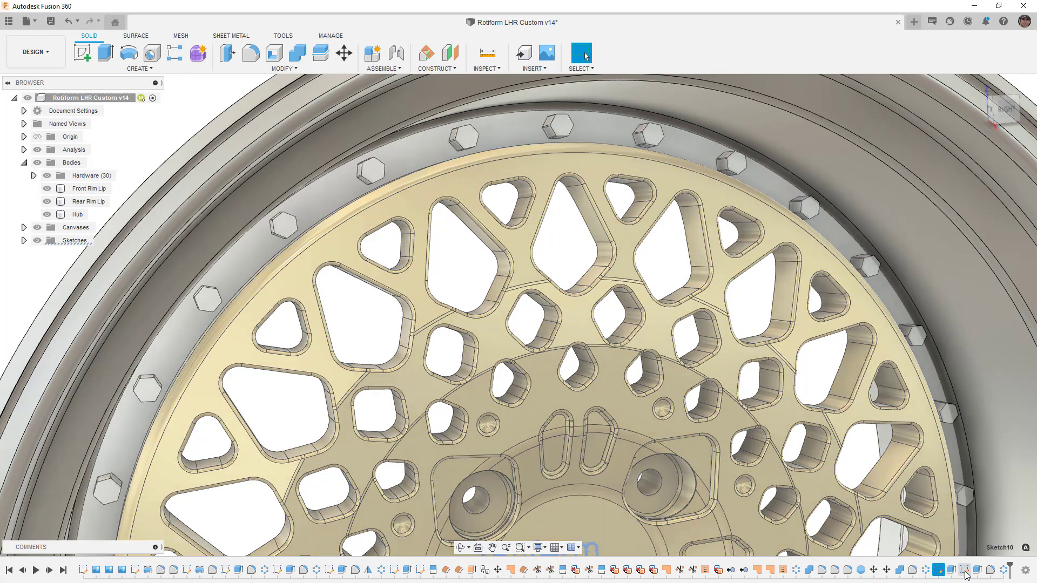
pyautogui.rightClick(965, 569)
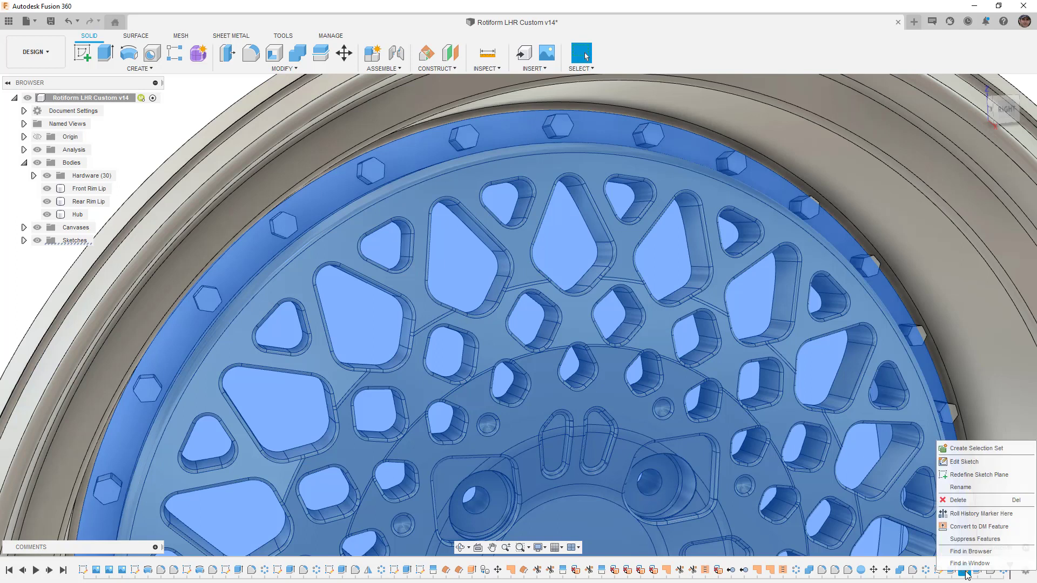
pyautogui.click(975, 461)
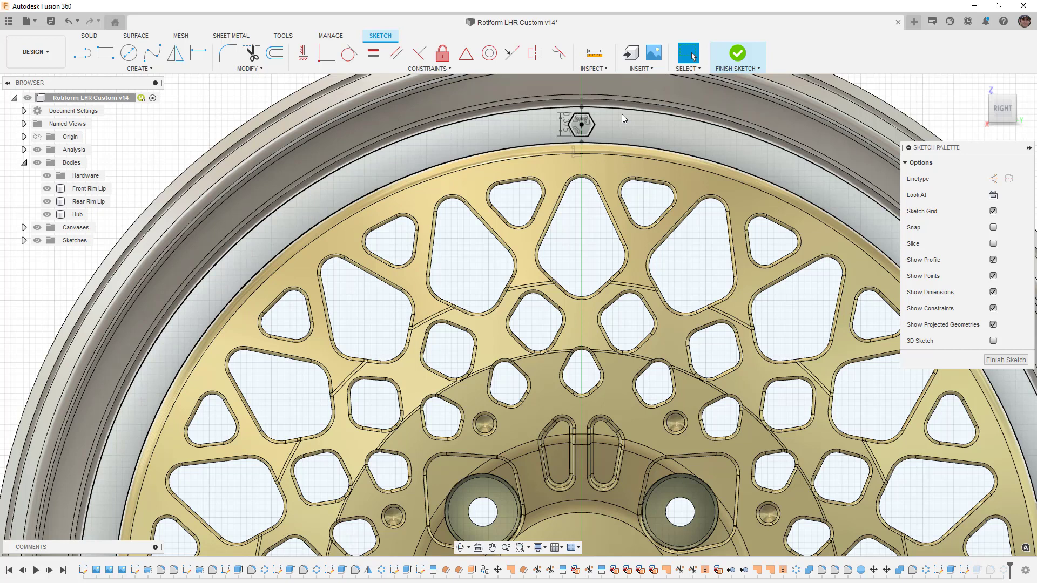
pyautogui.scroll(-3, 625, 139)
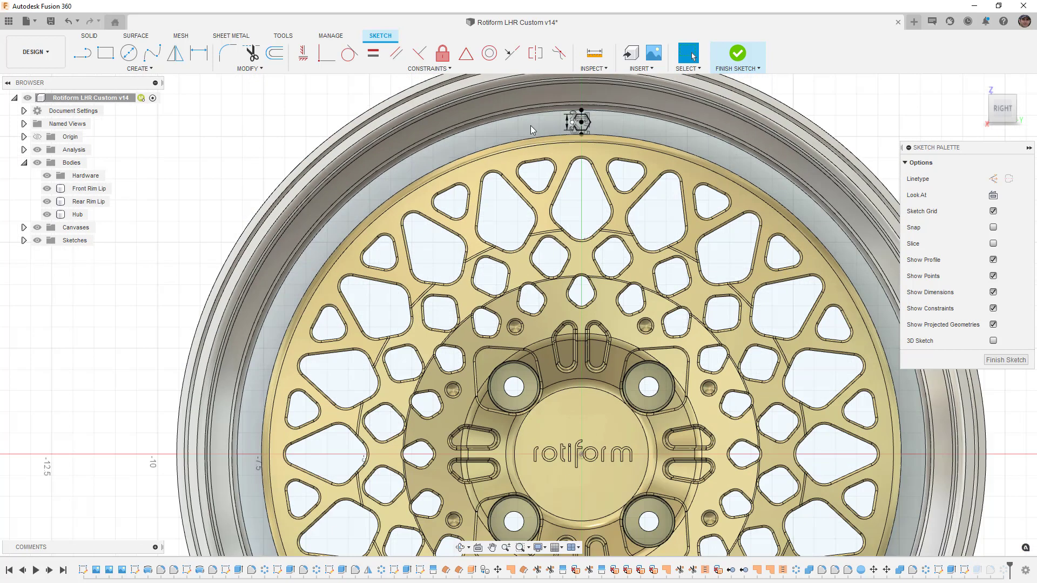
pyautogui.click(140, 69)
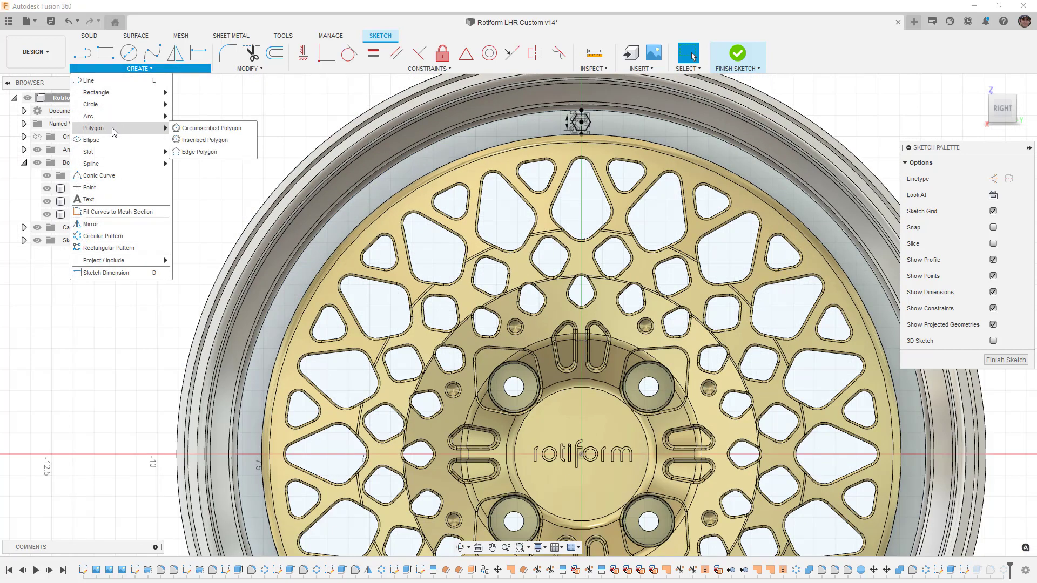
pyautogui.click(203, 130)
pyautogui.click(578, 188)
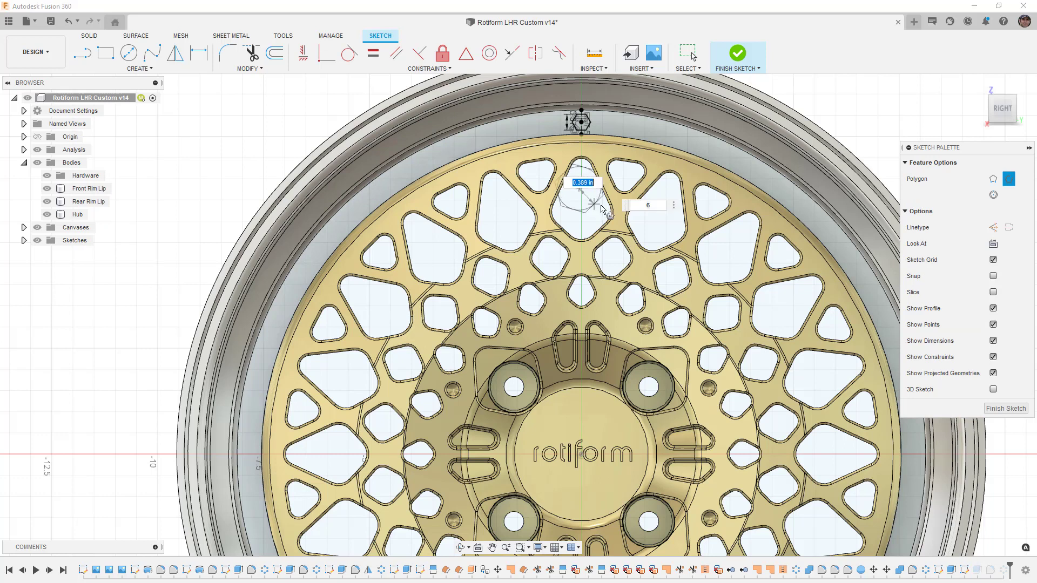
pyautogui.press('Return')
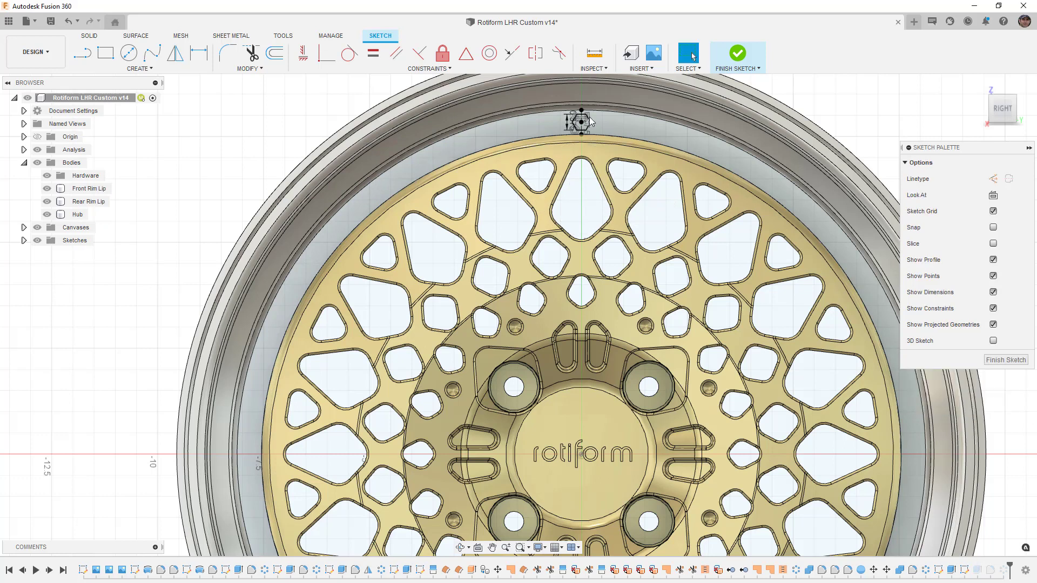
pyautogui.scroll(3, 588, 122)
pyautogui.scroll(3, 587, 120)
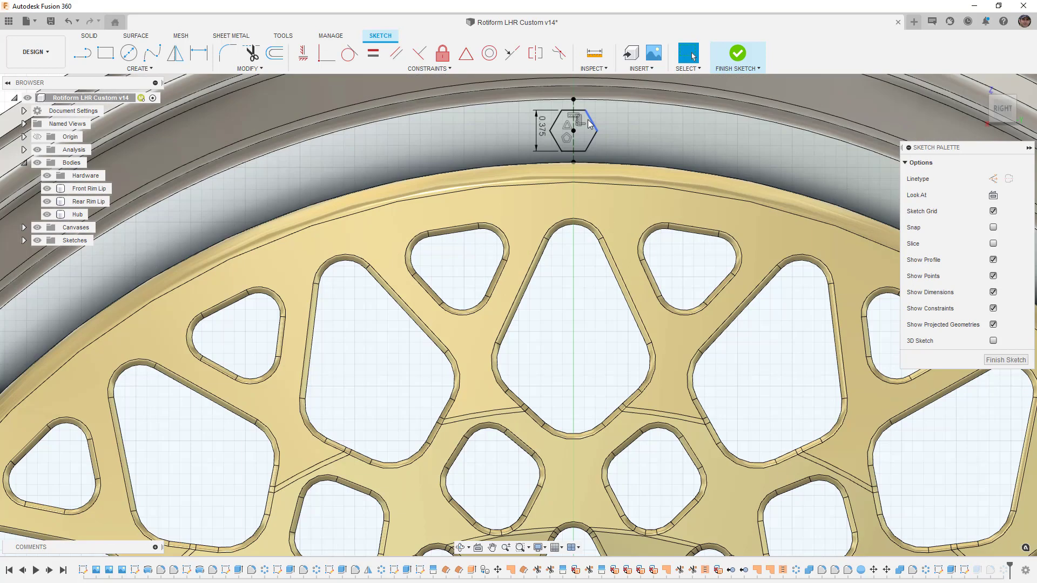
pyautogui.click(737, 53)
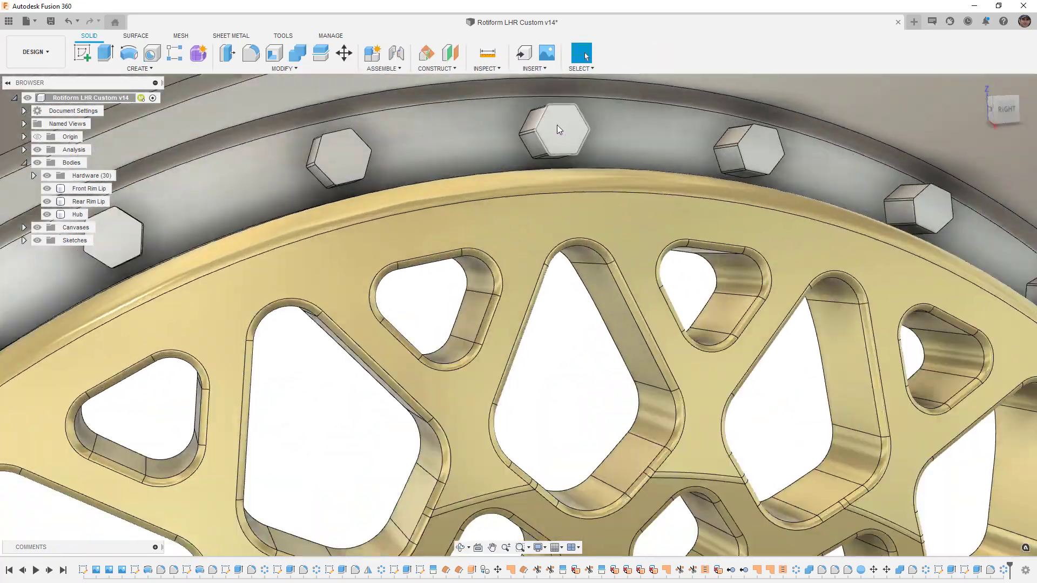
pyautogui.scroll(-3, 535, 132)
pyautogui.scroll(-3, 536, 132)
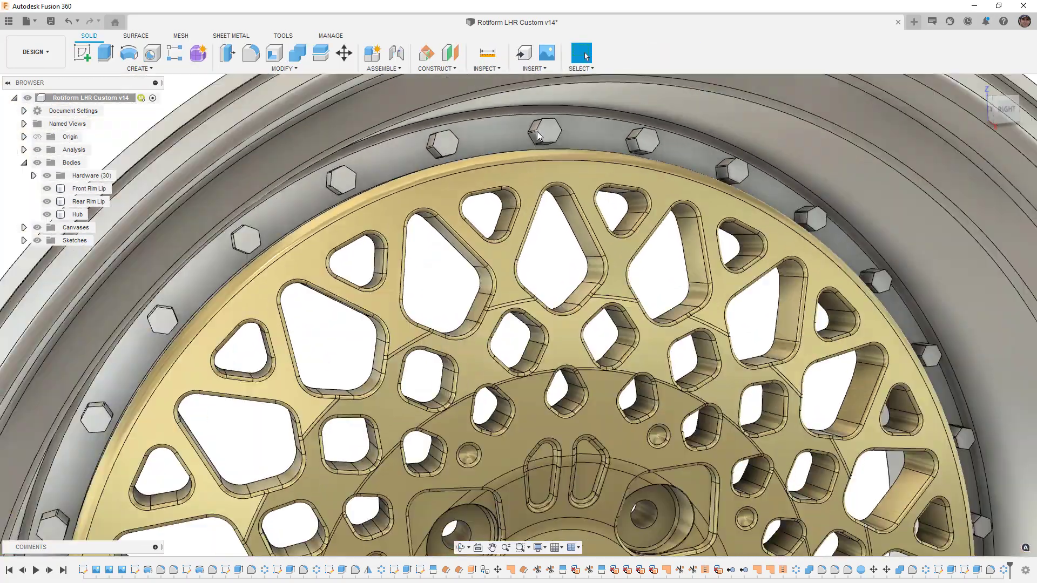
pyautogui.scroll(-3, 539, 146)
pyautogui.moveTo(542, 153)
pyautogui.keyDown('shift'); pyautogui.mouseDown(button='middle')
pyautogui.moveTo(558, 138)
pyautogui.moveTo(519, 162)
pyautogui.moveTo(552, 144)
pyautogui.mouseUp(button='middle'); pyautogui.keyUp('shift')
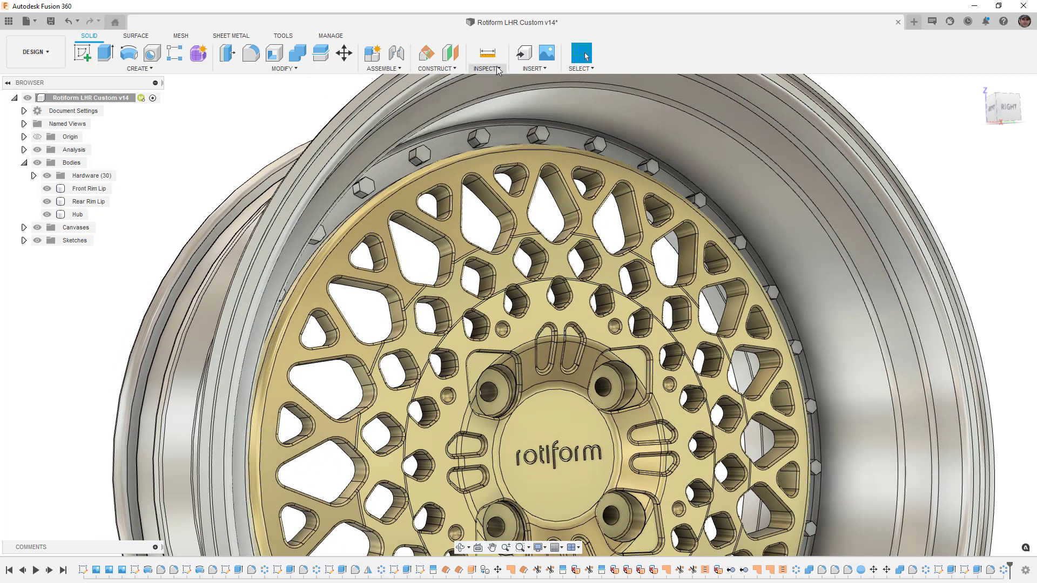
pyautogui.click(532, 68)
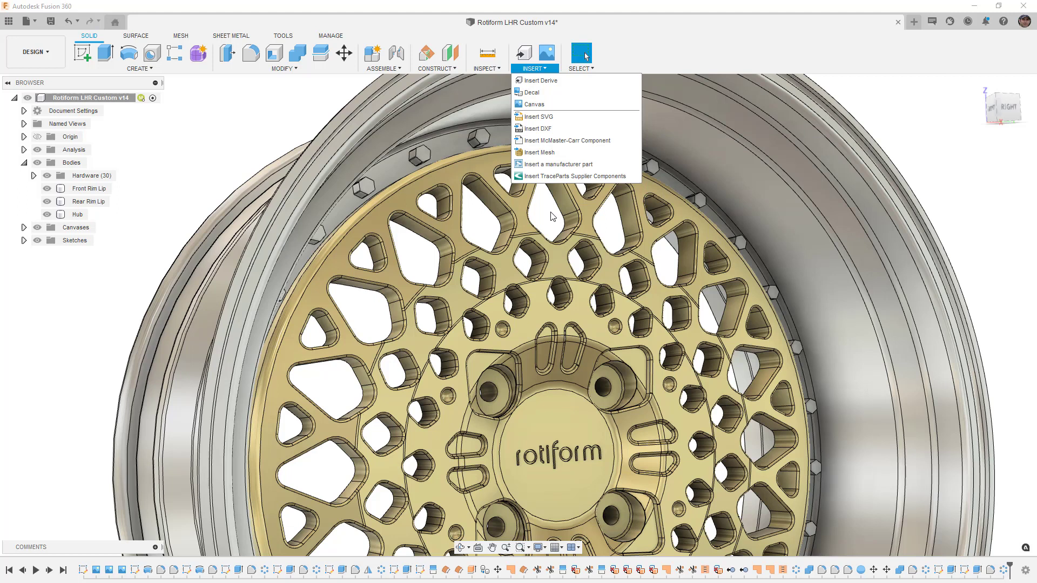
pyautogui.click(553, 217)
pyautogui.scroll(-2, 551, 211)
pyautogui.scroll(-3, 551, 210)
# Select the Hub body, orbit the wheel, and snap to the ViewCube RIGHT view face-on.
pyautogui.click(551, 212)
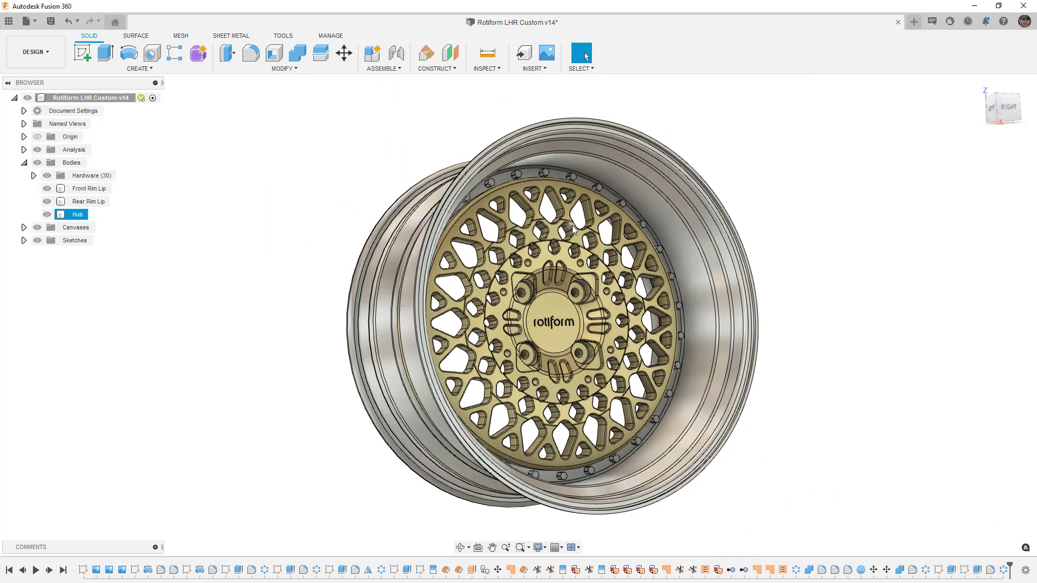
pyautogui.moveTo(568, 227)
pyautogui.keyDown('shift'); pyautogui.mouseDown(button='middle')
pyautogui.moveTo(535, 230)
pyautogui.moveTo(669, 232)
pyautogui.moveTo(567, 232)
pyautogui.mouseUp(button='middle'); pyautogui.keyUp('shift')
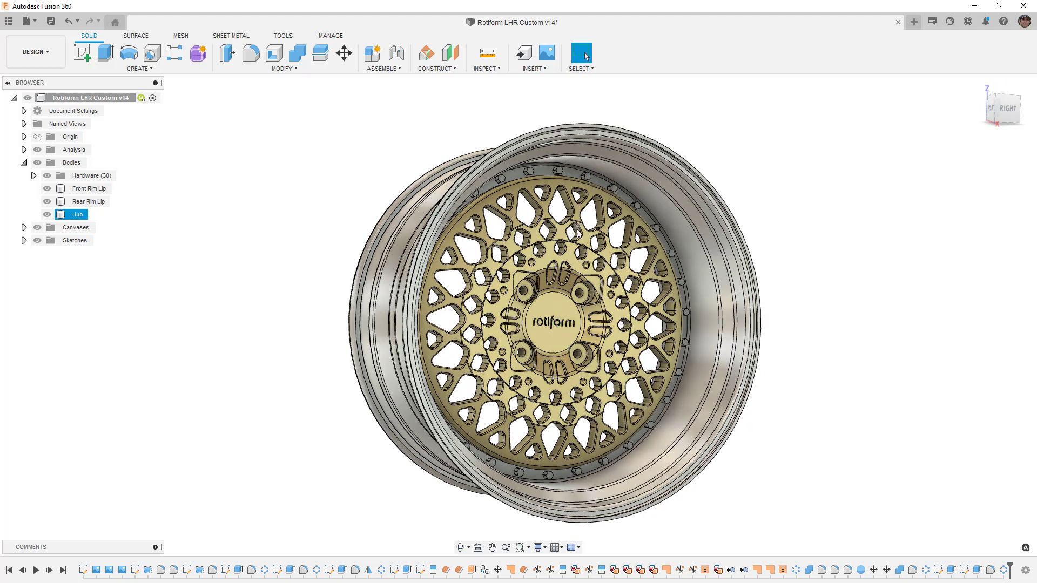
pyautogui.scroll(3, 577, 231)
pyautogui.keyDown('shift'); pyautogui.moveTo(583, 253); pyautogui.dragTo(616, 186, button='middle'); pyautogui.keyUp('shift')
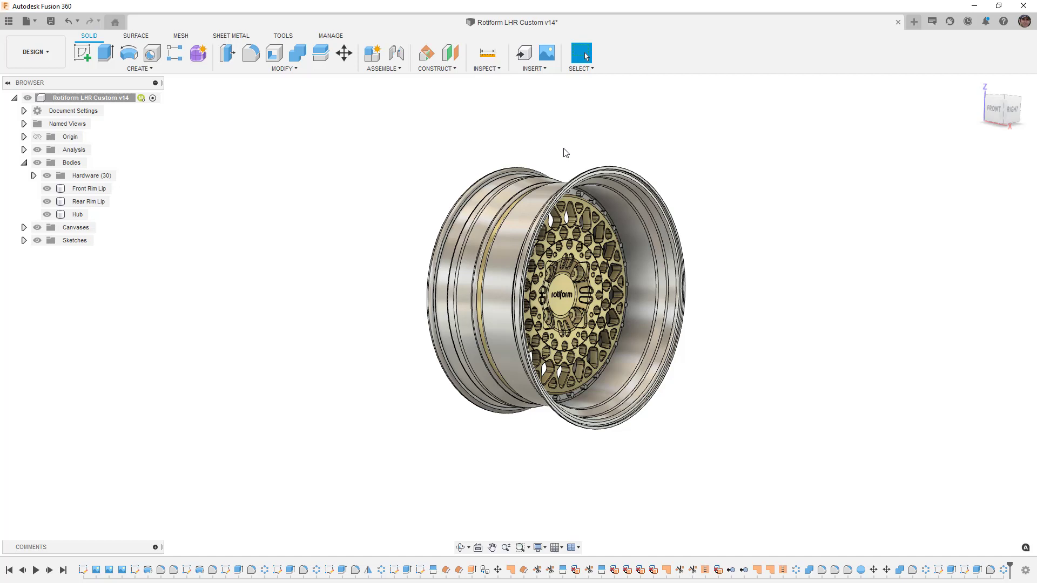
pyautogui.keyDown('shift'); pyautogui.moveTo(745, 258); pyautogui.dragTo(776, 214, button='middle'); pyautogui.keyUp('shift')
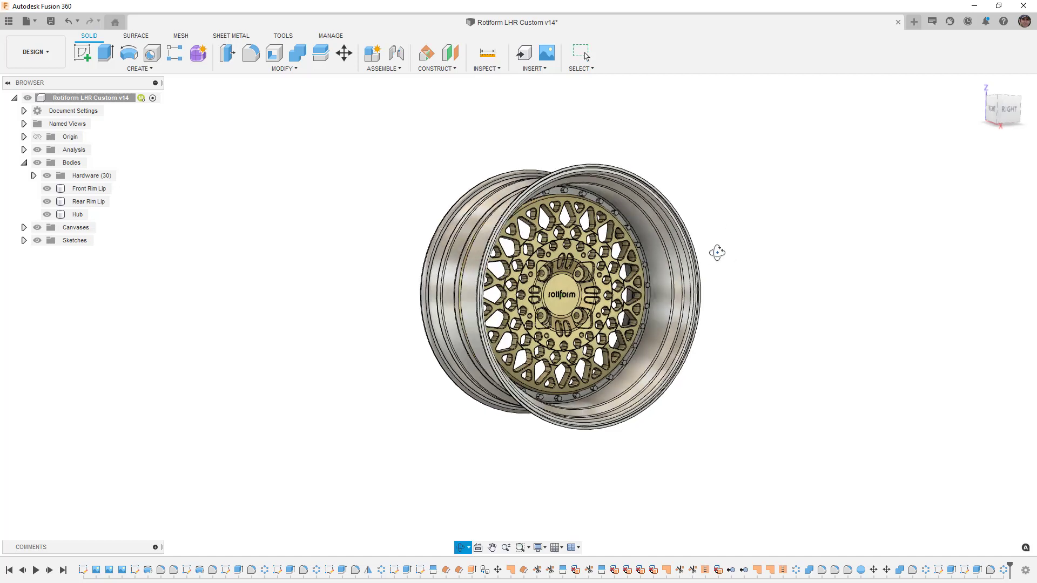
pyautogui.click(1007, 110)
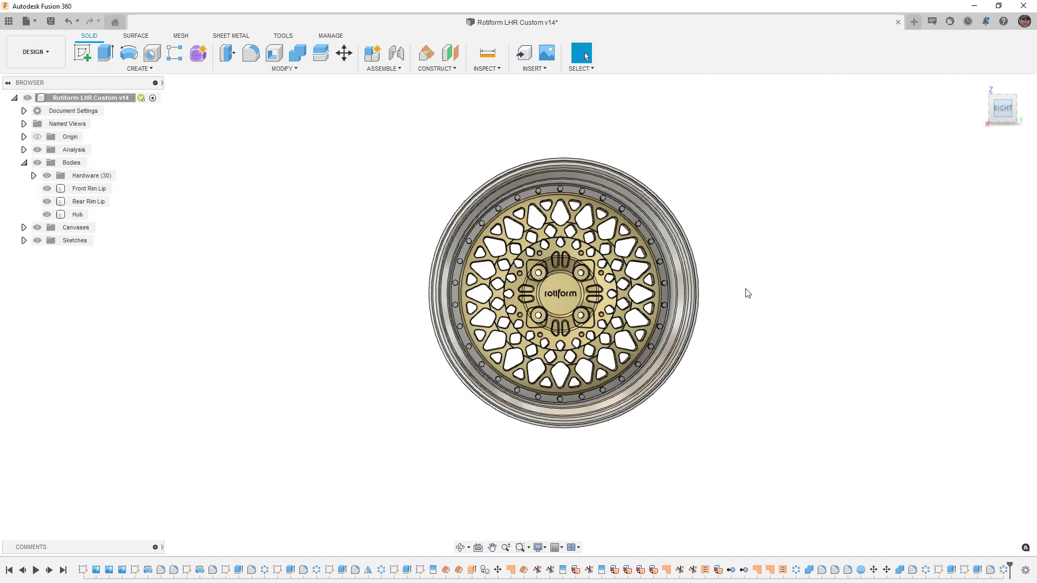